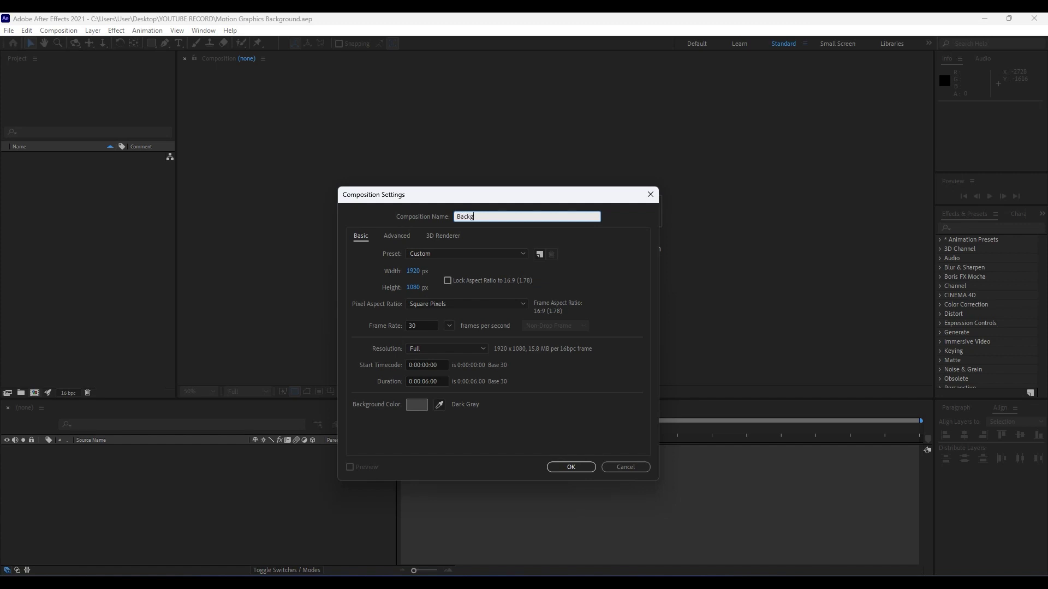
- Create a composition named Background with a duration of 7 seconds
{"action": "type", "text": "ckground"}
{"action": "left_click", "coordinate": [427, 381]}
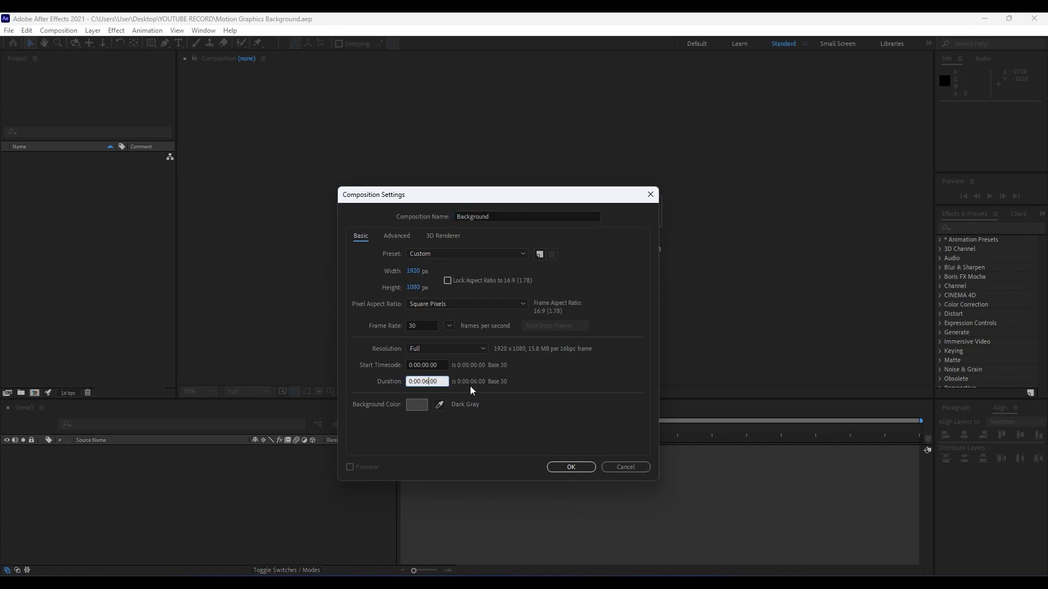
{"action": "key", "text": "BackSpace"}
{"action": "type", "text": "7"}
{"action": "left_click", "coordinate": [571, 467]}
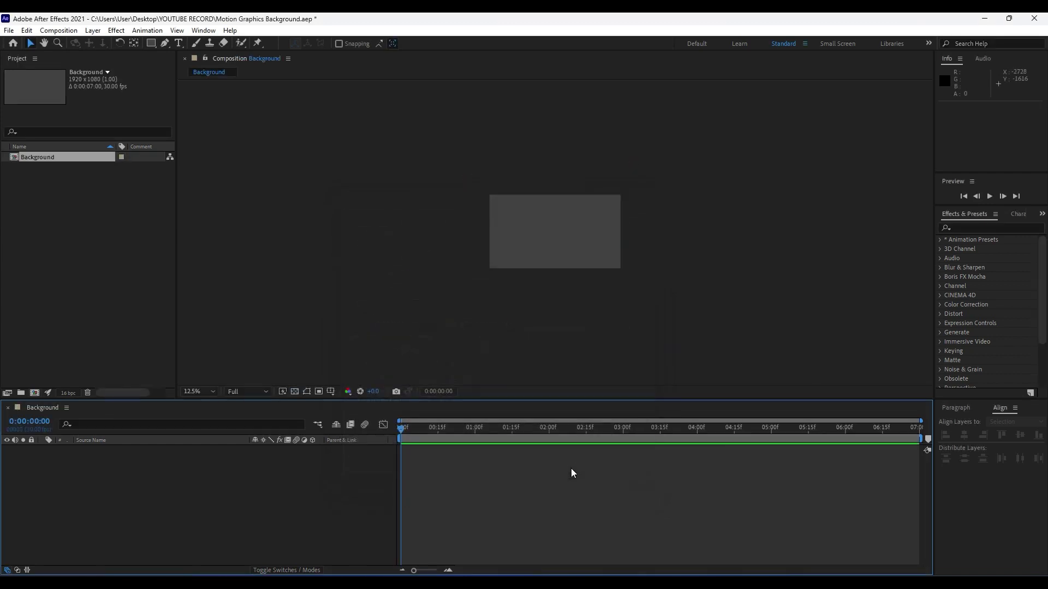
- Add a new solid layer named Background to the composition
{"action": "key", "text": "period"}
{"action": "key", "text": "period"}
{"action": "key", "text": "comma"}
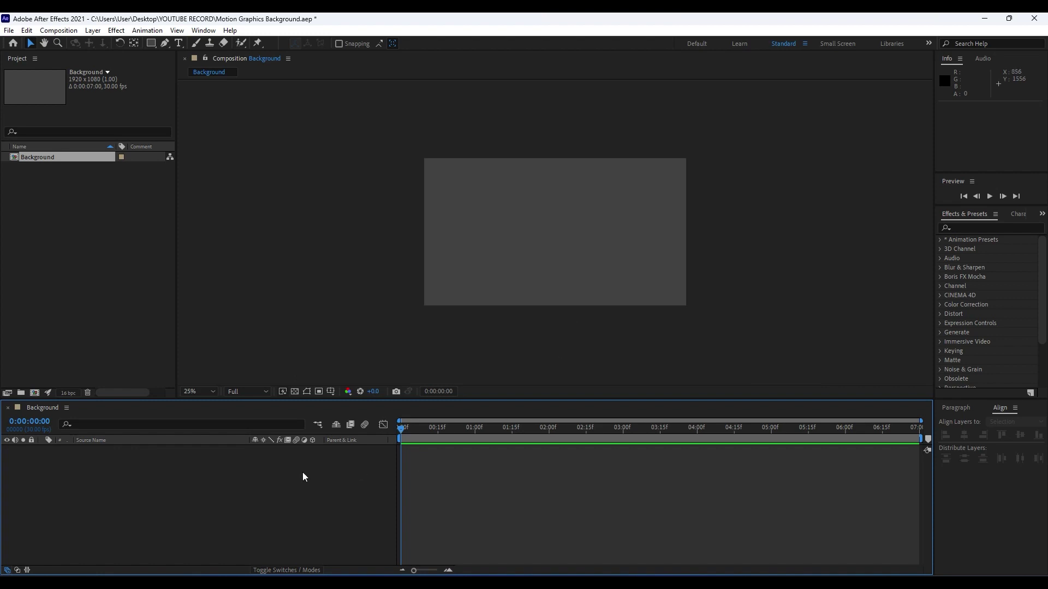
{"action": "right_click", "coordinate": [220, 488]}
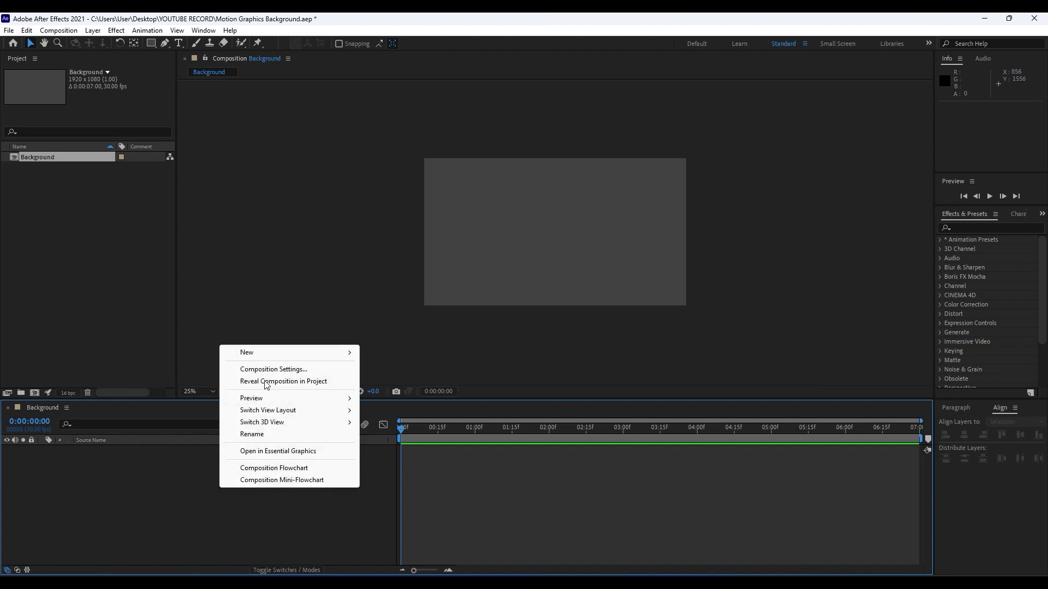
{"action": "mouse_move", "coordinate": [250, 356]}
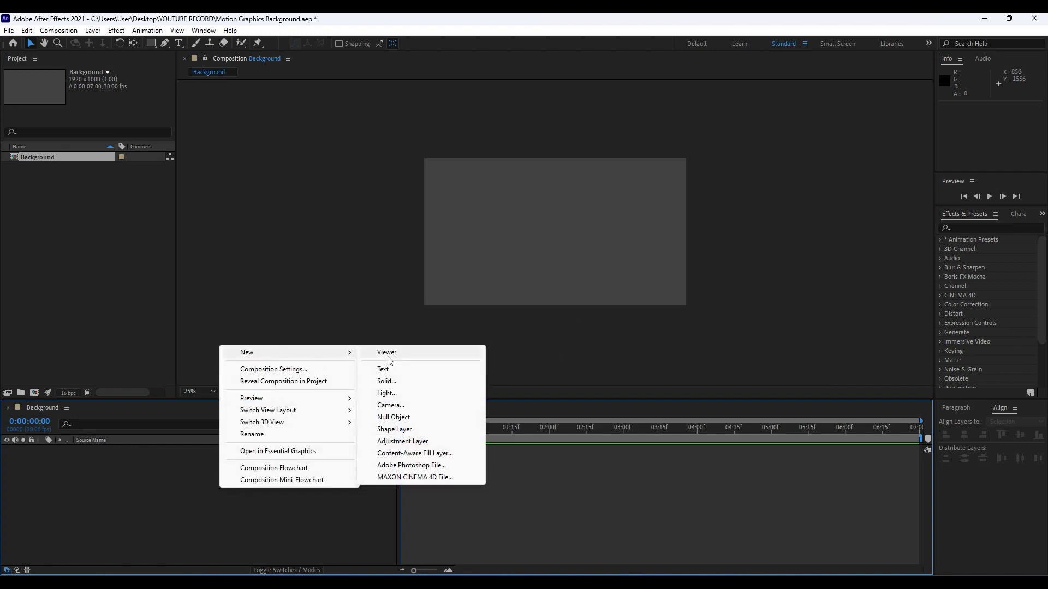
{"action": "left_click", "coordinate": [403, 381]}
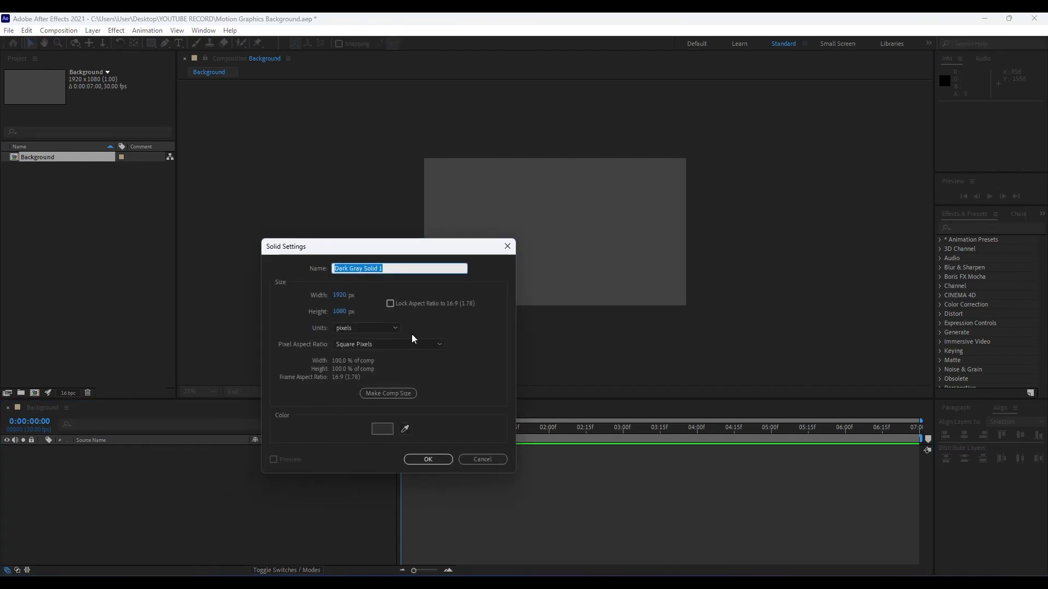
{"action": "type", "text": "Background"}
{"action": "key", "text": "Return"}
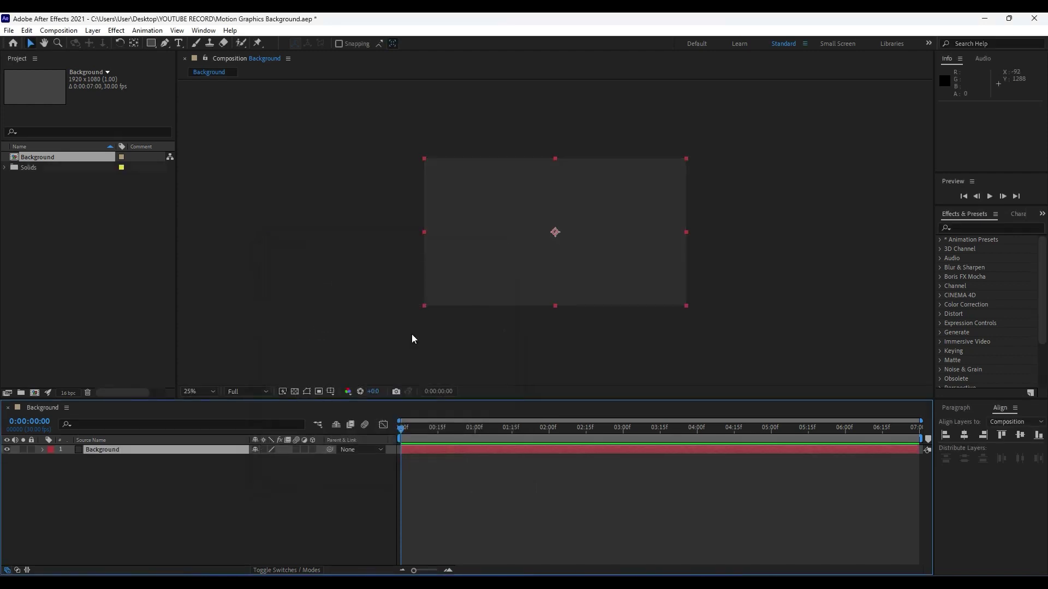
- Find the 4-Color Gradient effect and apply it to the Background solid layer
{"action": "left_click", "coordinate": [983, 230]}
{"action": "type", "text": "4-"}
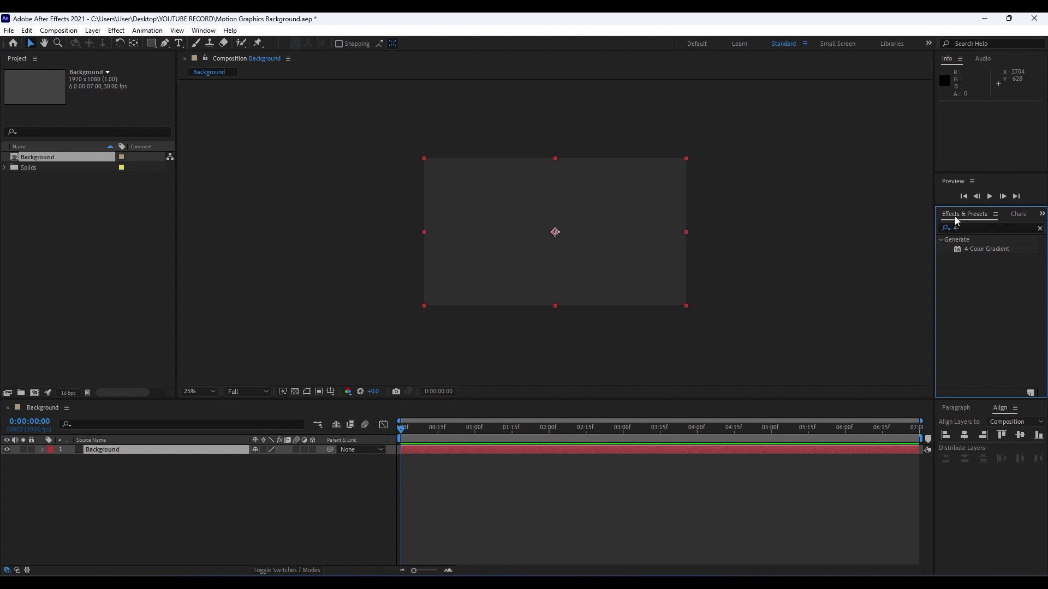
{"action": "left_click", "coordinate": [201, 31]}
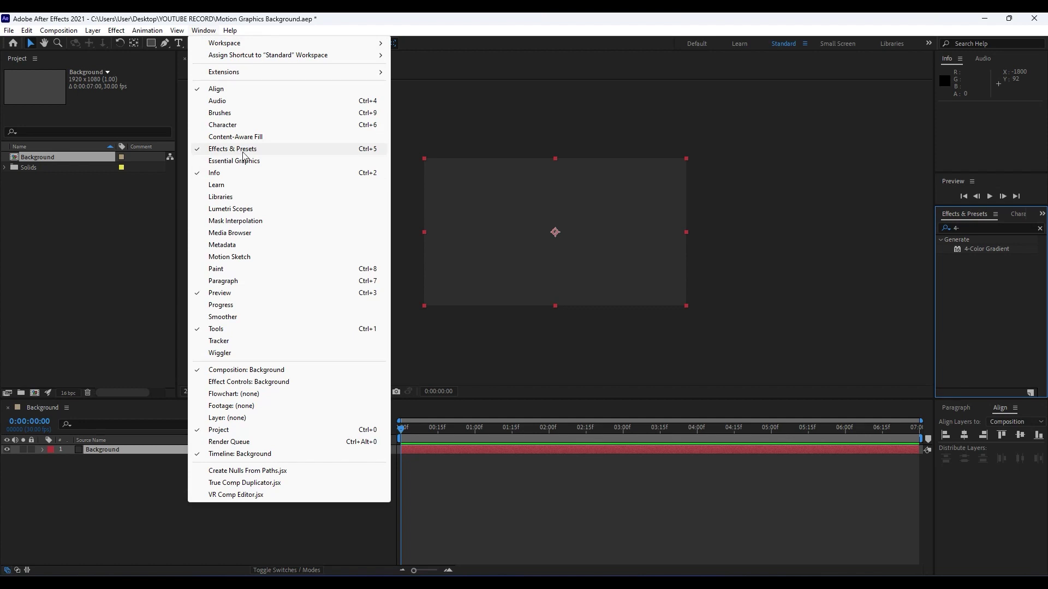
{"action": "left_click", "coordinate": [976, 258]}
{"action": "left_click_drag", "start_coordinate": [976, 258], "coordinate": [129, 453]}
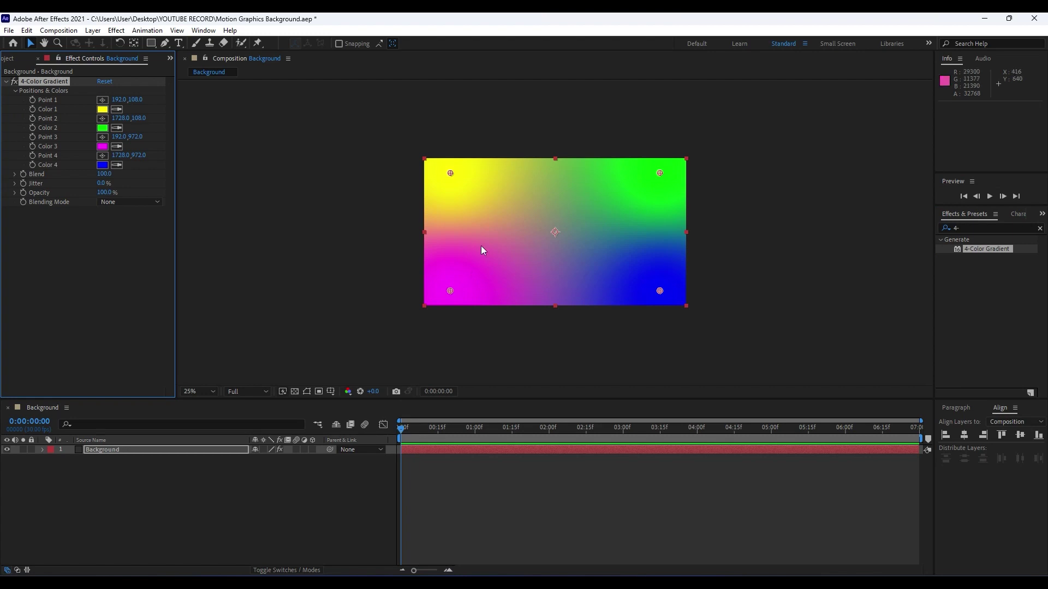
- Move the four gradient points outside the frame, with Point 1 at about -520, -324, Point 3 at 24, 1716 and Point 4 at 2904, 2348
{"action": "key", "text": "comma"}
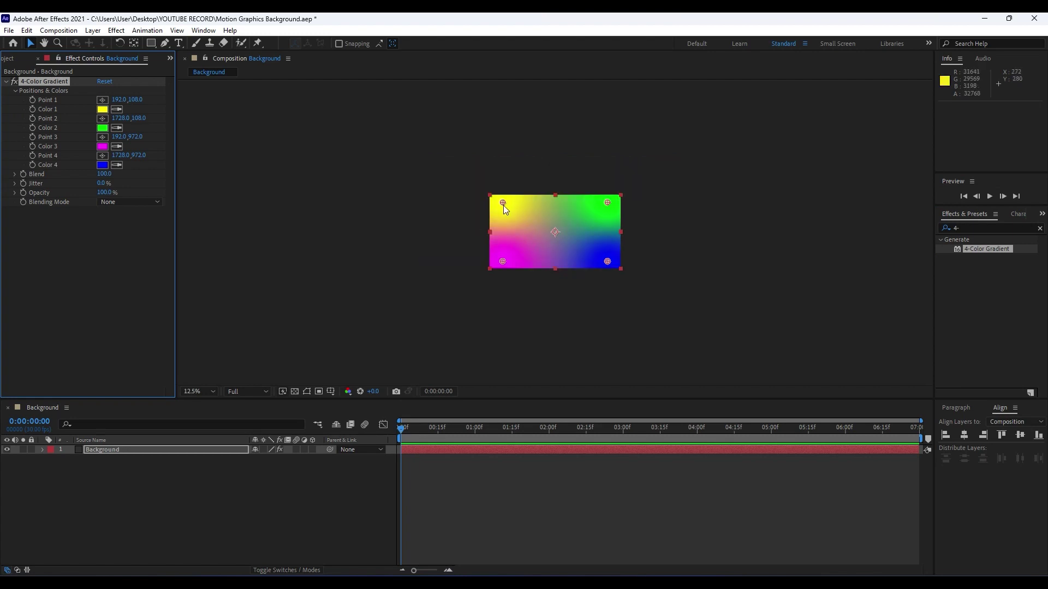
{"action": "left_click_drag", "start_coordinate": [502, 202], "coordinate": [454, 173]}
{"action": "left_click_drag", "start_coordinate": [607, 203], "coordinate": [637, 177]}
{"action": "left_click_drag", "start_coordinate": [502, 261], "coordinate": [496, 331]}
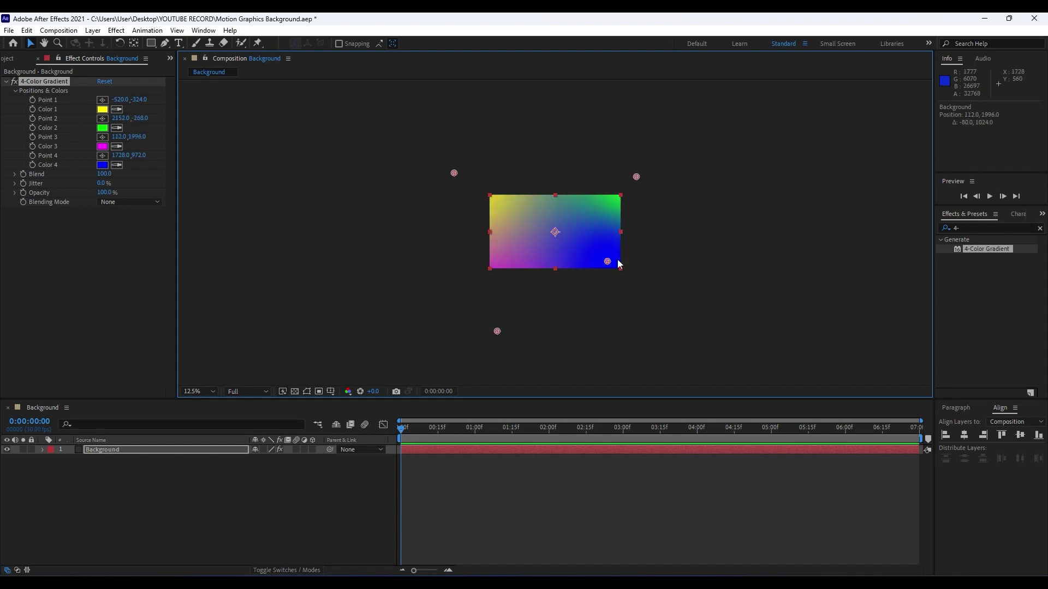
{"action": "left_click_drag", "start_coordinate": [607, 262], "coordinate": [687, 355]}
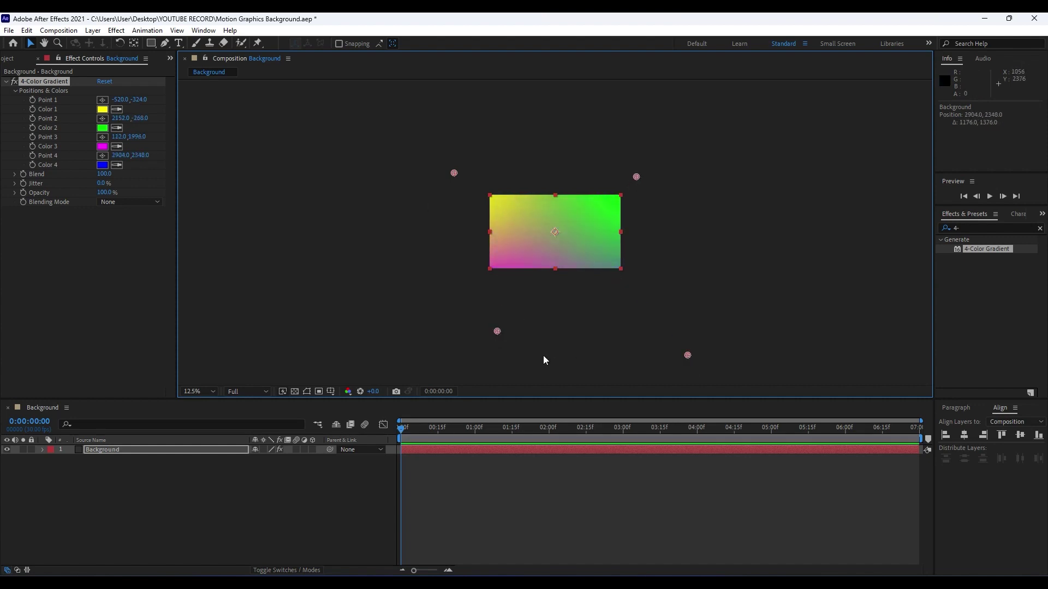
{"action": "left_click_drag", "start_coordinate": [500, 331], "coordinate": [492, 312]}
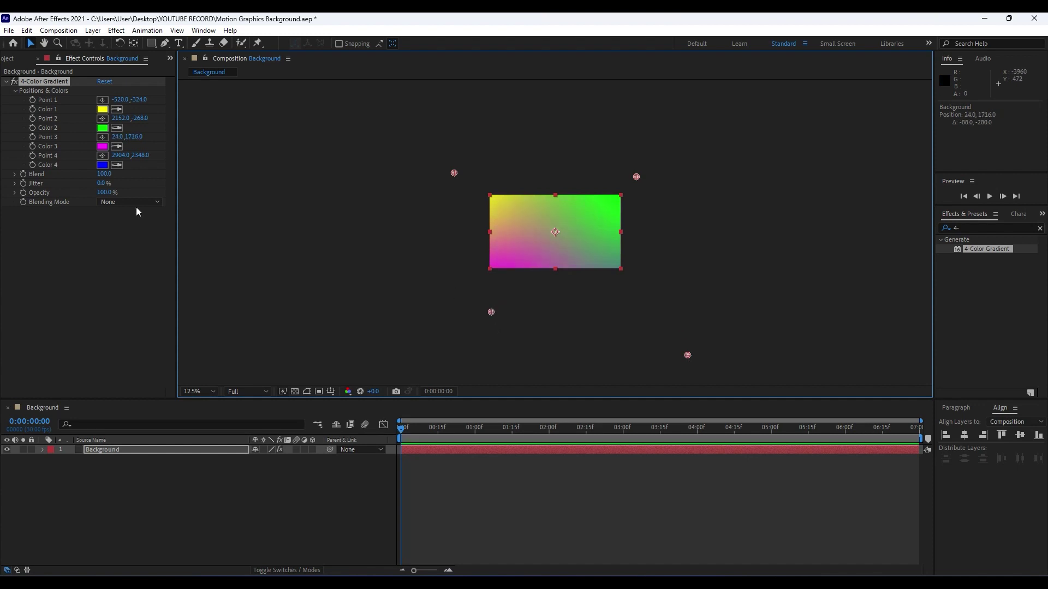
- Set the gradient's Color 1 to amber FFA800 and Color 2 to a deeper orange
{"action": "left_click", "coordinate": [102, 109]}
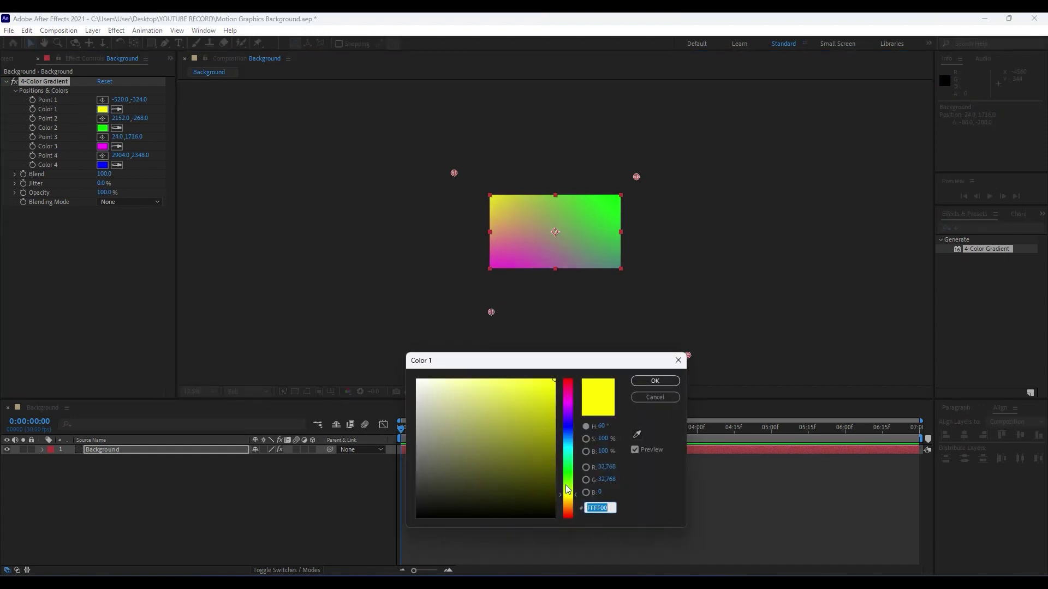
{"action": "left_click", "coordinate": [567, 495]}
{"action": "left_click_drag", "start_coordinate": [567, 497], "coordinate": [568, 503]}
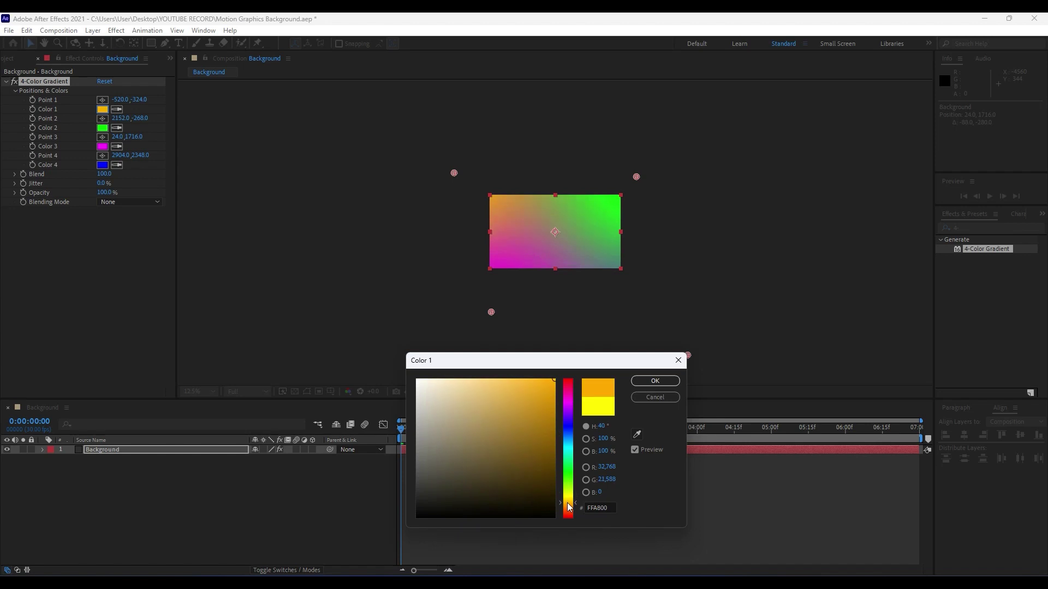
{"action": "left_click", "coordinate": [655, 380]}
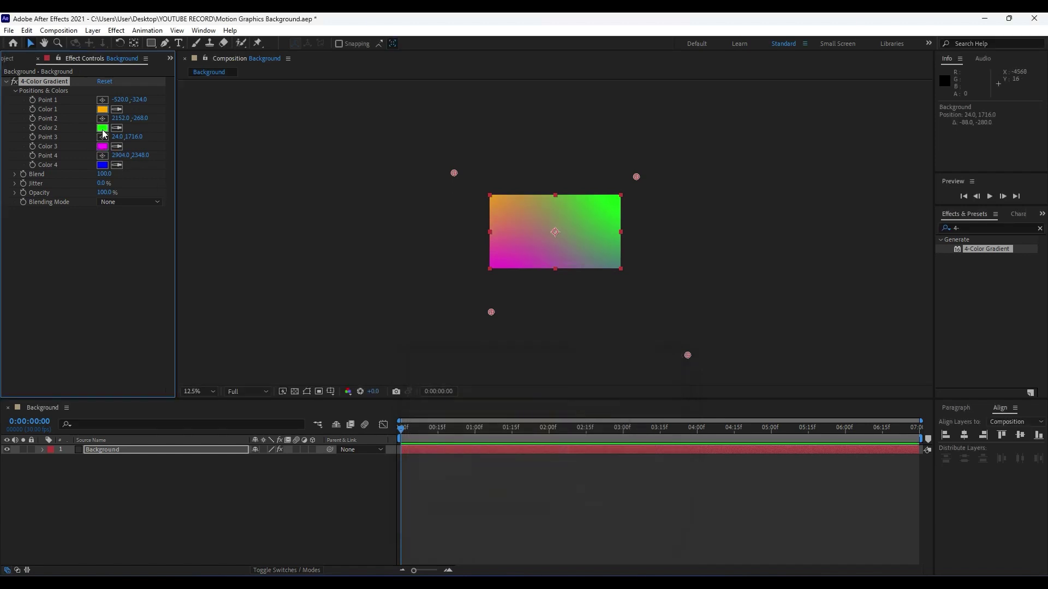
{"action": "left_click", "coordinate": [102, 127]}
{"action": "left_click_drag", "start_coordinate": [568, 484], "coordinate": [566, 509]}
{"action": "left_click", "coordinate": [655, 380]}
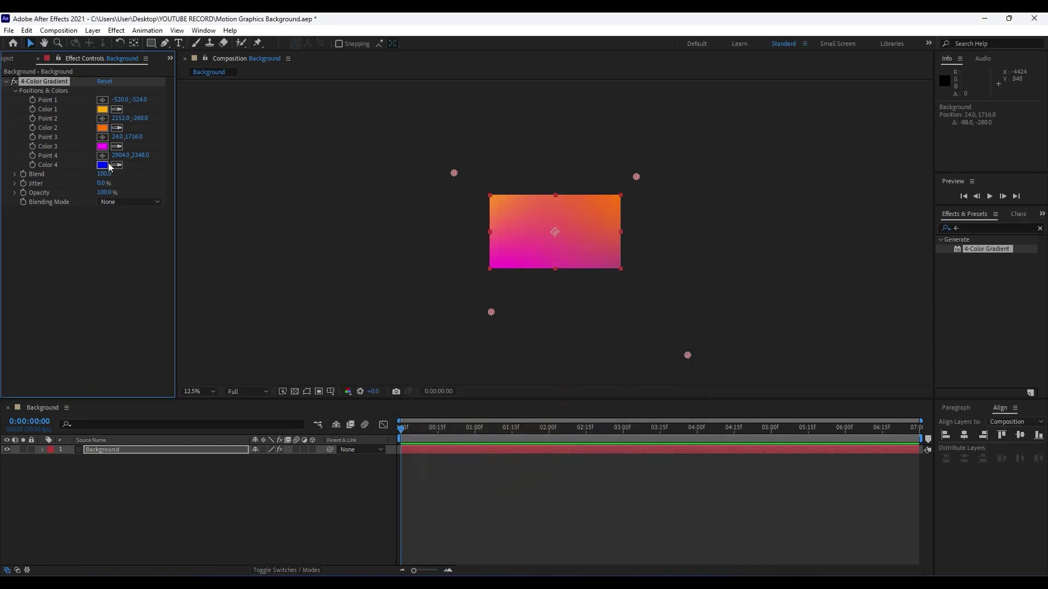
- Change the gradient's Color 3 to dark green 3F8D00
{"action": "left_click", "coordinate": [102, 146]}
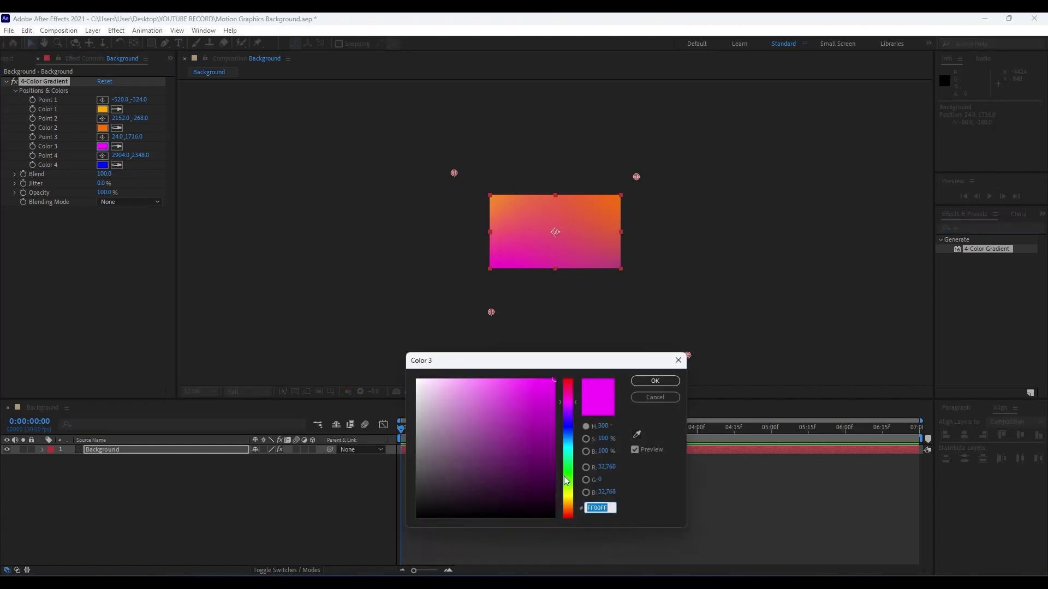
{"action": "mouse_move", "coordinate": [568, 480]}
{"action": "left_mouse_down"}
{"action": "mouse_move", "coordinate": [569, 504]}
{"action": "mouse_move", "coordinate": [569, 482]}
{"action": "left_mouse_up"}
{"action": "left_click", "coordinate": [555, 441]}
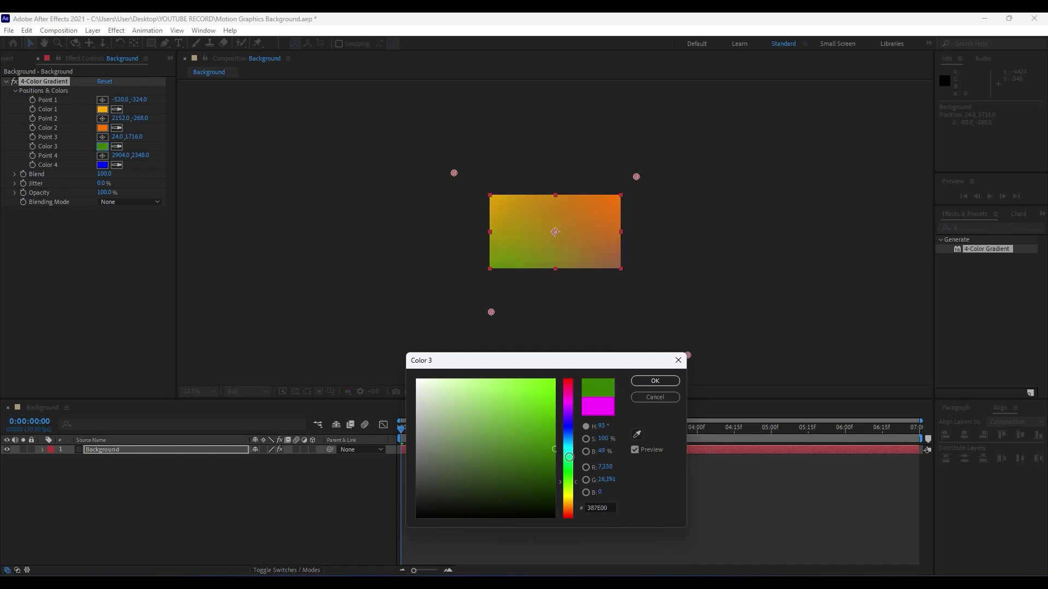
{"action": "left_click", "coordinate": [654, 381]}
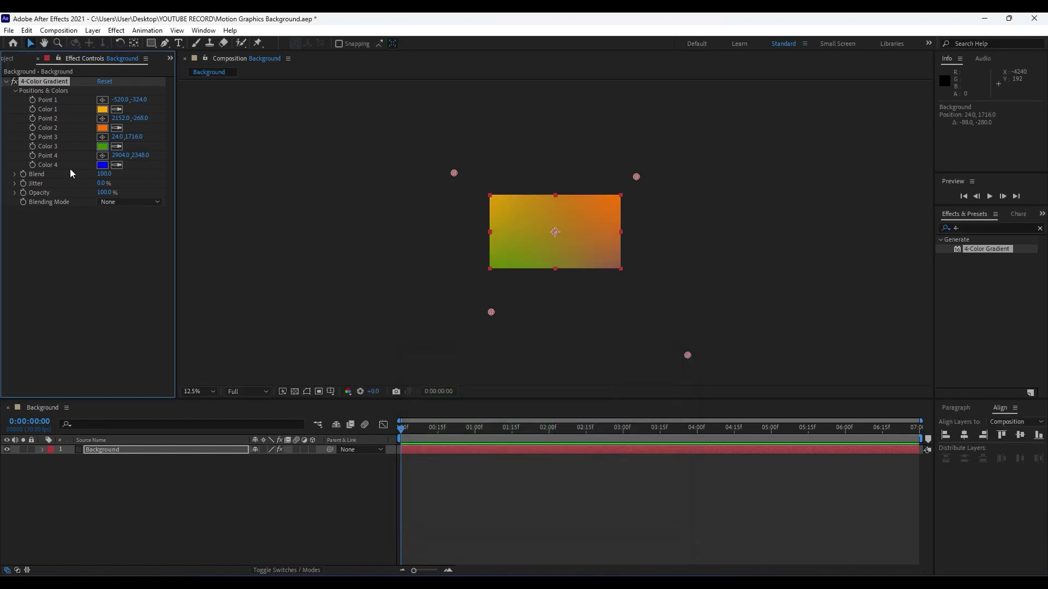
- Sample the dark green of Color 3 for the gradient's Color 4
{"action": "left_click", "coordinate": [116, 165]}
{"action": "left_click", "coordinate": [106, 142]}
{"action": "key", "text": "period"}
{"action": "key", "text": "period"}
{"action": "key", "text": "period"}
{"action": "key", "text": "period"}
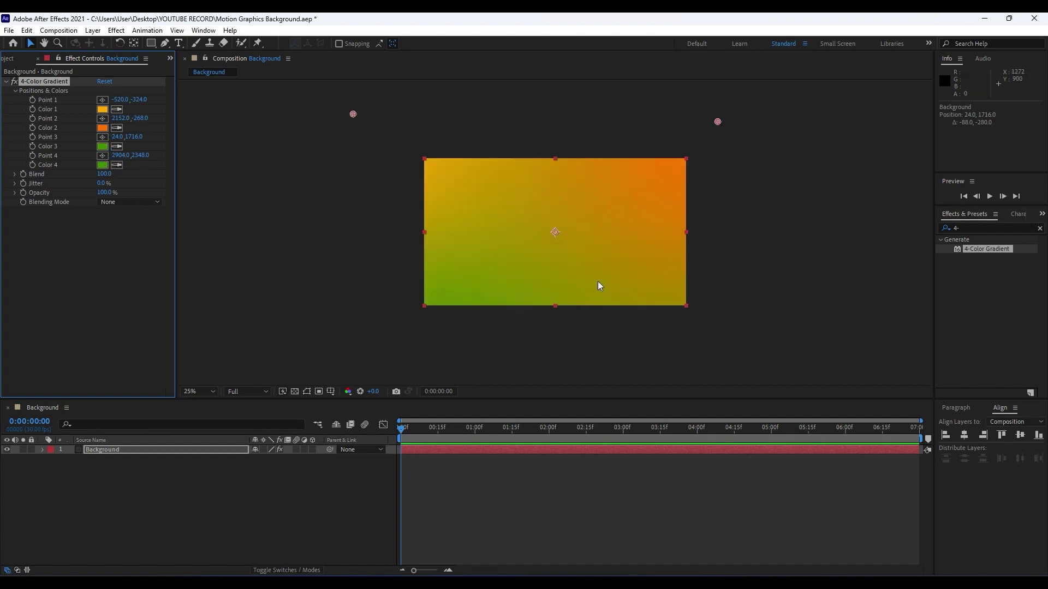
{"action": "key", "text": "comma"}
{"action": "key", "text": "comma"}
- Brighten the gradient's Color 3 to vivid green 4AF407
{"action": "left_click", "coordinate": [102, 147]}
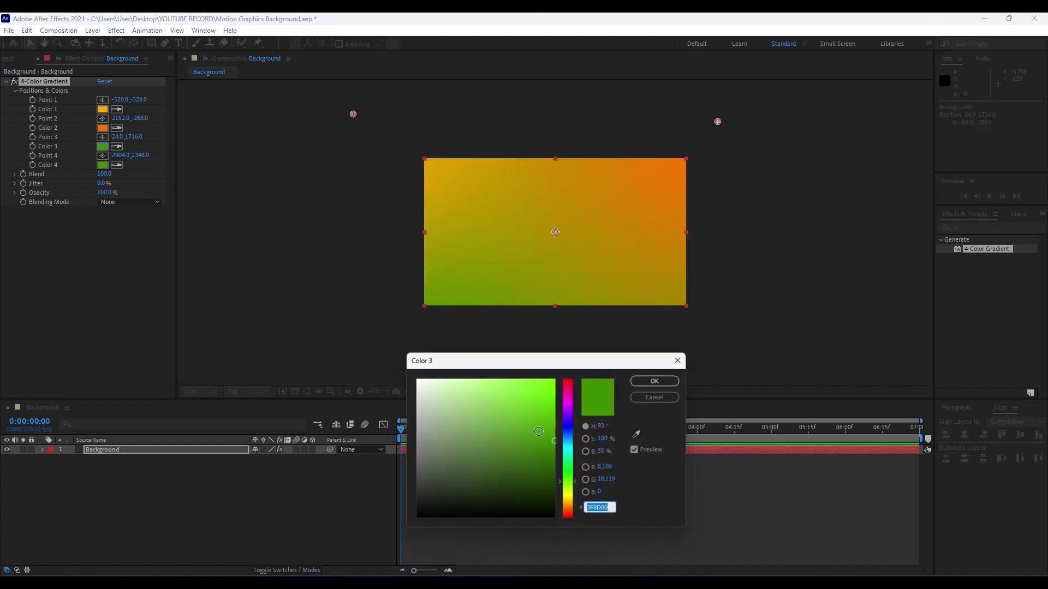
{"action": "left_click_drag", "start_coordinate": [540, 446], "coordinate": [572, 479]}
{"action": "left_click", "coordinate": [571, 484]}
{"action": "left_click", "coordinate": [551, 384]}
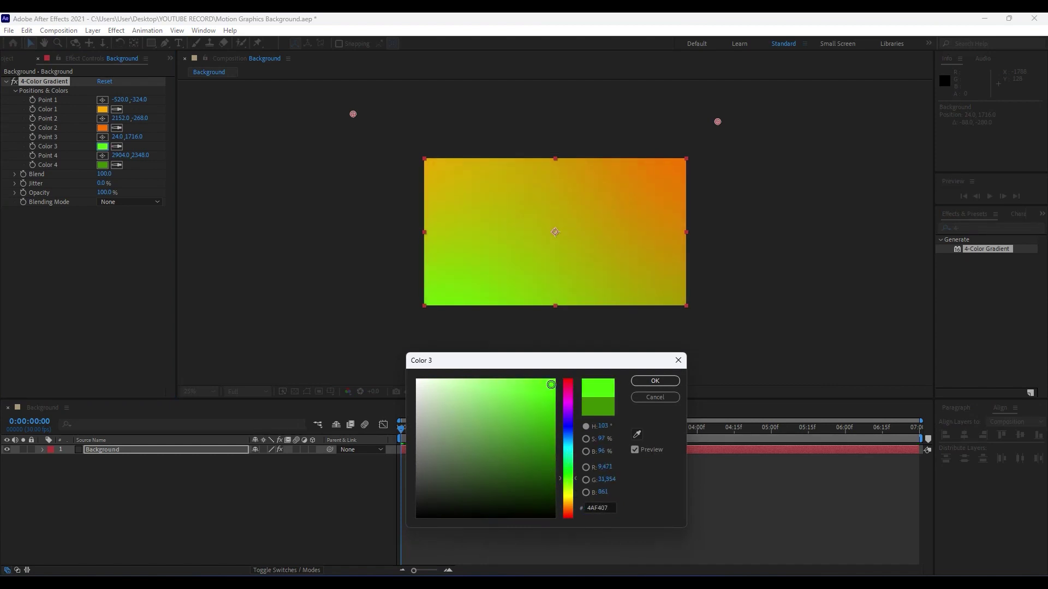
{"action": "left_click", "coordinate": [654, 381]}
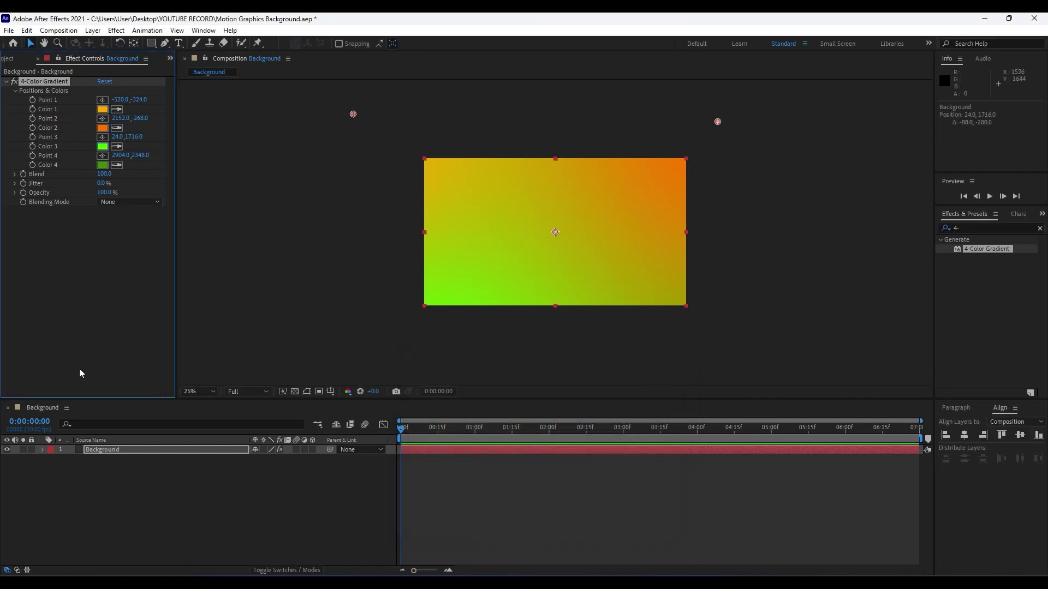
- Duplicate the Background layer and rename the upper copy CC Threads
{"action": "left_click", "coordinate": [147, 514]}
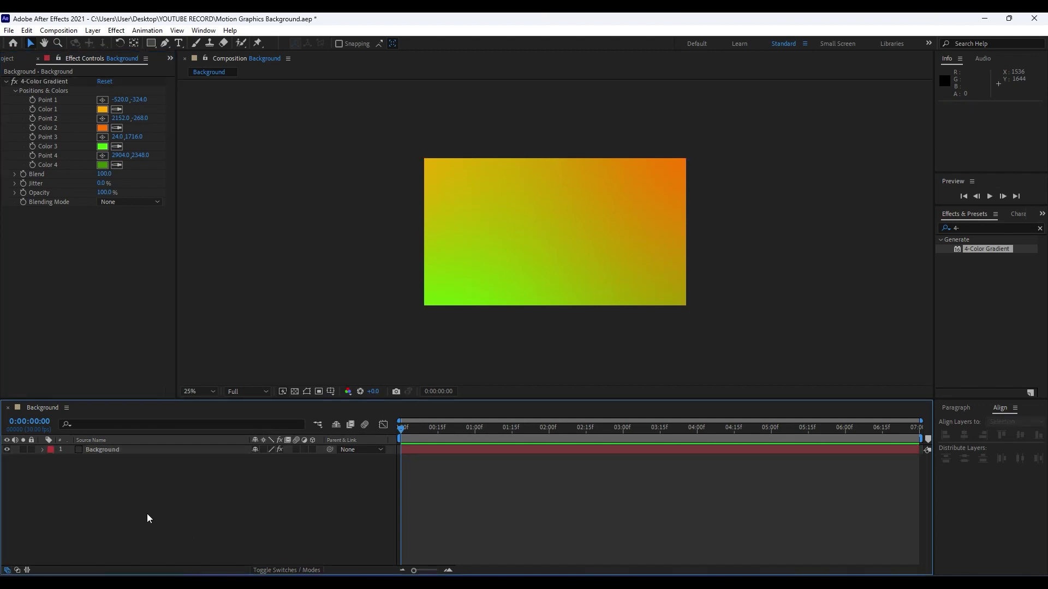
{"action": "left_click", "coordinate": [114, 453]}
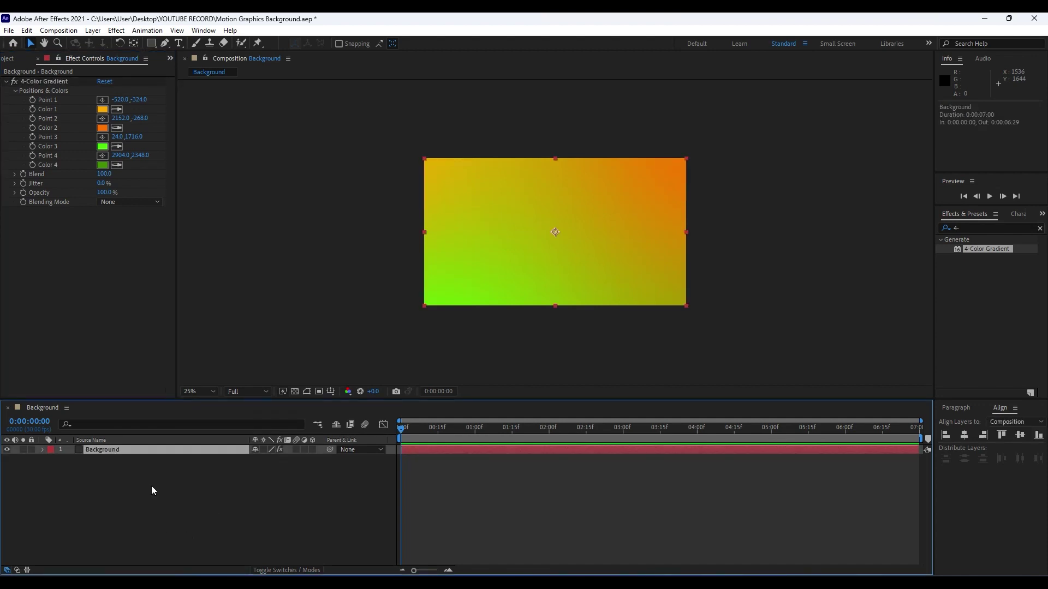
{"action": "left_click", "coordinate": [27, 30]}
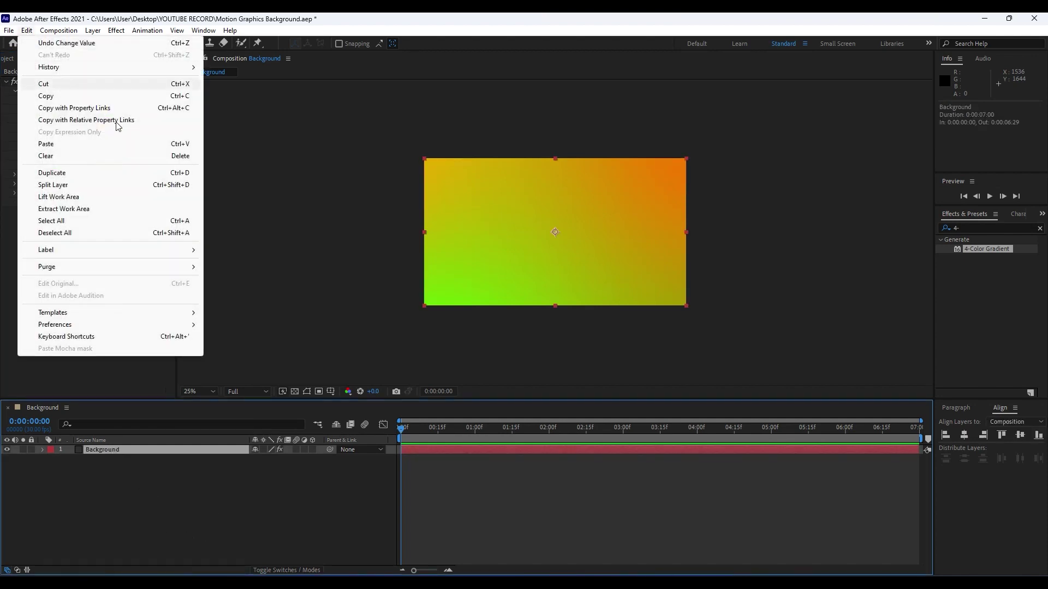
{"action": "left_click", "coordinate": [104, 173]}
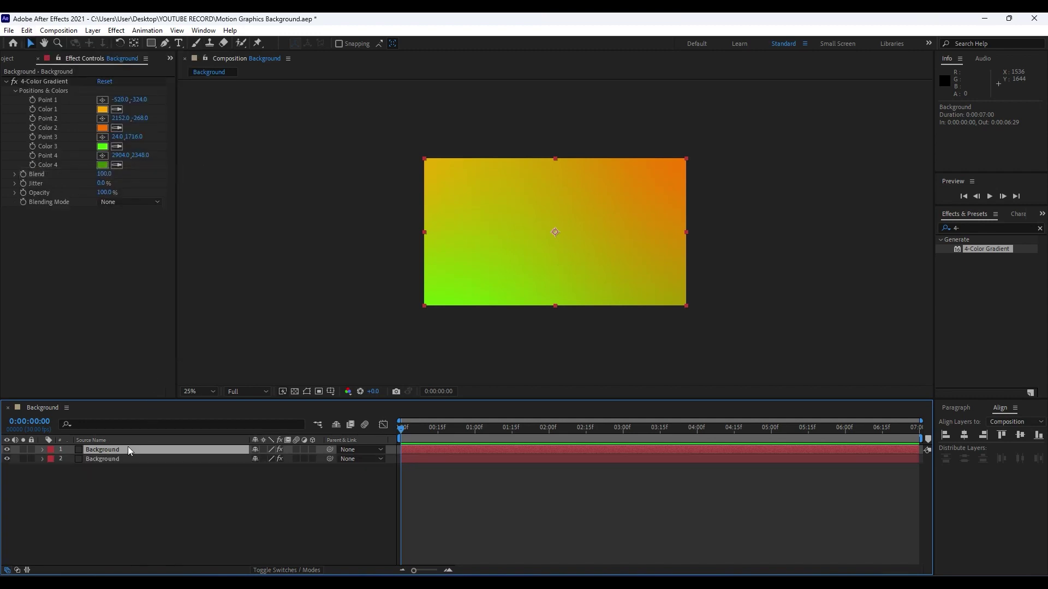
{"action": "key", "text": "Return"}
{"action": "type", "text": "cc"}
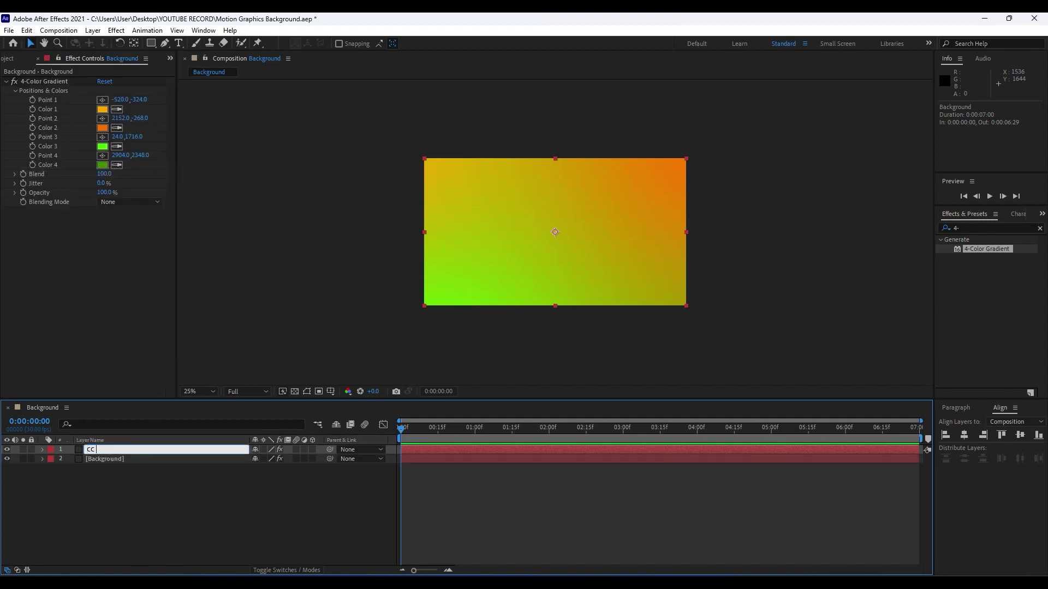
{"action": "type", "text": " Threads"}
{"action": "key", "text": "Return"}
- Replace the 4-Color Gradient effect on the CC Threads layer with the CC Threads effect
{"action": "left_click", "coordinate": [41, 81]}
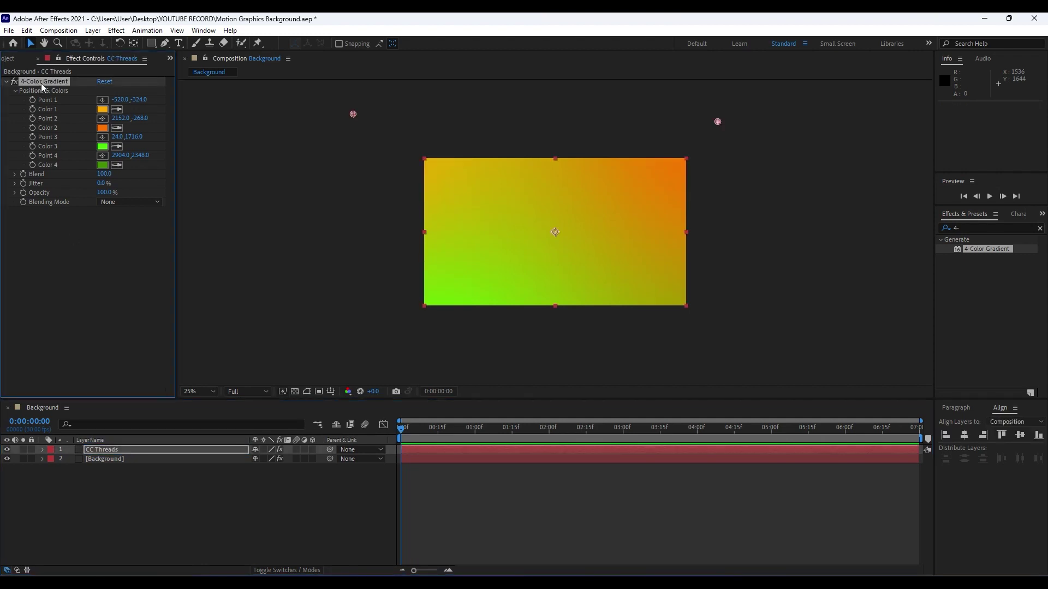
{"action": "key", "text": "Delete"}
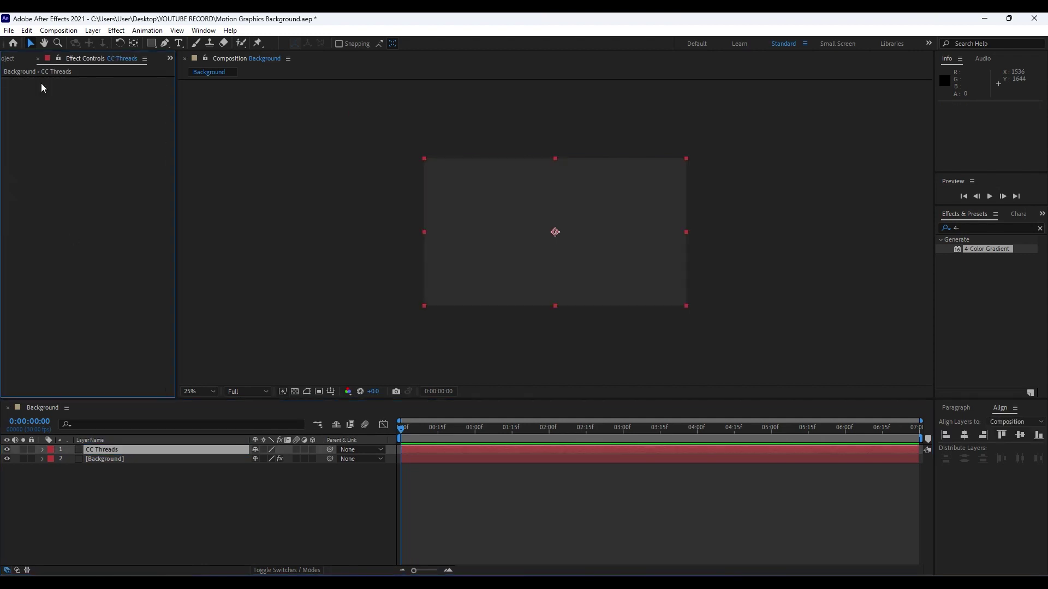
{"action": "left_click", "coordinate": [978, 226]}
{"action": "type", "text": "cc thre"}
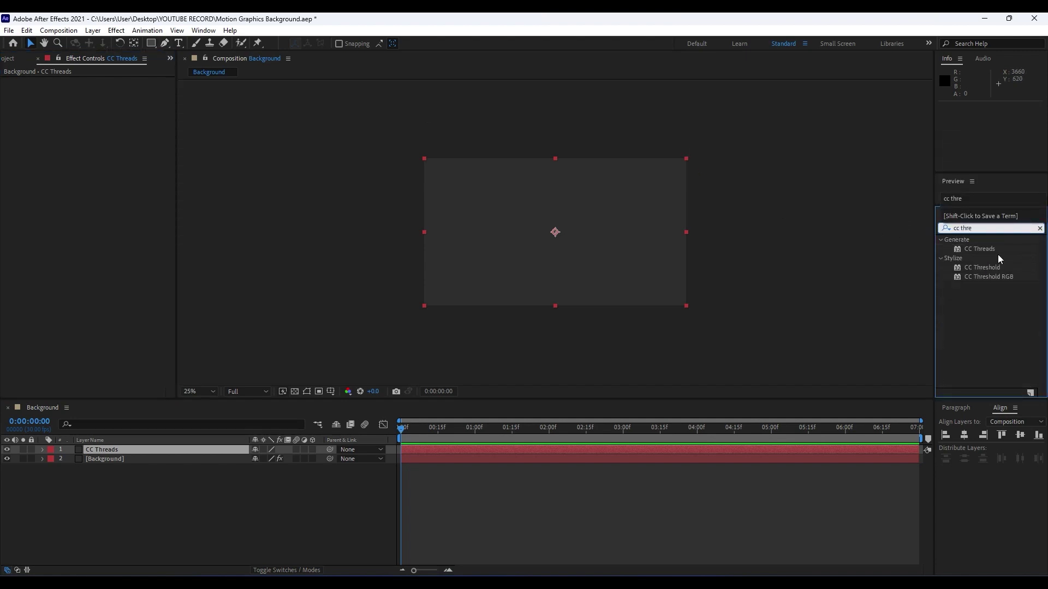
{"action": "left_click_drag", "start_coordinate": [980, 249], "coordinate": [124, 449]}
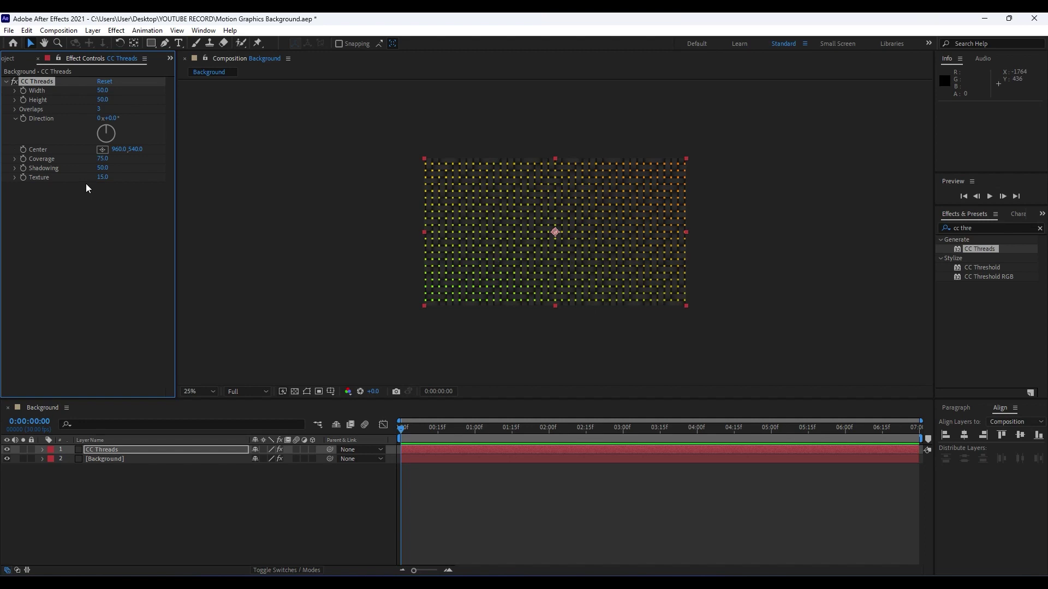
- Set the CC Threads effect's Coverage to 3
{"action": "left_click", "coordinate": [99, 159]}
{"action": "type", "text": "3"}
{"action": "key", "text": "Return"}
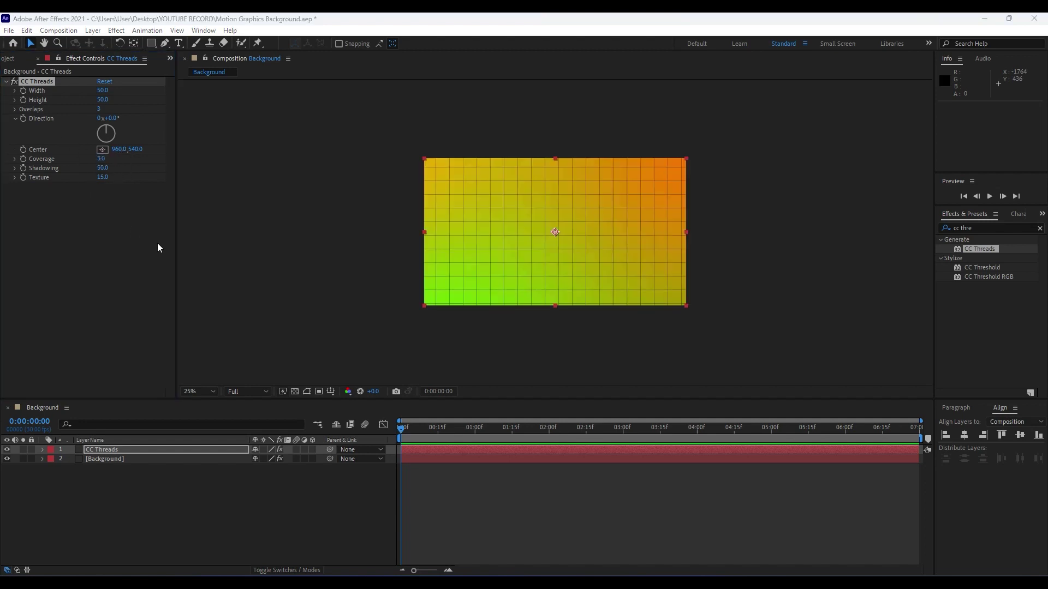
- Set the CC Threads effect's Shadowing to 100 and its Texture to 50
{"action": "left_click", "coordinate": [104, 168]}
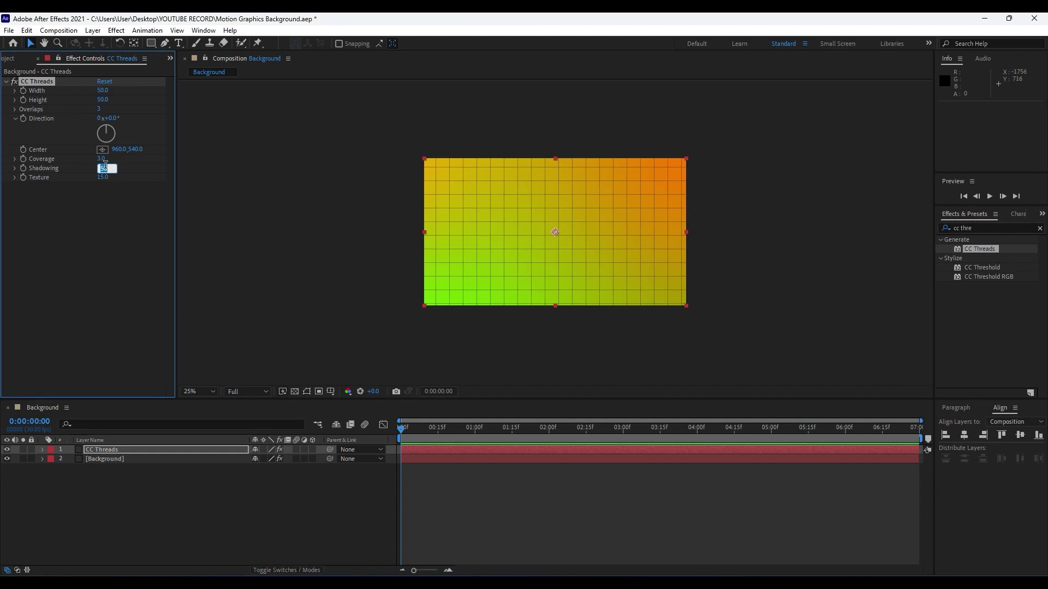
{"action": "type", "text": "100"}
{"action": "key", "text": "Return"}
{"action": "left_click", "coordinate": [103, 178]}
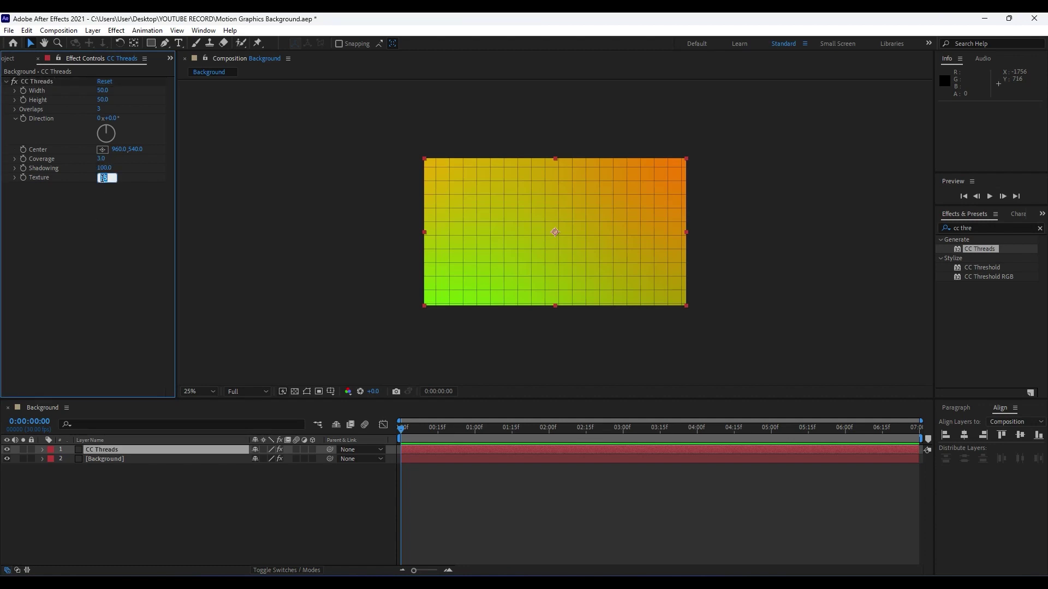
{"action": "type", "text": "50"}
{"action": "key", "text": "Return"}
- Rotate the CC Threads grid by setting the effect's Direction to 35°
{"action": "left_click", "coordinate": [112, 118]}
{"action": "type", "text": "35"}
{"action": "key", "text": "Return"}
{"action": "key", "text": "period"}
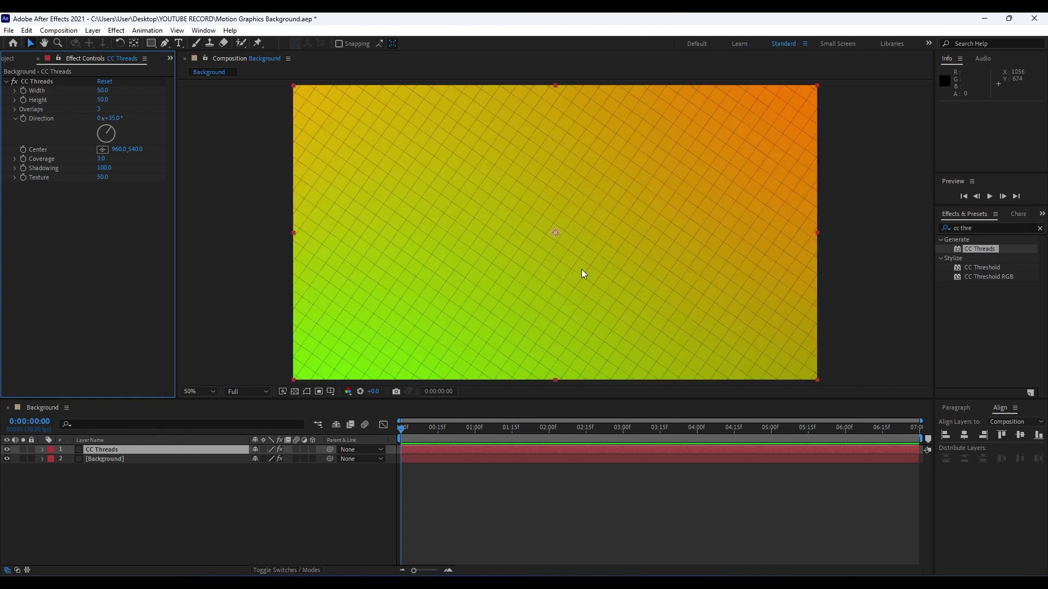
{"action": "key", "text": "comma"}
{"action": "key", "text": "period"}
{"action": "key", "text": "comma"}
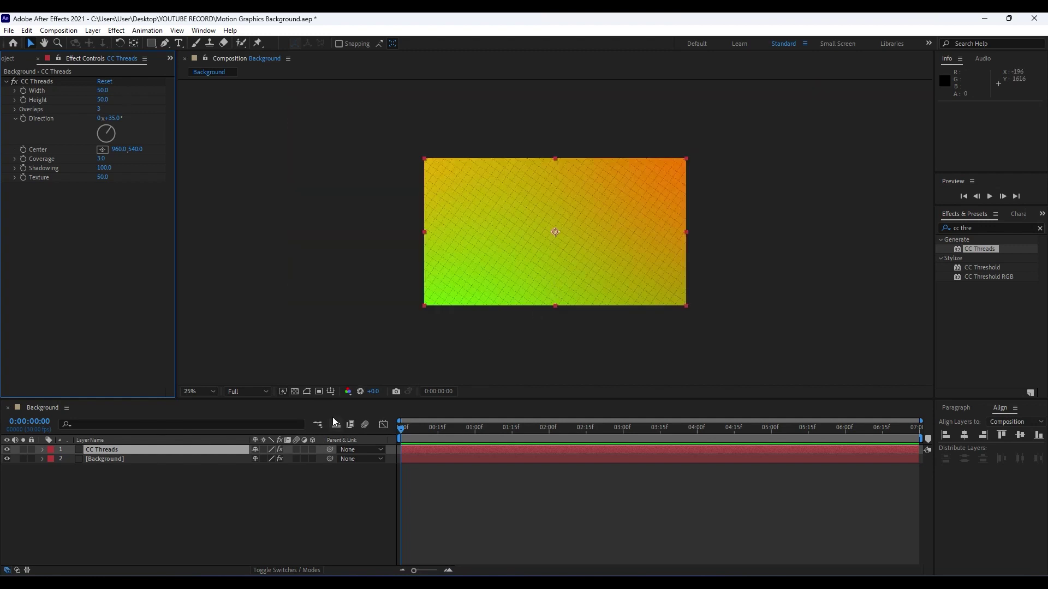
- Display the layers' blending mode options in the timeline and duplicate the CC Threads layer
{"action": "left_click", "coordinate": [191, 505]}
{"action": "left_click", "coordinate": [287, 570]}
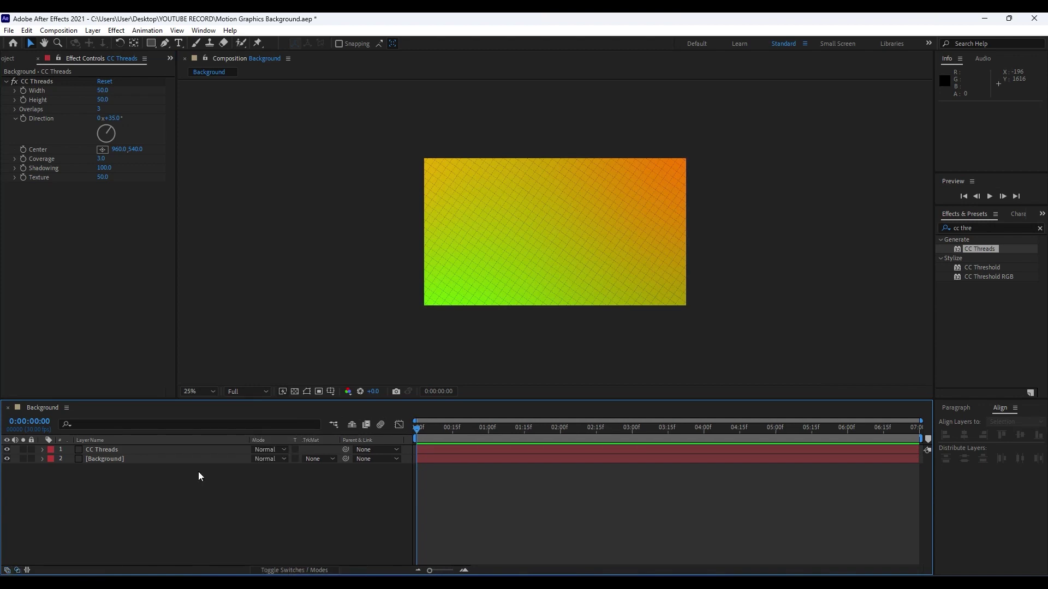
{"action": "left_click", "coordinate": [110, 450]}
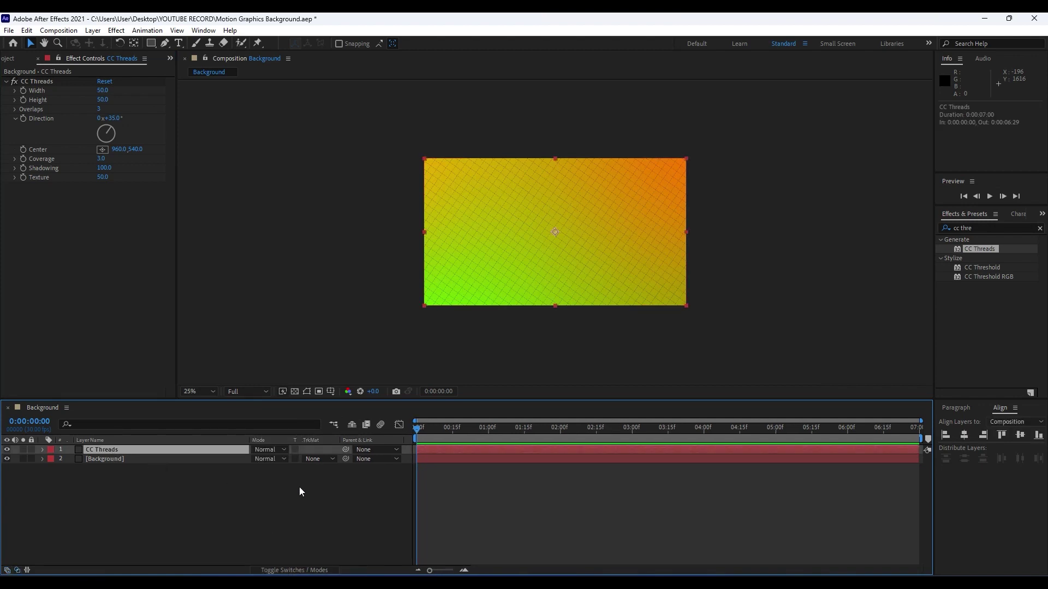
{"action": "key", "text": "ctrl+d"}
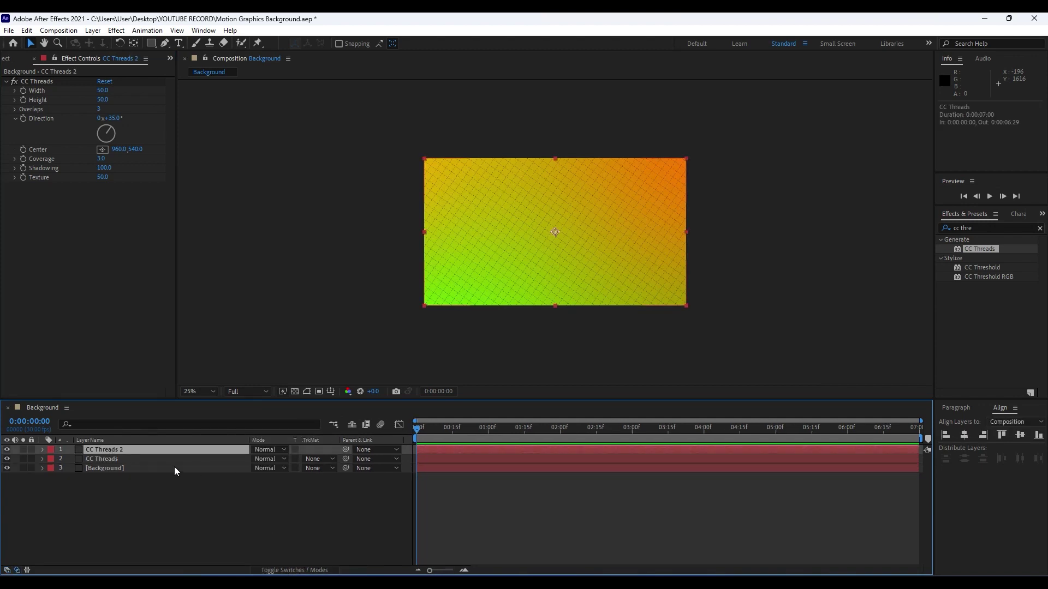
- Set the blending mode of both the CC Threads and CC Threads 2 layers to Overlay
{"action": "left_click", "coordinate": [278, 459]}
{"action": "left_click", "coordinate": [327, 298]}
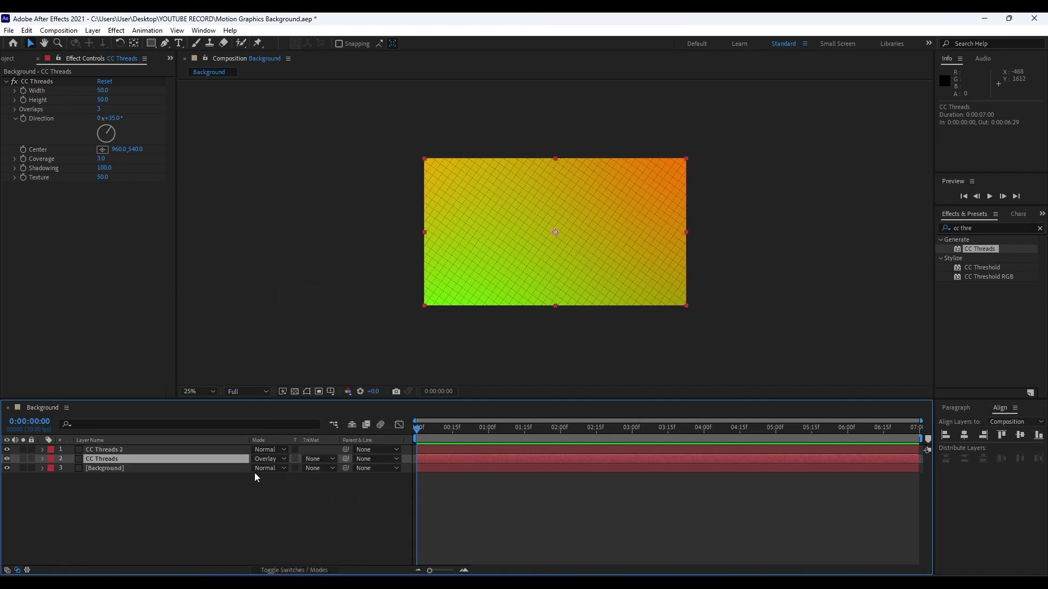
{"action": "left_click", "coordinate": [291, 449]}
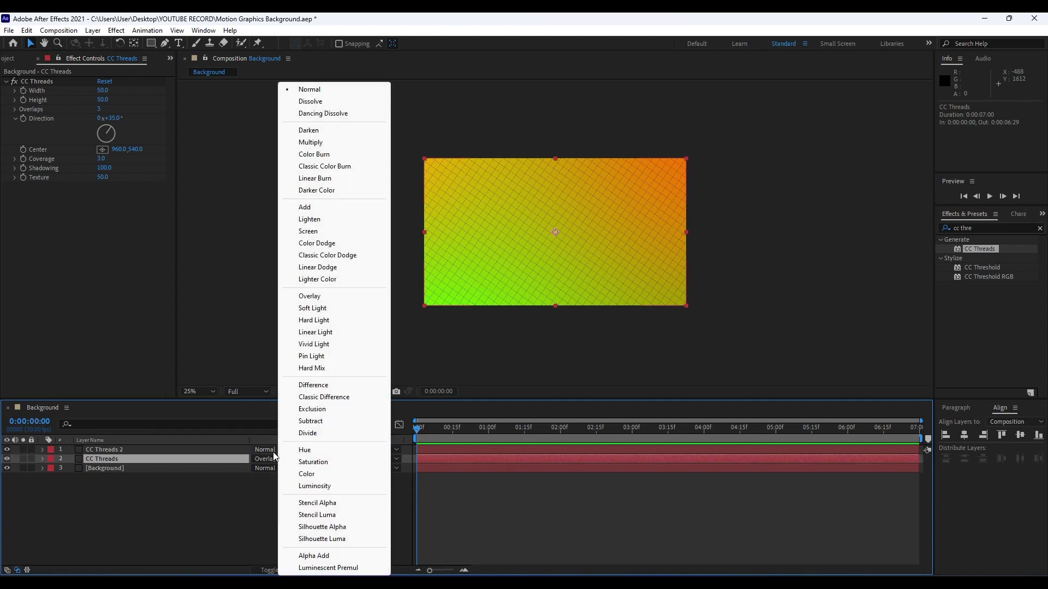
{"action": "left_click", "coordinate": [327, 297]}
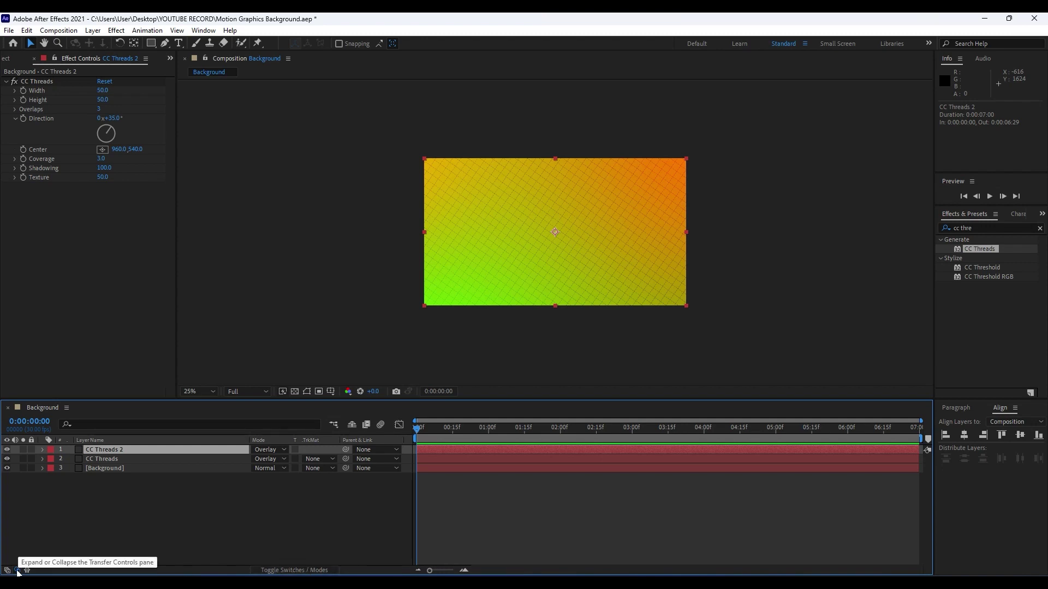
{"action": "left_click", "coordinate": [195, 504]}
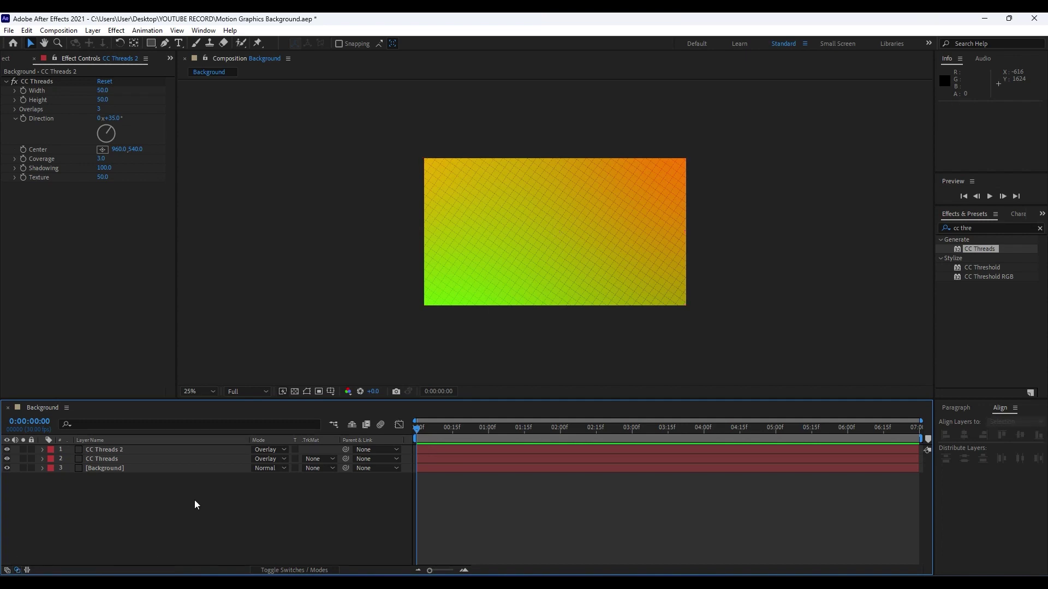
{"action": "scroll", "coordinate": [565, 270], "scroll_direction": "up", "scroll_amount": 2}
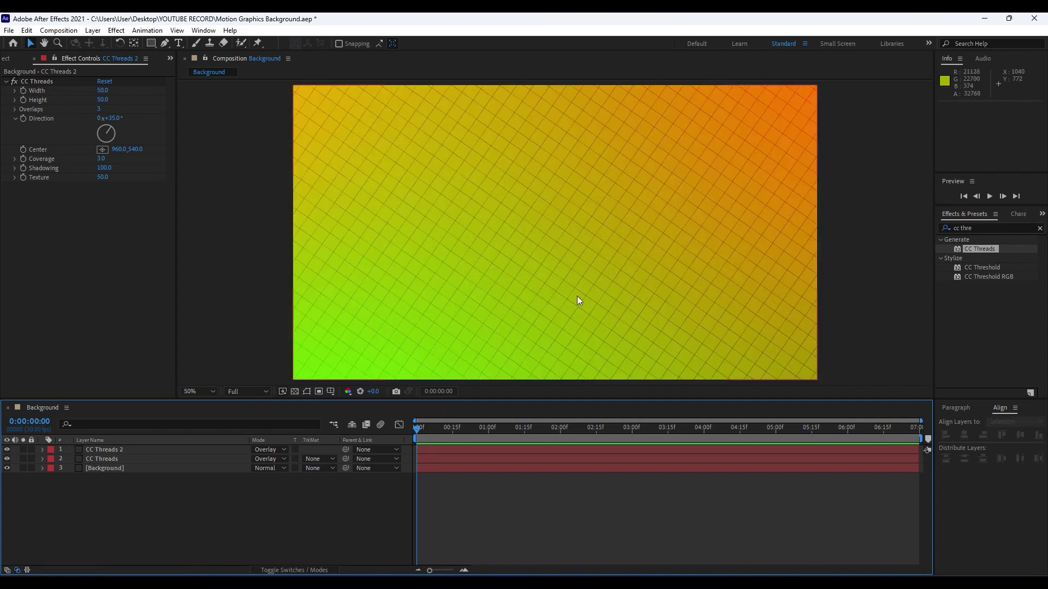
{"action": "scroll", "coordinate": [577, 296], "scroll_direction": "down", "scroll_amount": 2}
- Create a new solid layer named CC Star Burst with the default size and color
{"action": "right_click", "coordinate": [164, 527]}
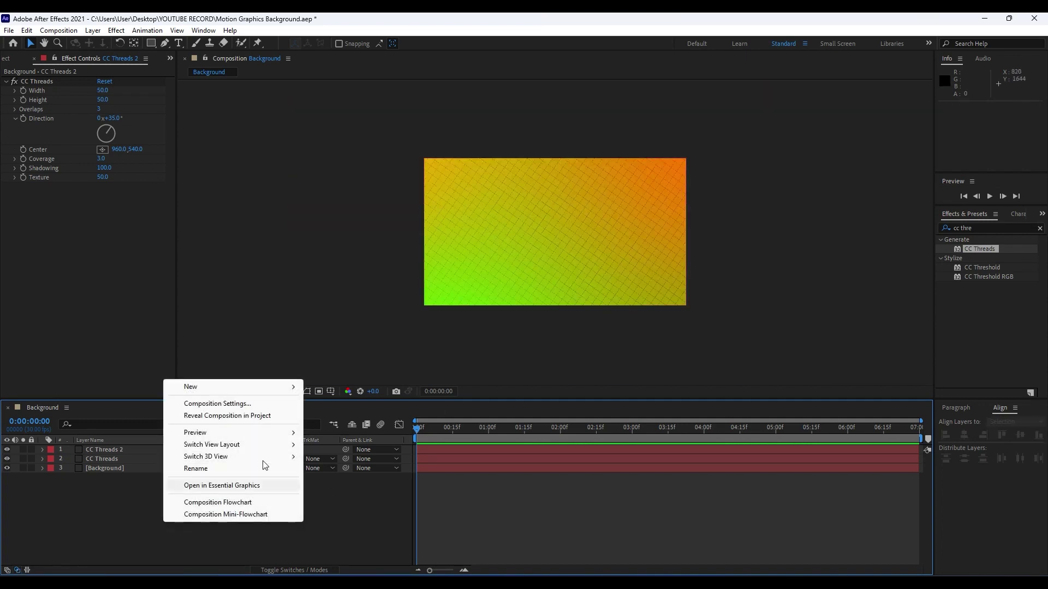
{"action": "mouse_move", "coordinate": [233, 387]}
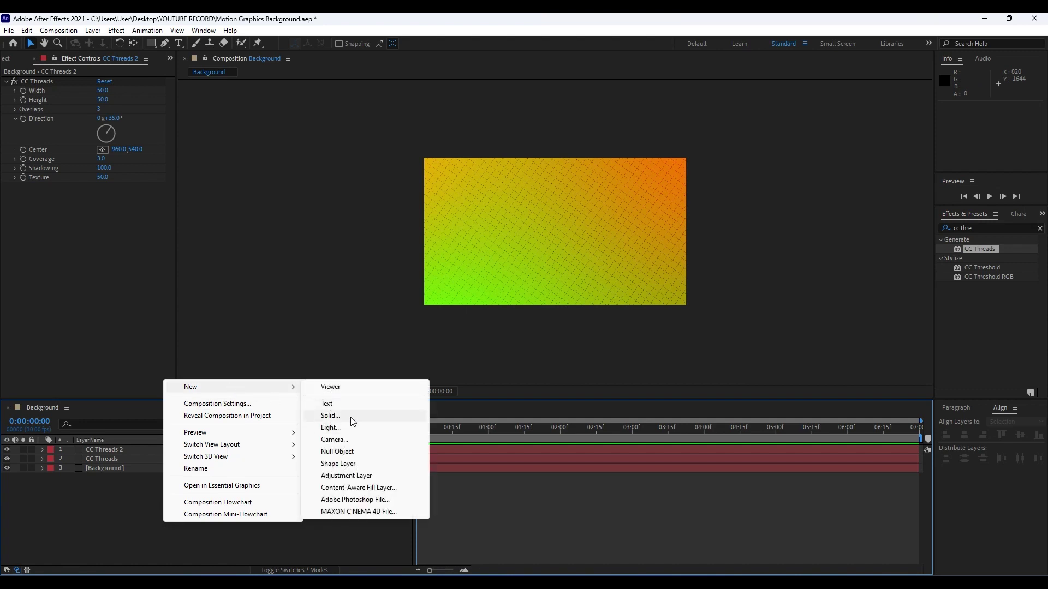
{"action": "left_click", "coordinate": [350, 416]}
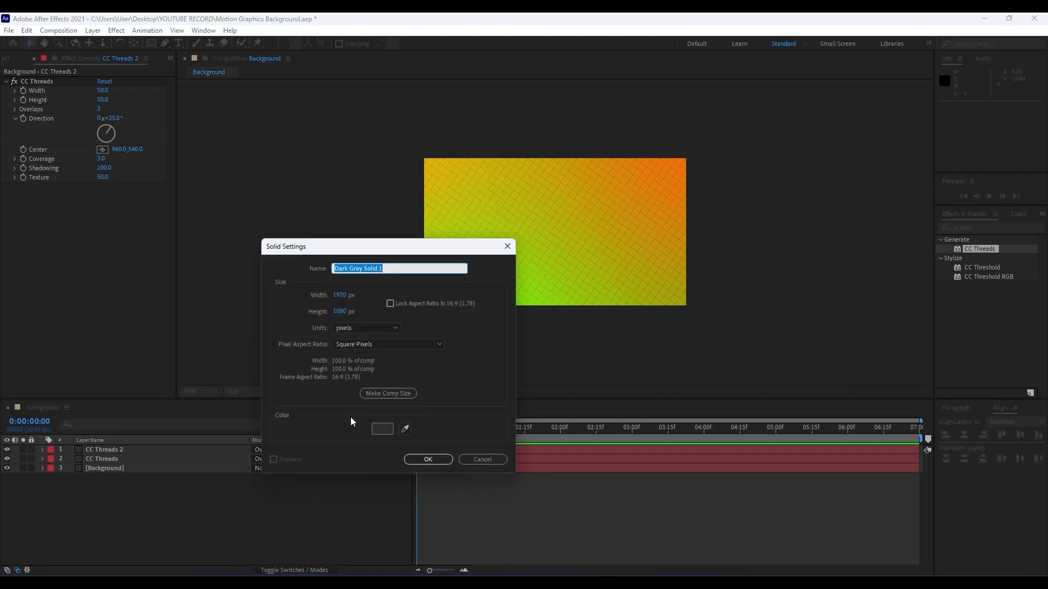
{"action": "type", "text": "CC Star Burst"}
{"action": "key", "text": "Return"}
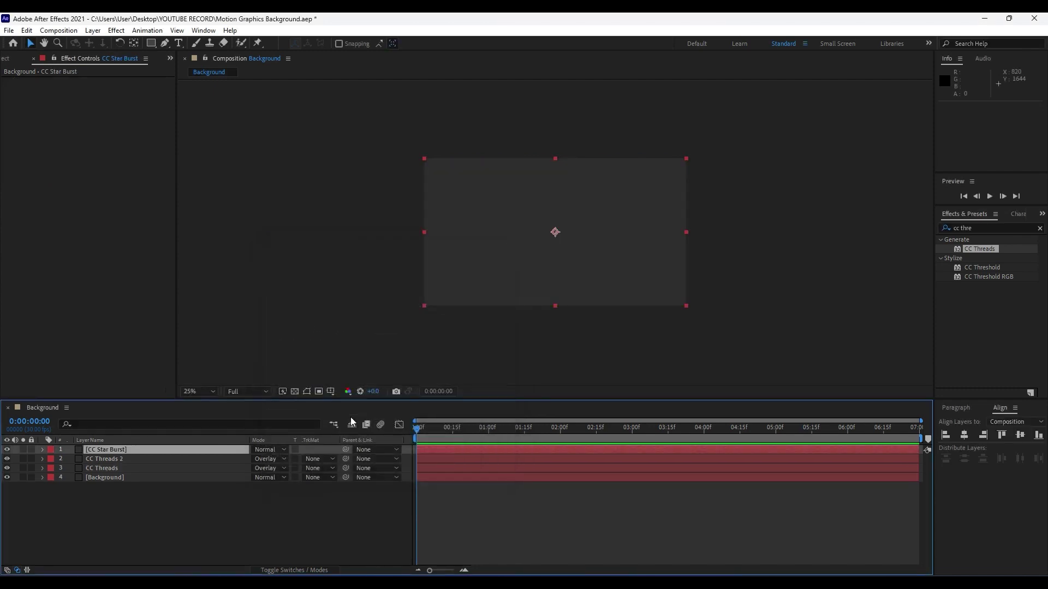
- Find the CC Star Burst effect and apply it to the CC Star Burst solid
{"action": "left_click", "coordinate": [983, 227]}
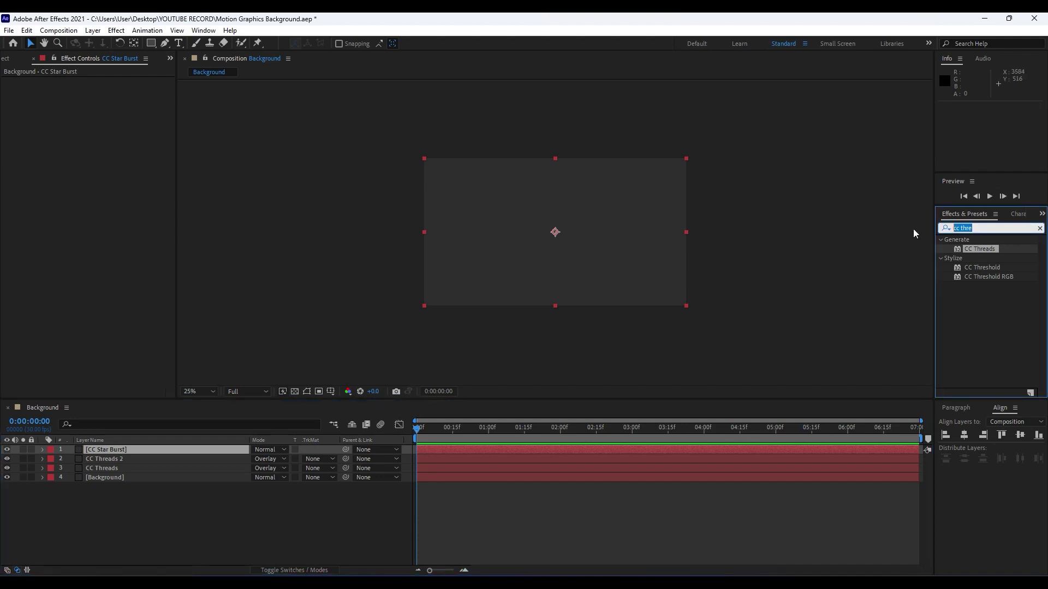
{"action": "type", "text": "star burst"}
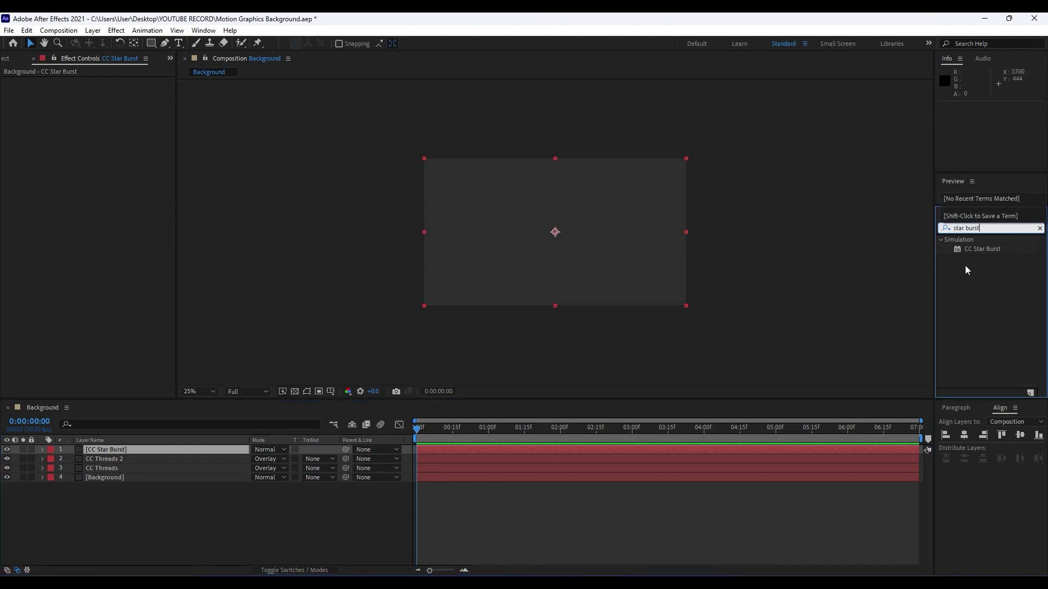
{"action": "left_click_drag", "start_coordinate": [974, 250], "coordinate": [156, 445]}
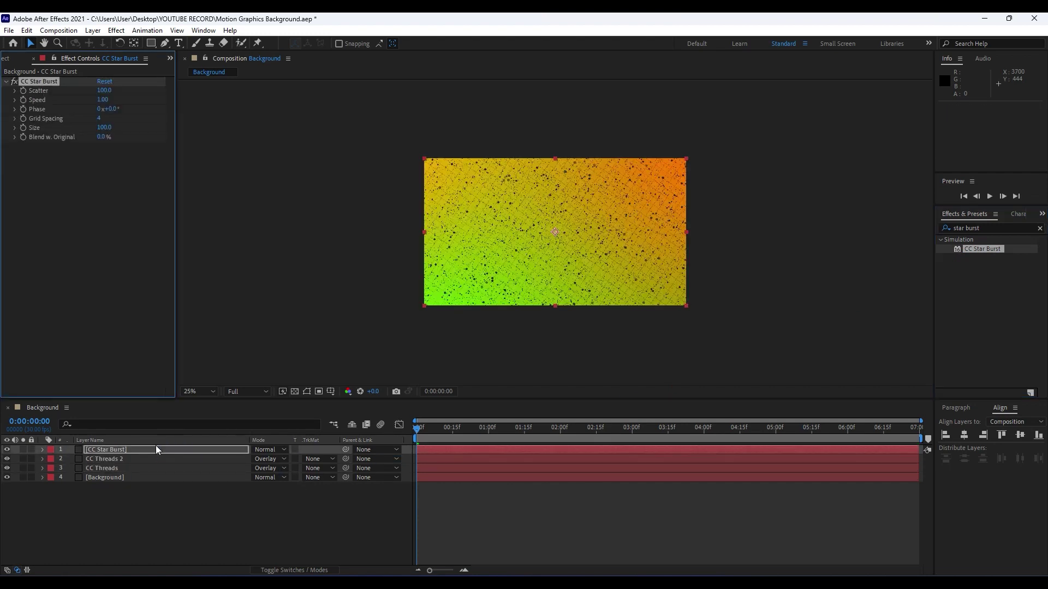
{"action": "scroll", "coordinate": [473, 221], "scroll_direction": "up", "scroll_amount": 2}
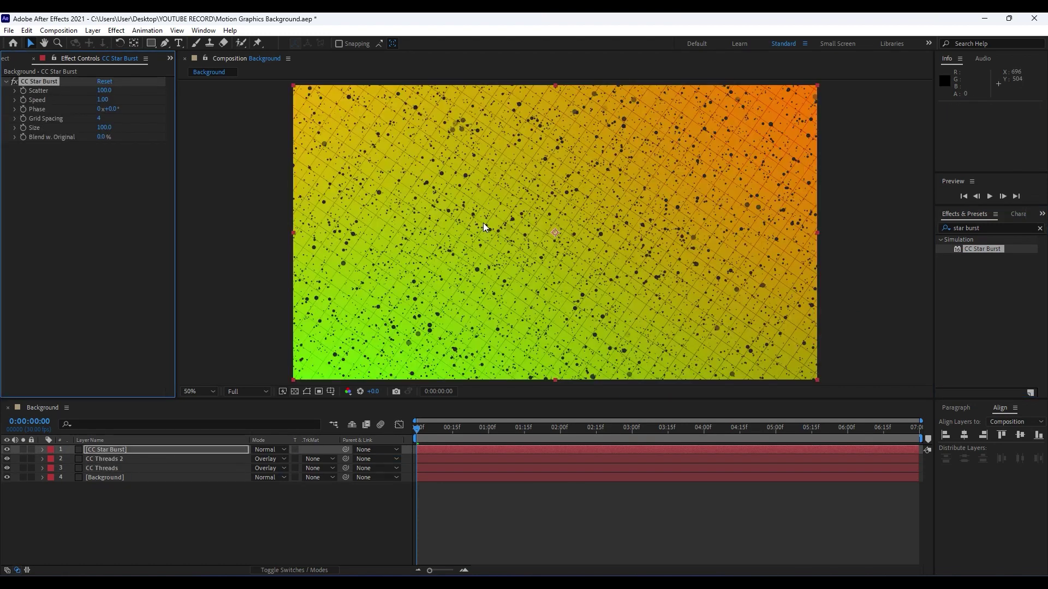
- Set the CC Star Burst effect's Scatter to 220 and Speed to 0.2, and preview the particle motion
{"action": "left_click", "coordinate": [104, 90]}
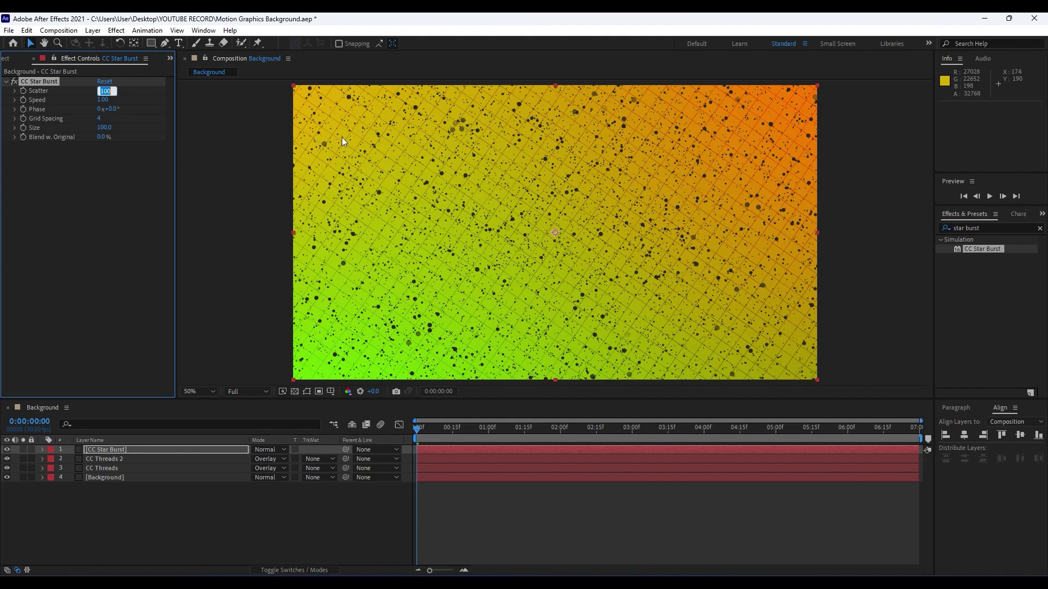
{"action": "type", "text": "220"}
{"action": "left_click", "coordinate": [166, 206]}
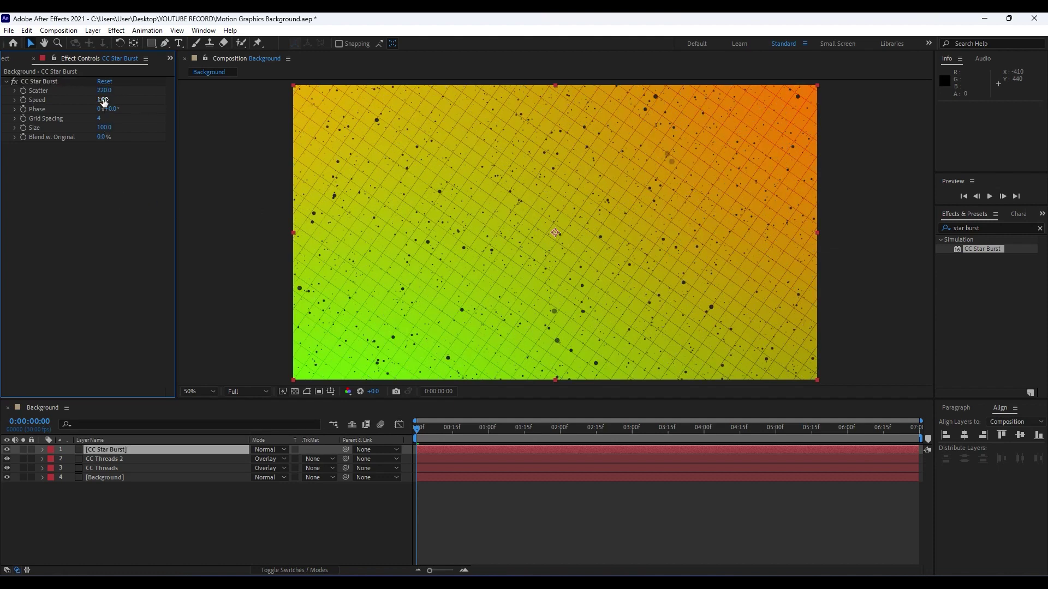
{"action": "left_click_drag", "start_coordinate": [104, 102], "coordinate": [96, 100]}
{"action": "left_click", "coordinate": [105, 100]}
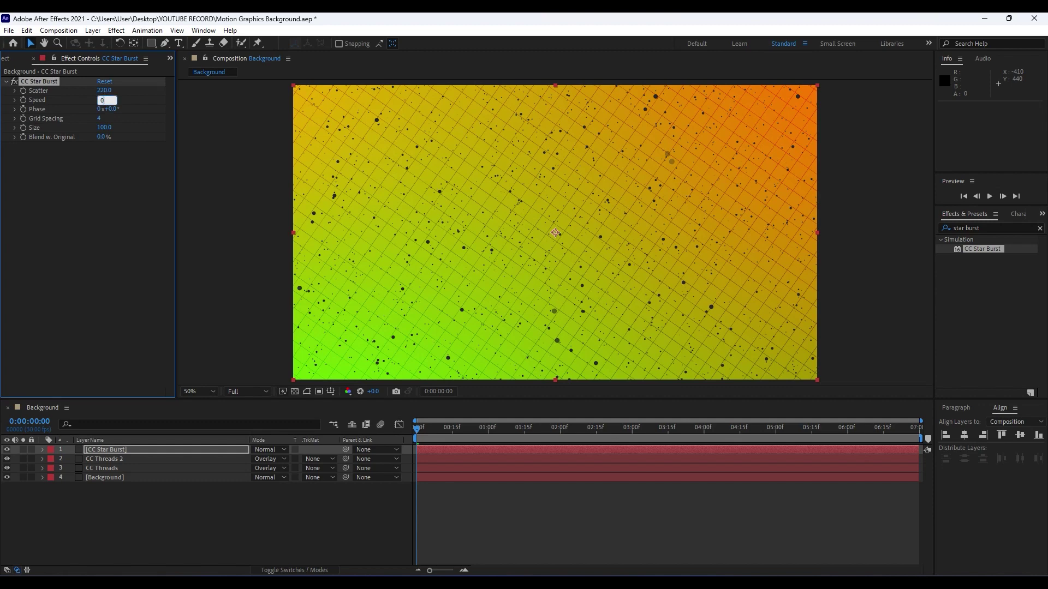
{"action": "type", "text": "0.2"}
{"action": "left_click", "coordinate": [50, 212]}
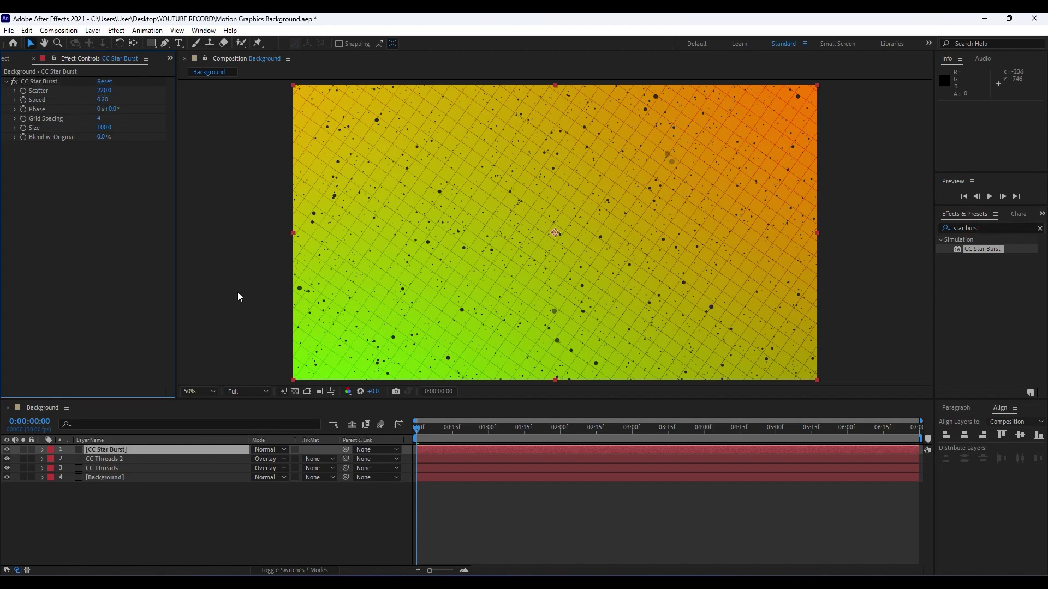
{"action": "left_click_drag", "start_coordinate": [418, 428], "coordinate": [480, 432]}
{"action": "key", "text": "space"}
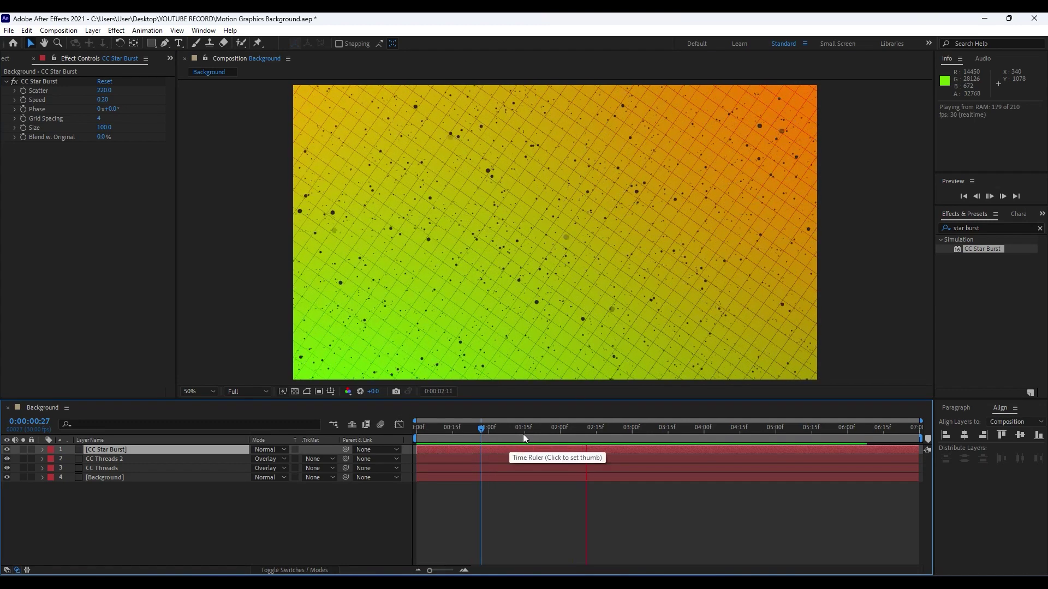
{"action": "left_click_drag", "start_coordinate": [507, 430], "coordinate": [546, 431]}
- Add a Fill effect above the CC Star Burst effect on the same layer and set its color to white FFFFFF
{"action": "left_click", "coordinate": [972, 232]}
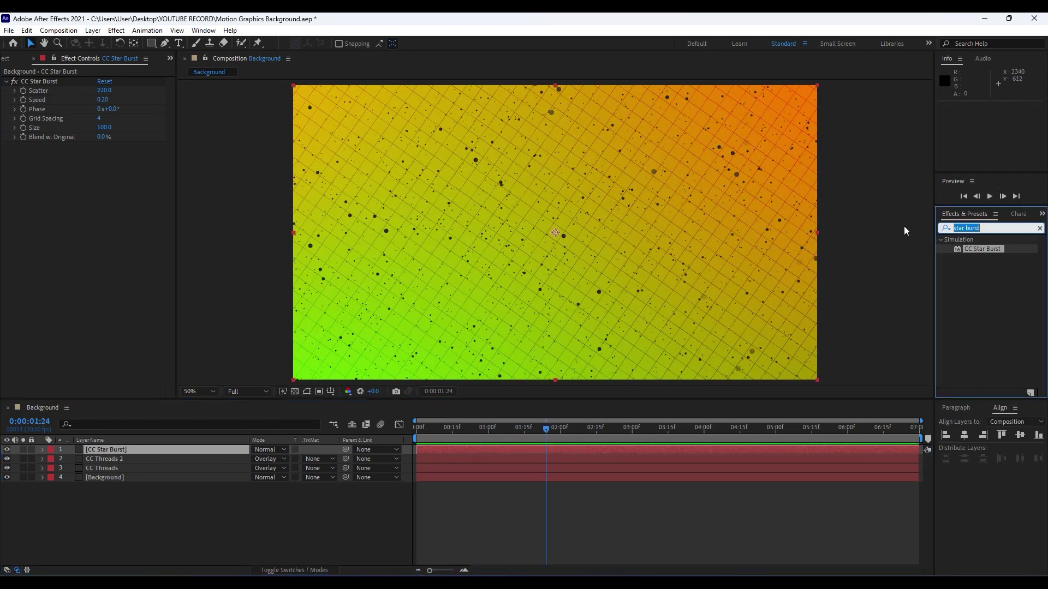
{"action": "type", "text": "fill"}
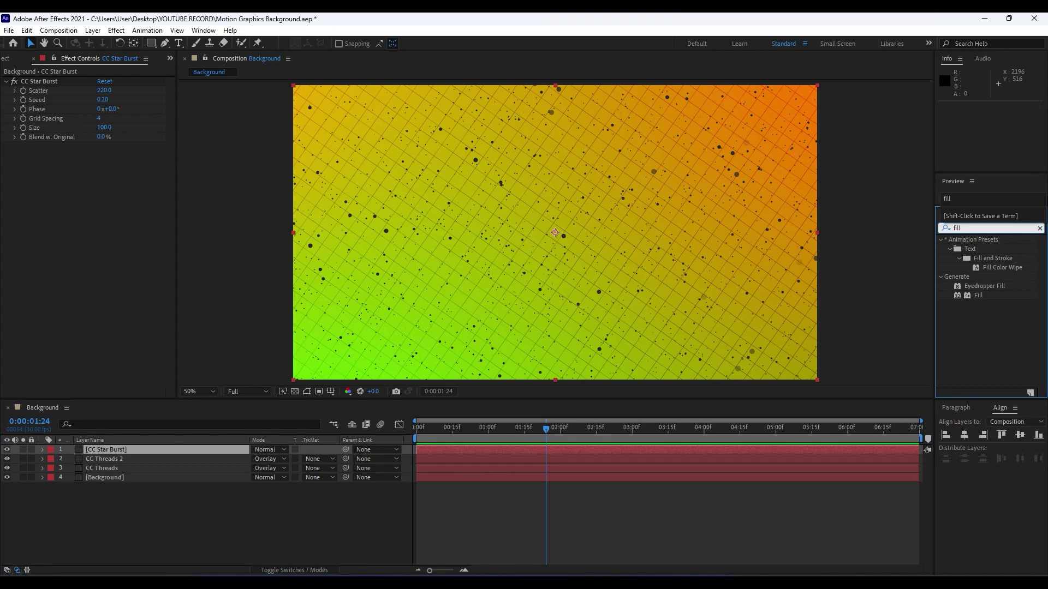
{"action": "left_click_drag", "start_coordinate": [980, 300], "coordinate": [83, 79]}
{"action": "left_click", "coordinate": [102, 109]}
{"action": "type", "text": "ffffff"}
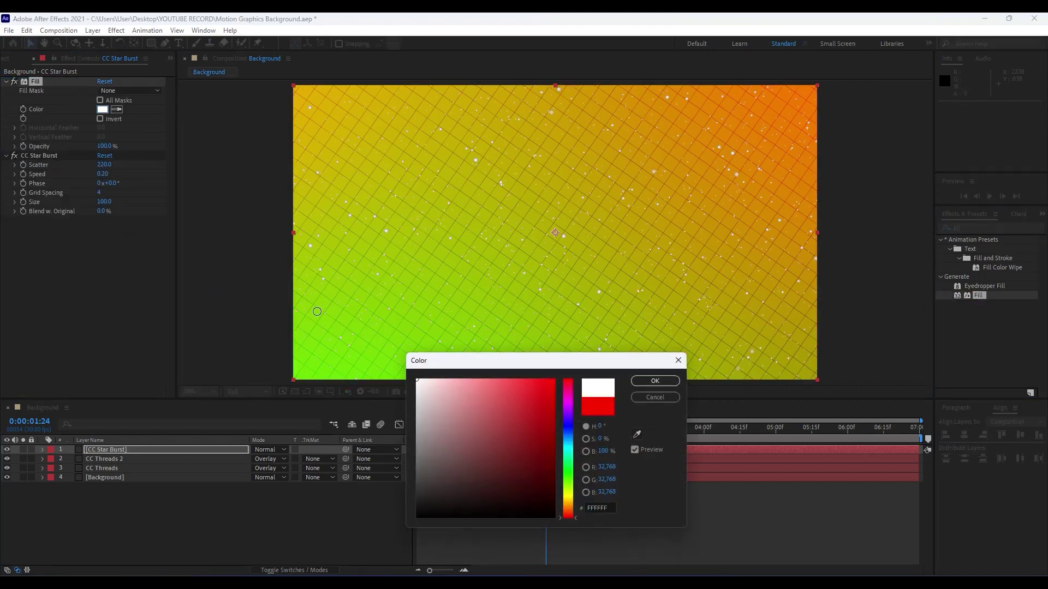
{"action": "left_click", "coordinate": [656, 382]}
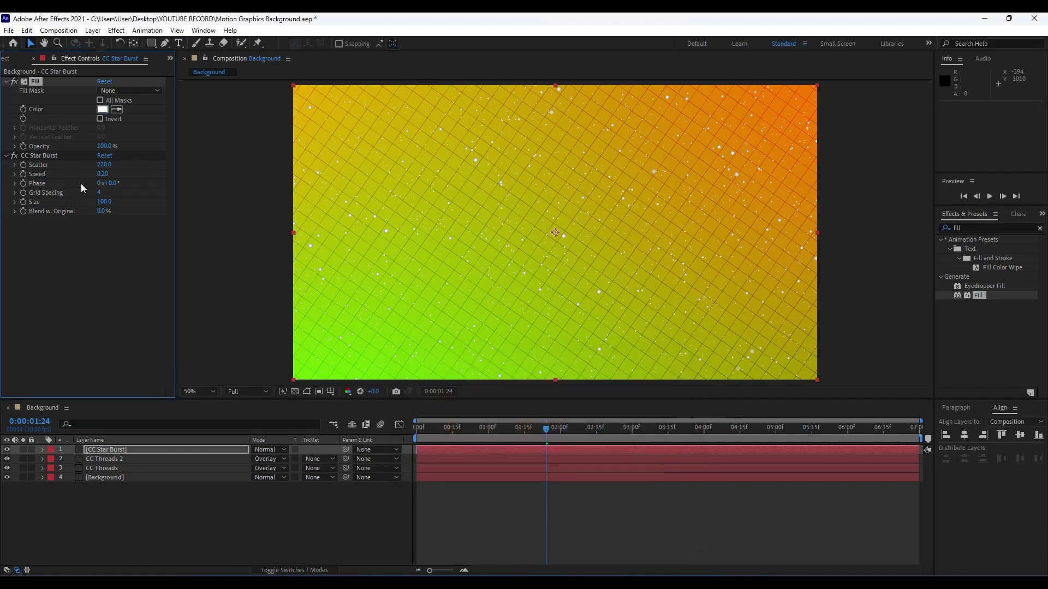
- Add a Glow effect below the other effects on the CC Star Burst layer and preview the animation
{"action": "left_click", "coordinate": [971, 230]}
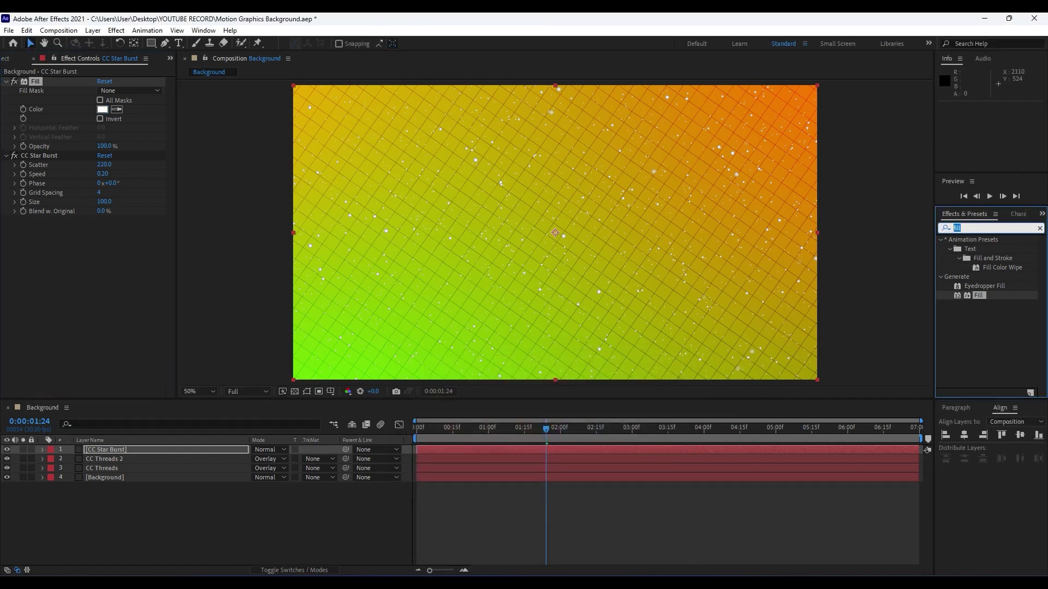
{"action": "type", "text": "glow"}
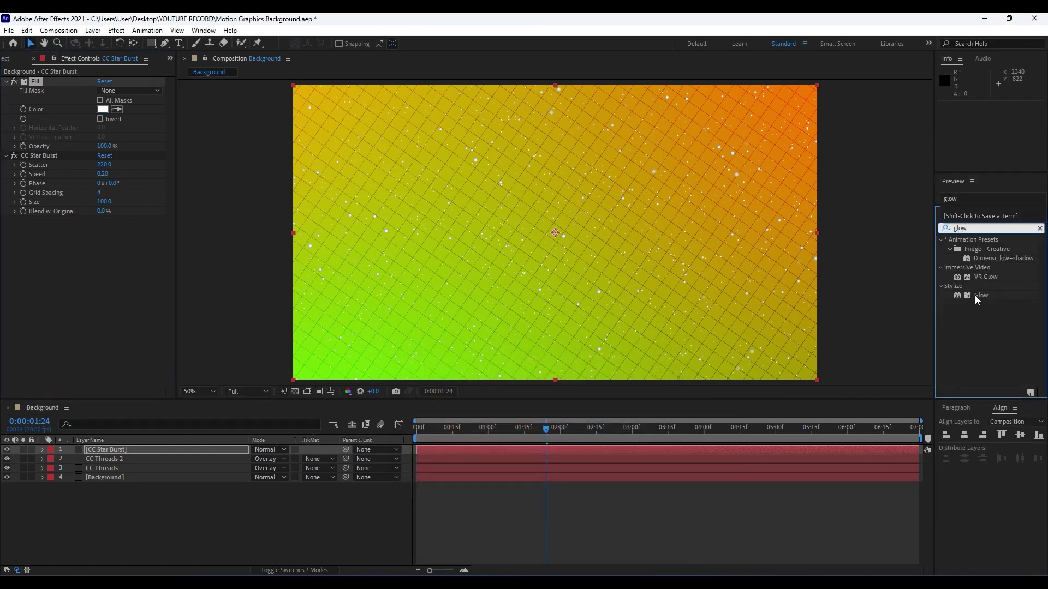
{"action": "left_click_drag", "start_coordinate": [975, 296], "coordinate": [125, 280]}
{"action": "left_click", "coordinate": [275, 535]}
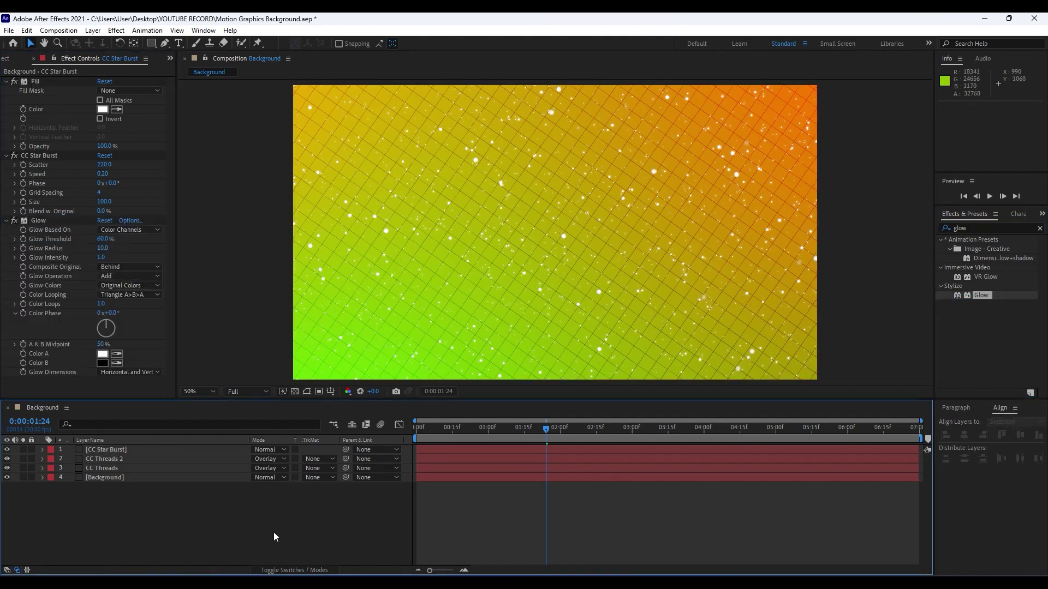
{"action": "key", "text": "space"}
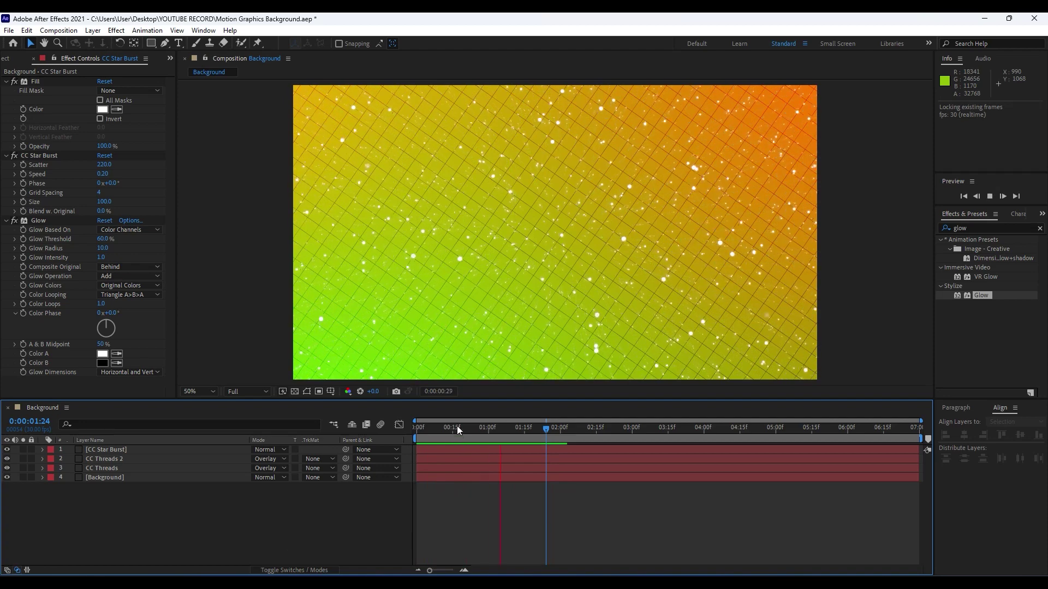
{"action": "key", "text": "space"}
- Add a Fill effect below CC Threads on the CC Threads layer and set its color to white FFFFFF
{"action": "left_click", "coordinate": [102, 468]}
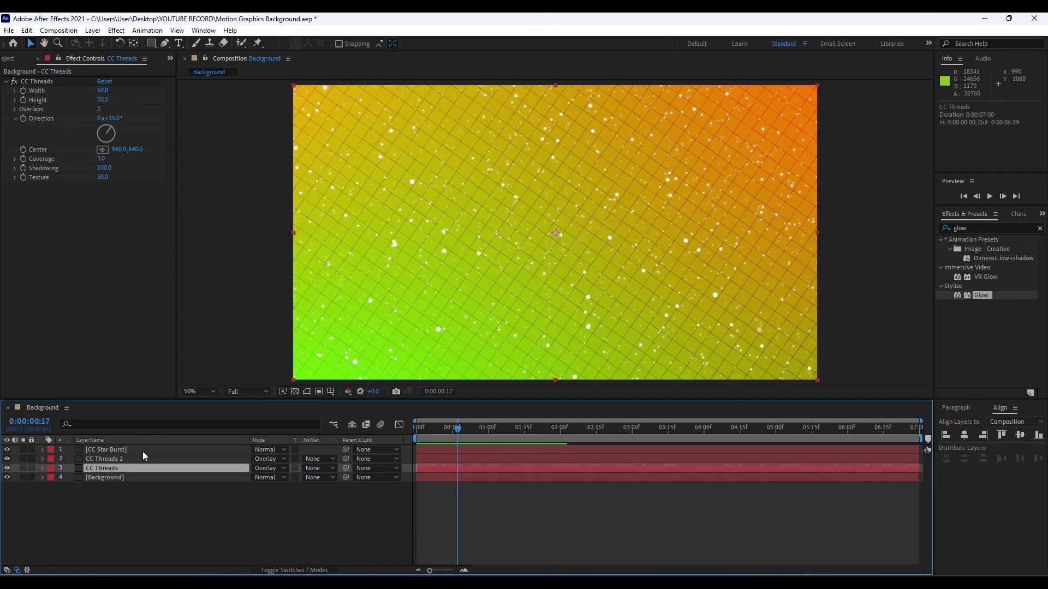
{"action": "key", "text": "ctrl+7"}
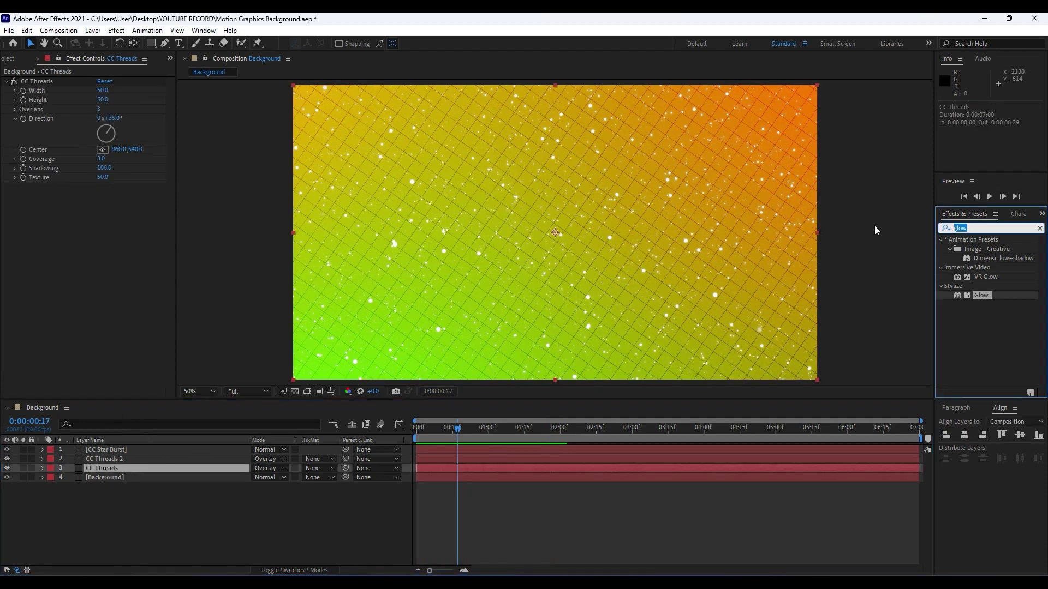
{"action": "type", "text": "fill"}
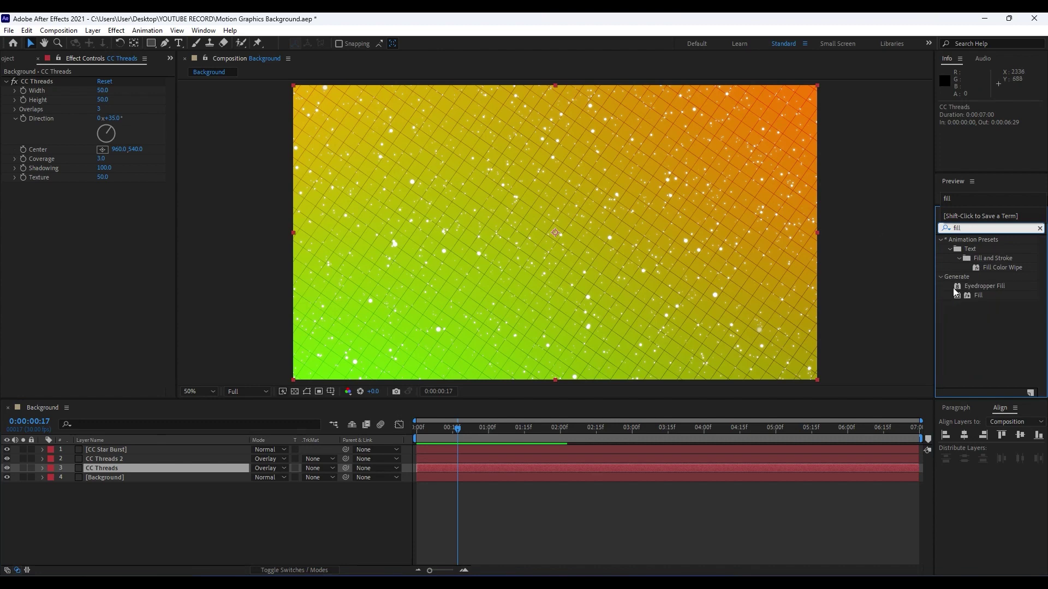
{"action": "left_click_drag", "start_coordinate": [978, 295], "coordinate": [165, 469]}
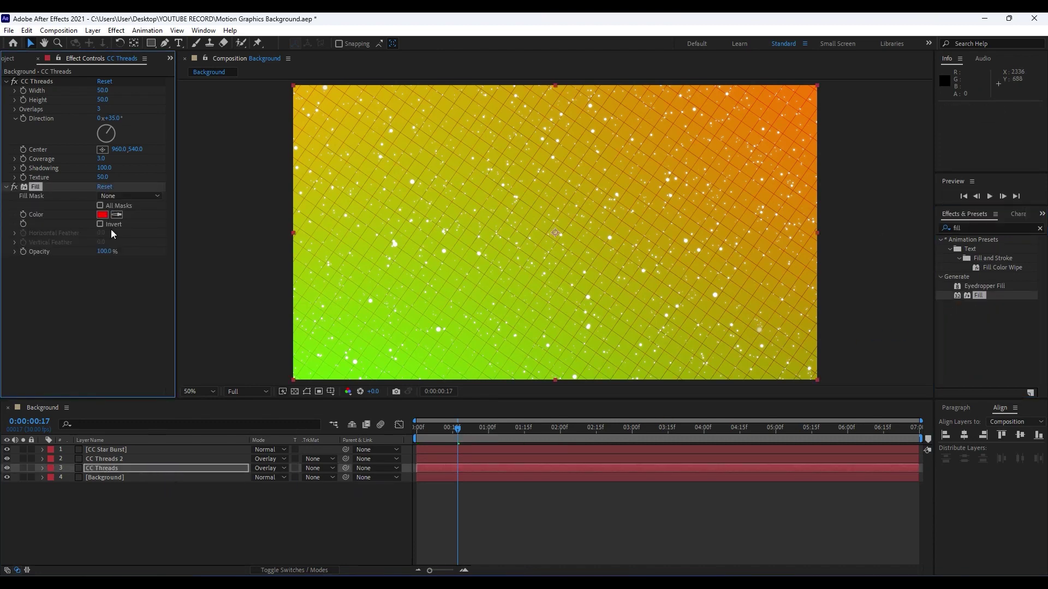
{"action": "left_click", "coordinate": [102, 214]}
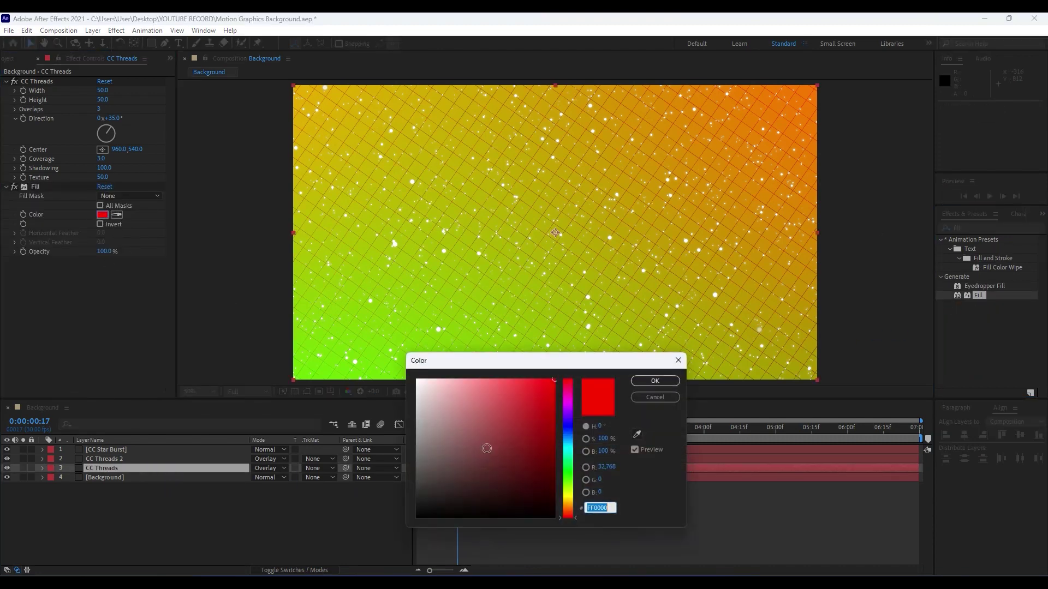
{"action": "type", "text": "ffffff"}
{"action": "left_click", "coordinate": [655, 380]}
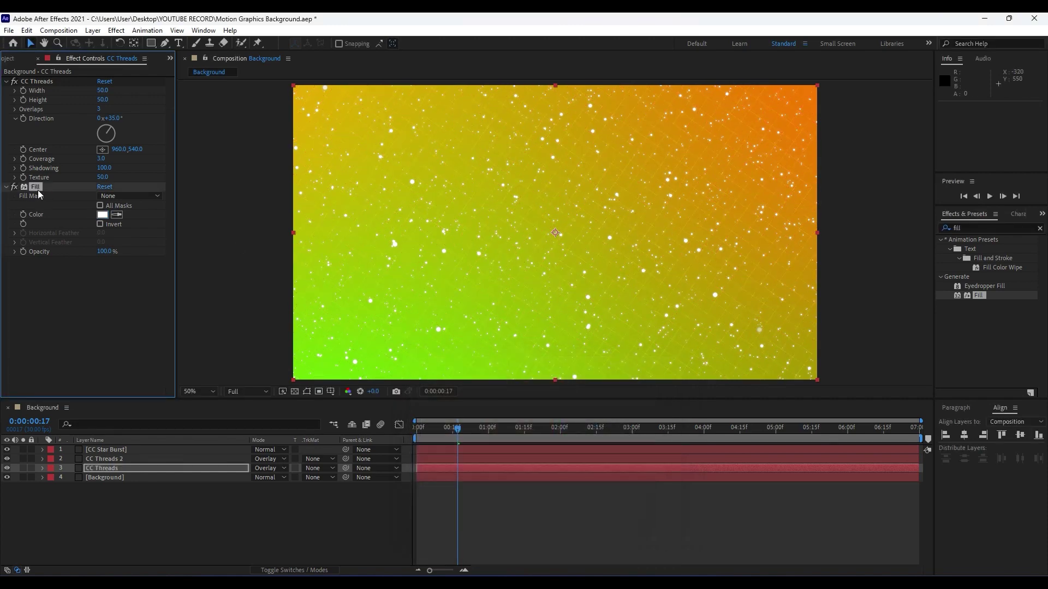
- Copy the white Fill effect from the CC Threads layer onto the CC Threads 2 layer
{"action": "left_click", "coordinate": [119, 458]}
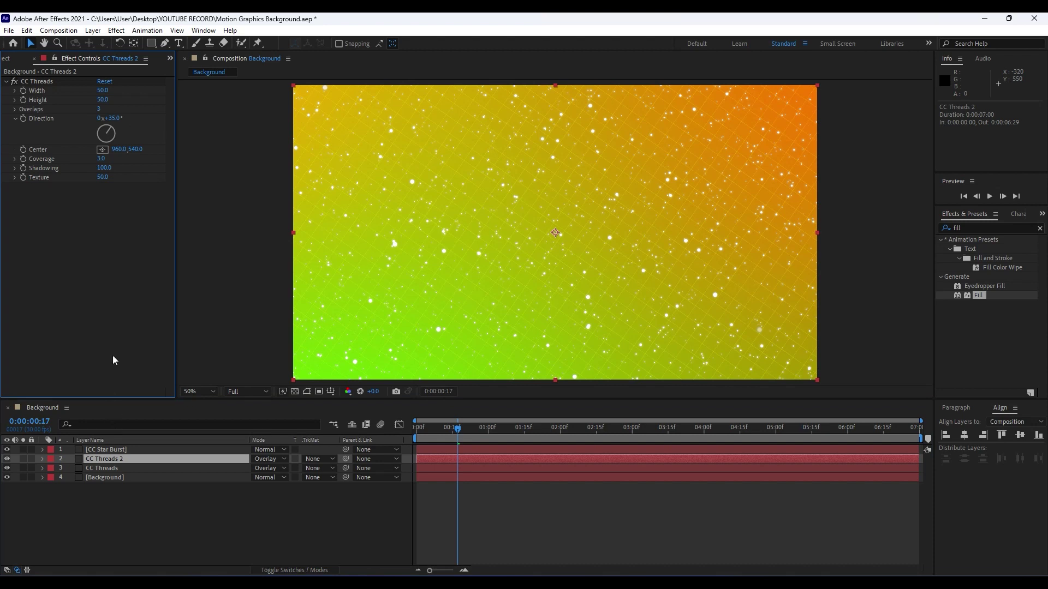
{"action": "left_click_drag", "start_coordinate": [112, 355], "coordinate": [113, 319]}
{"action": "left_click", "coordinate": [208, 540]}
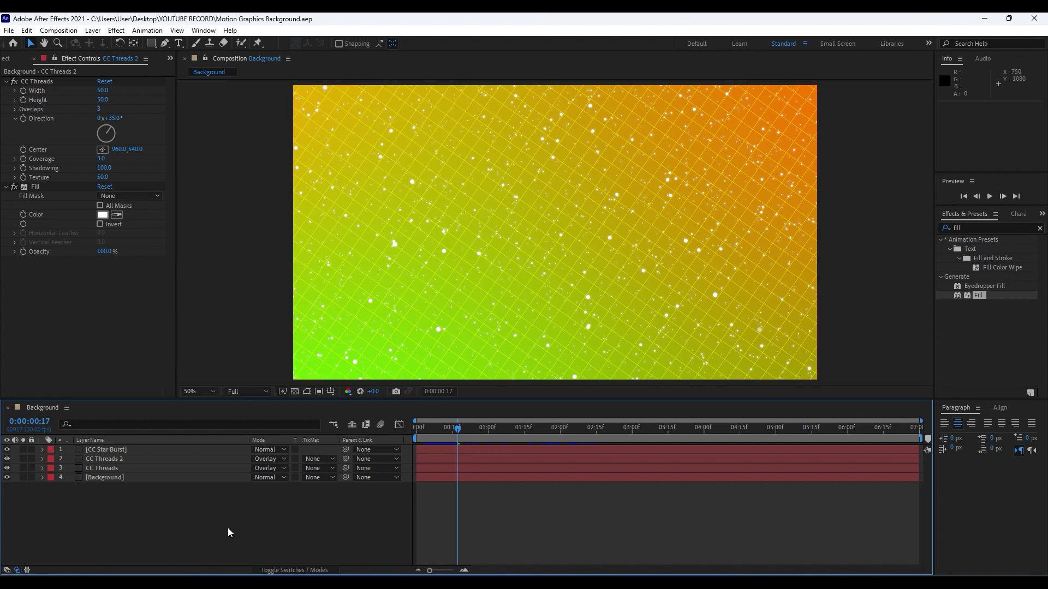
- Pre-compose all four layers into a new composition named 1, moving all attributes into it
{"action": "left_click_drag", "start_coordinate": [224, 533], "coordinate": [95, 433]}
{"action": "right_click", "coordinate": [133, 479]}
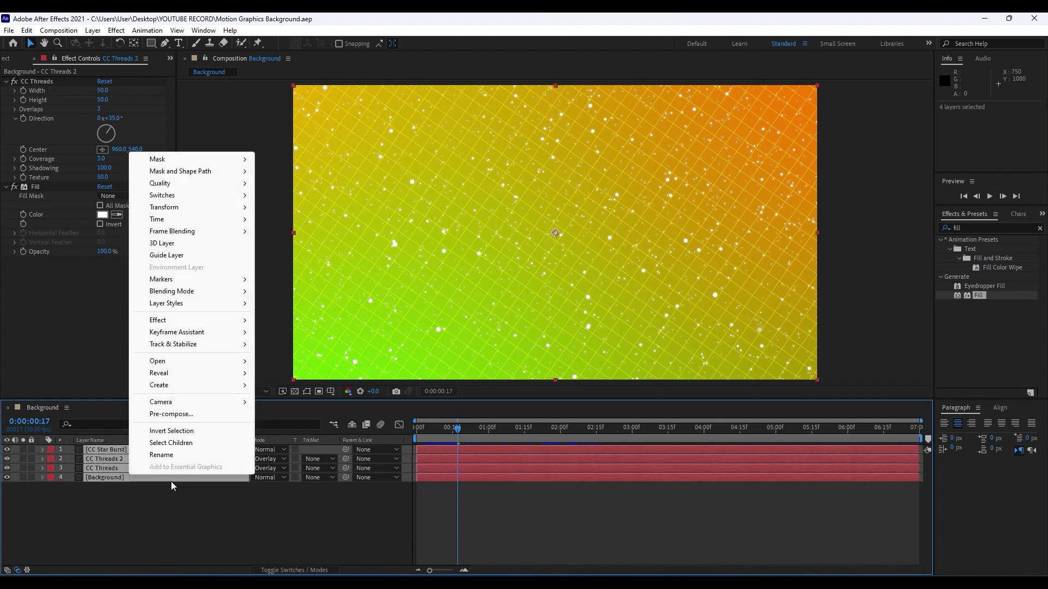
{"action": "left_click", "coordinate": [196, 415]}
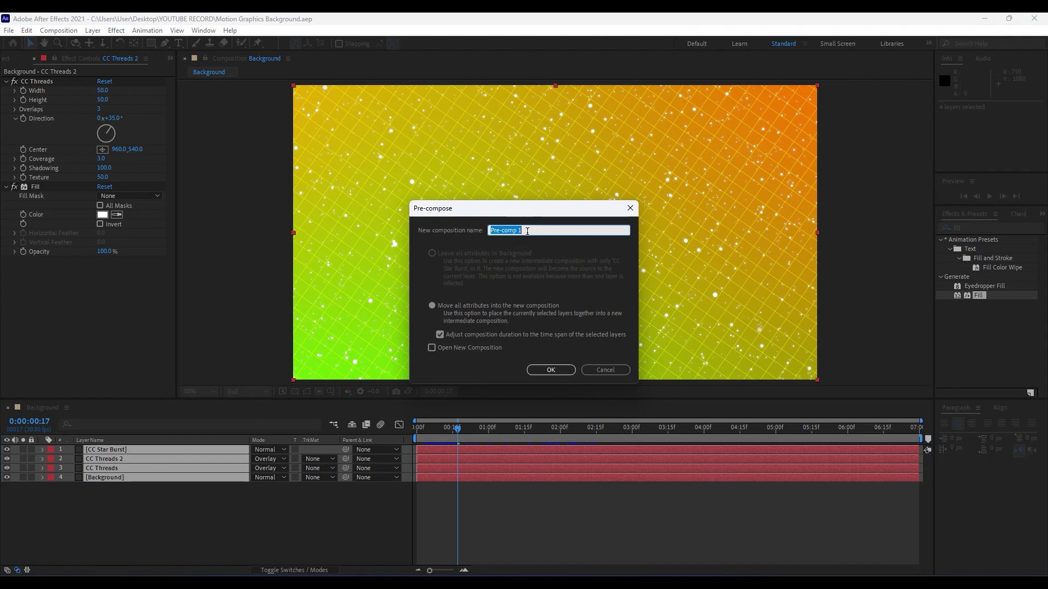
{"action": "type", "text": "1"}
{"action": "left_click", "coordinate": [488, 282]}
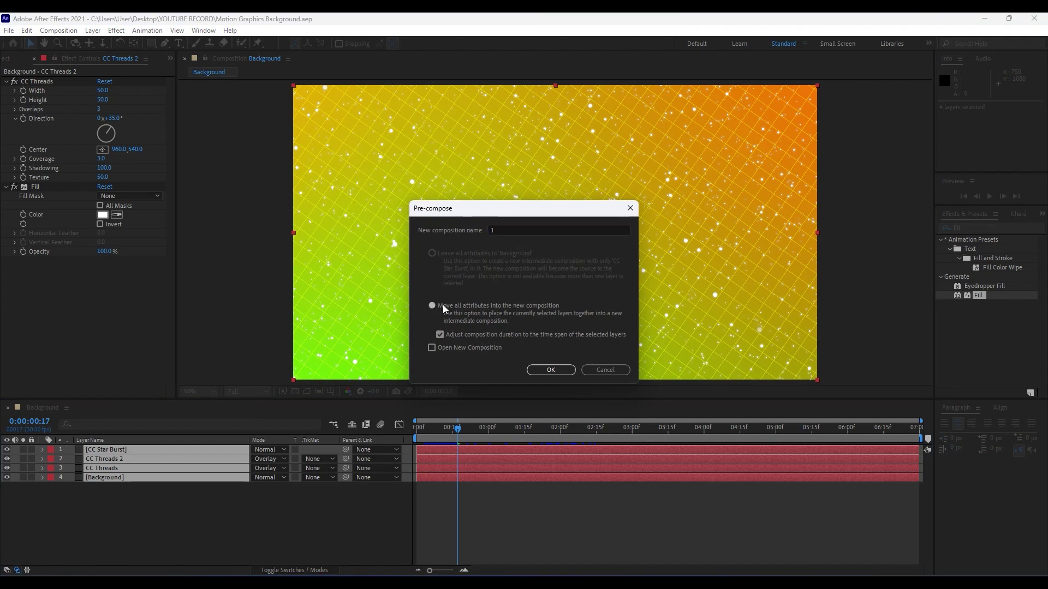
{"action": "left_click", "coordinate": [546, 370]}
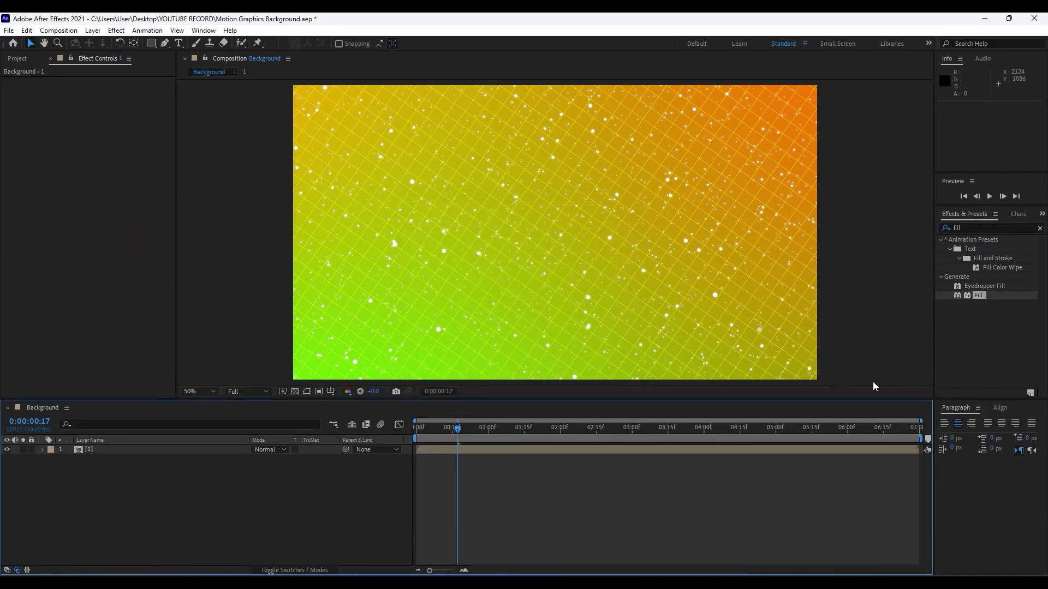
- Find the CC Glue Gun effect, apply it to the pre-composed layer 1, and set its Stroke Width to 120
{"action": "double_click", "coordinate": [966, 228]}
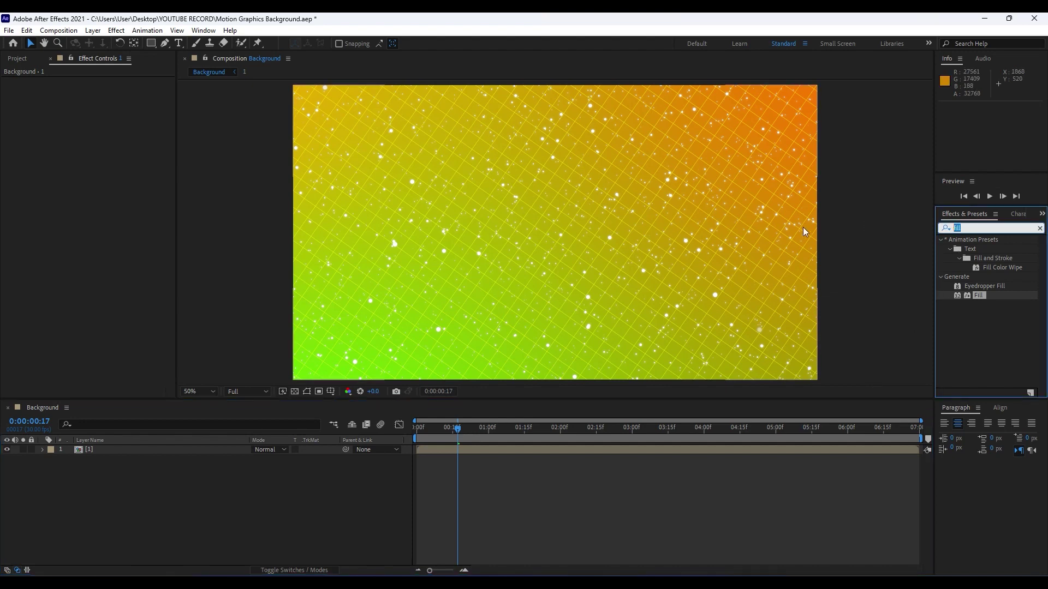
{"action": "type", "text": "cc glue"}
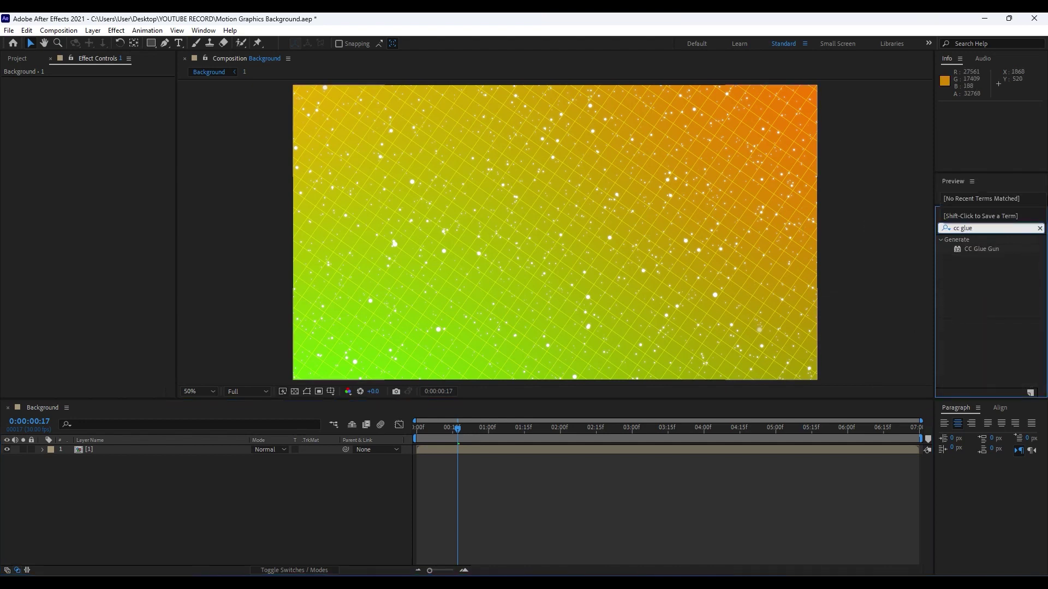
{"action": "left_click_drag", "start_coordinate": [982, 250], "coordinate": [96, 450]}
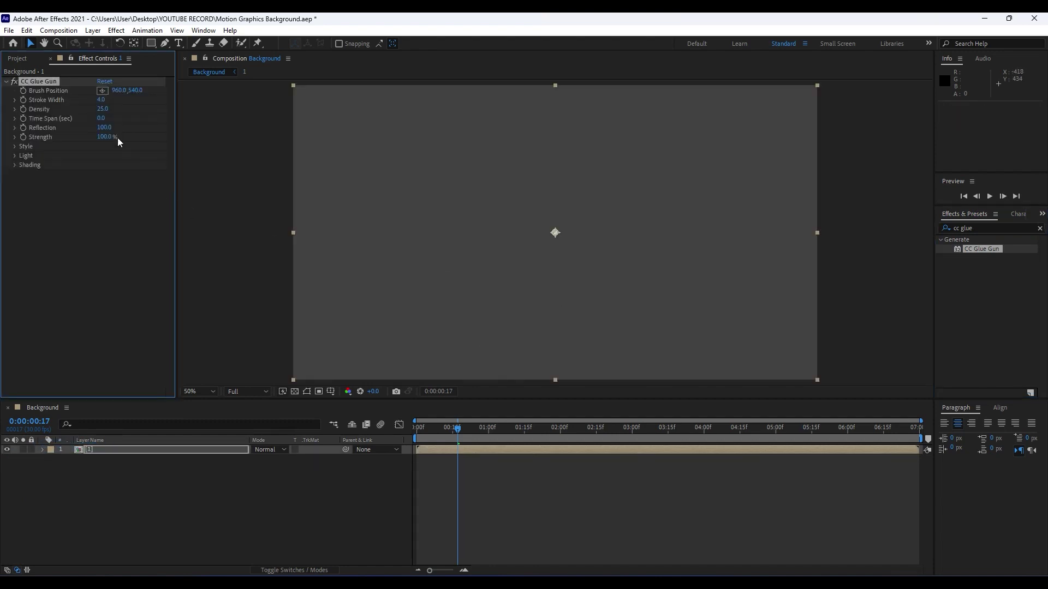
{"action": "left_click", "coordinate": [100, 101]}
{"action": "type", "text": "120"}
{"action": "left_click", "coordinate": [91, 256]}
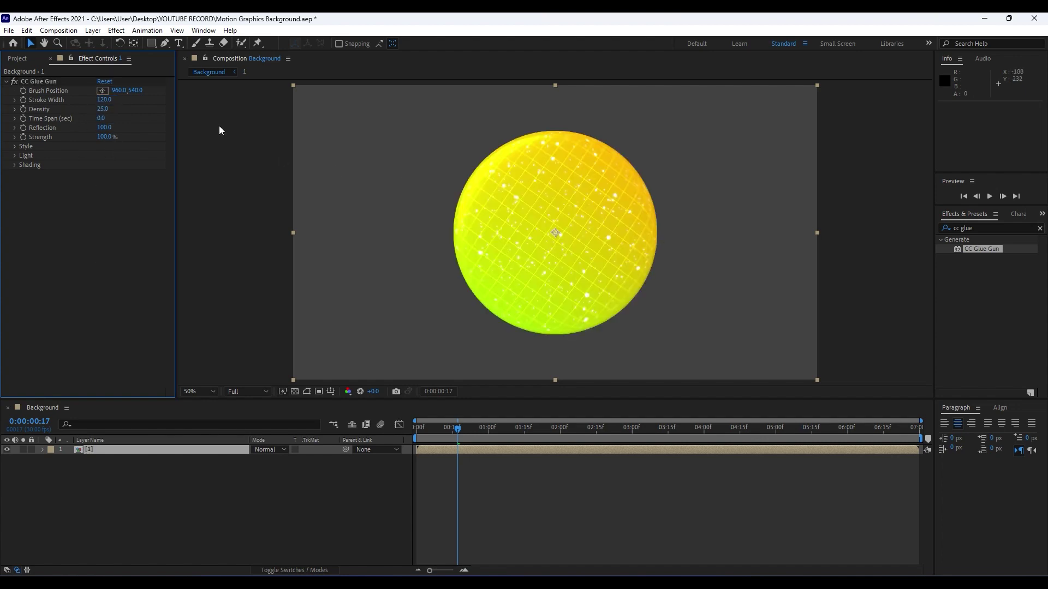
- Set the CC Glue Gun effect's Reflection to 35 and its Light Intensity to 50
{"action": "left_click", "coordinate": [109, 129]}
{"action": "type", "text": "35"}
{"action": "key", "text": "Return"}
{"action": "left_click", "coordinate": [15, 156]}
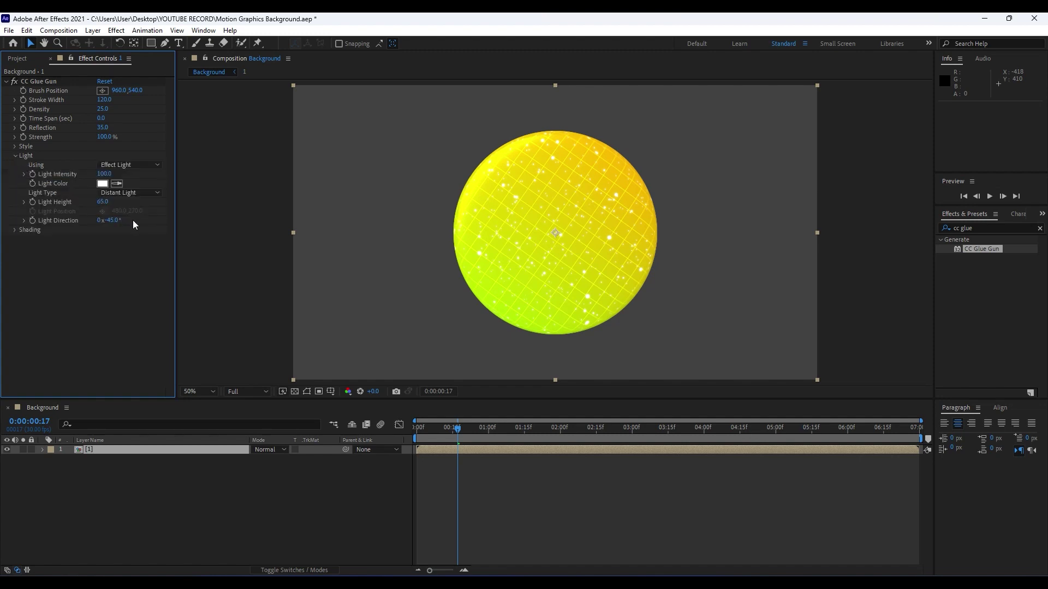
{"action": "left_click", "coordinate": [107, 173]}
{"action": "type", "text": "50"}
{"action": "left_click", "coordinate": [104, 260]}
{"action": "left_click", "coordinate": [106, 473]}
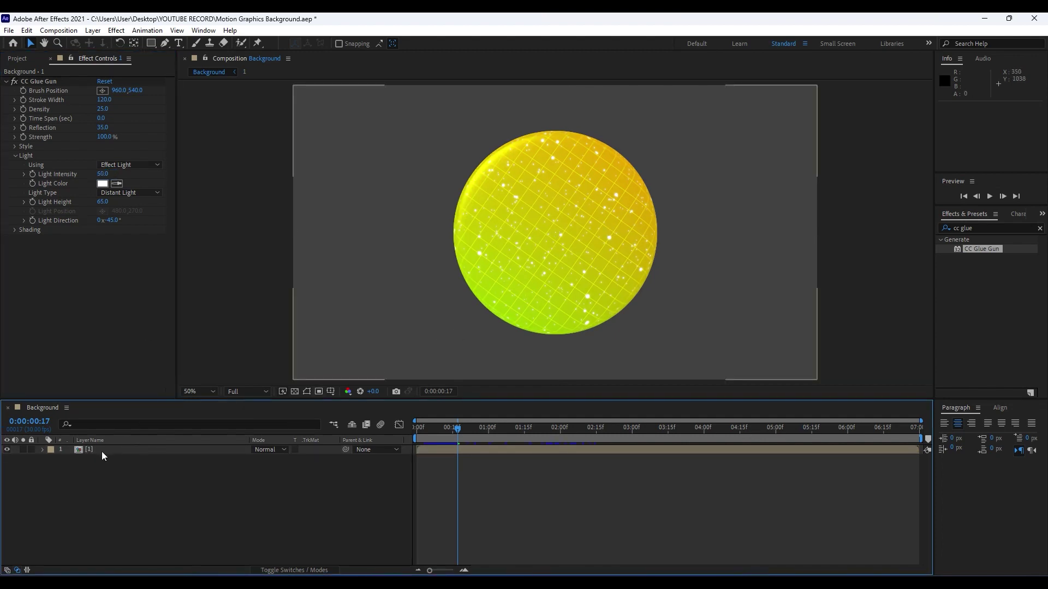
- In composition 1, move Point 2 of the Background layer's 4-Color Gradient inside the frame to about 1584, 224
{"action": "double_click", "coordinate": [102, 451]}
{"action": "left_click", "coordinate": [116, 480]}
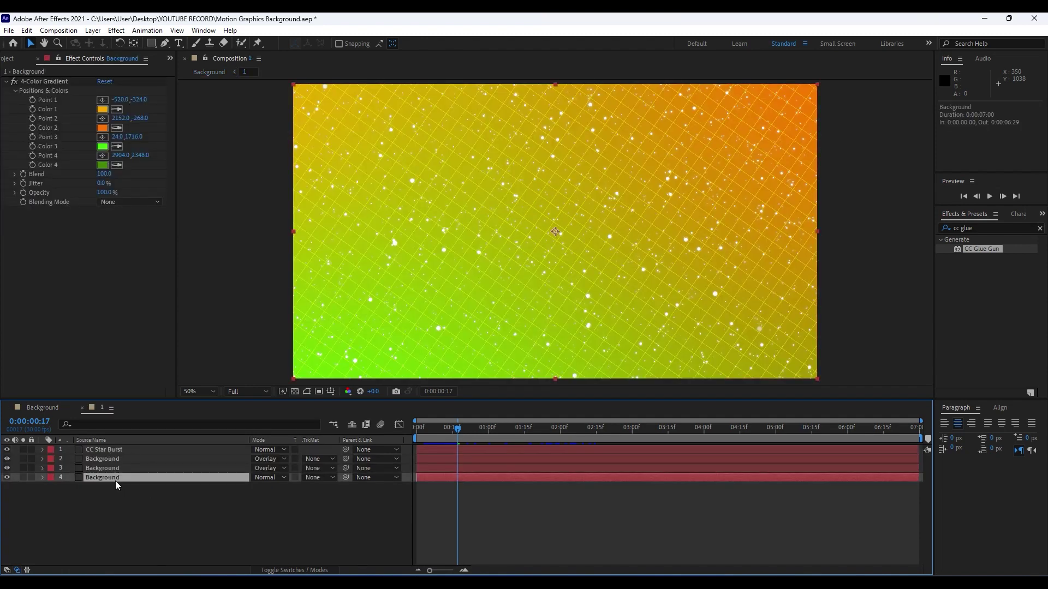
{"action": "left_click", "coordinate": [52, 80]}
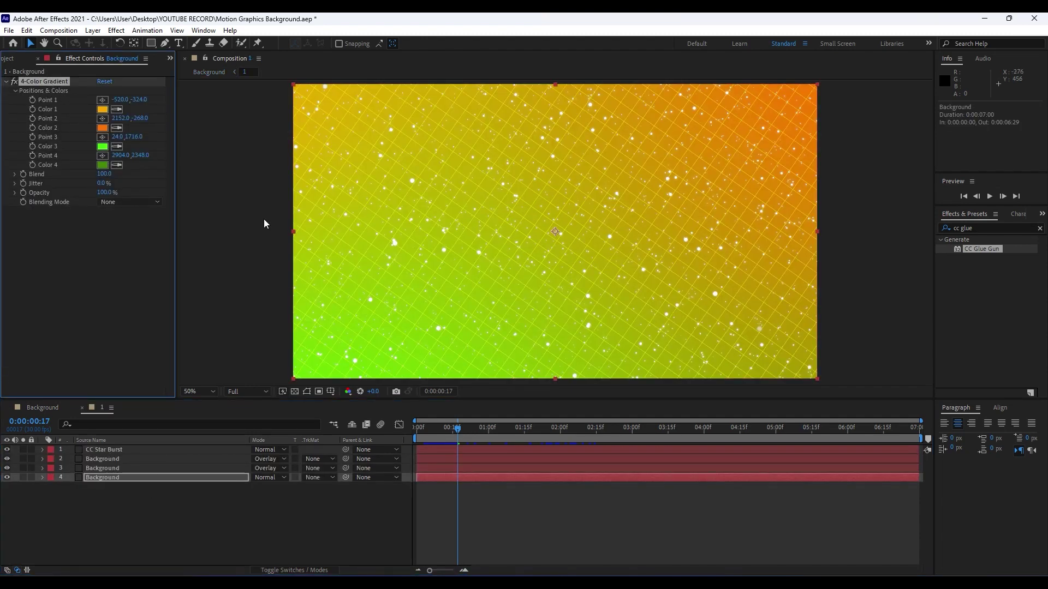
{"action": "key", "text": "comma"}
{"action": "left_click_drag", "start_coordinate": [717, 121], "coordinate": [640, 188]}
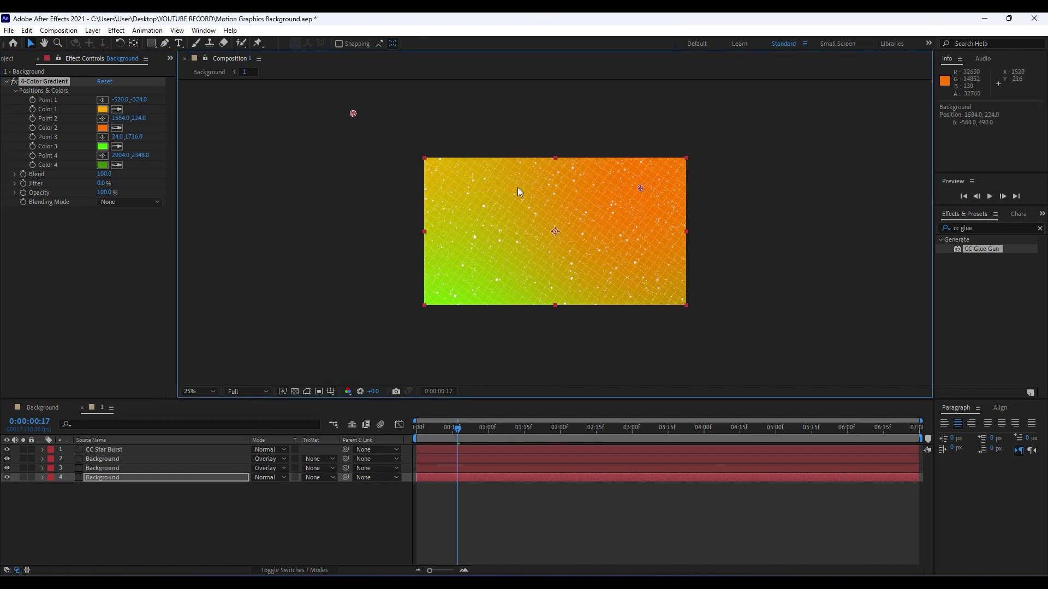
- Change the gradient's Color 2 to a darker, redder orange and return to the Background composition
{"action": "left_click", "coordinate": [102, 128]}
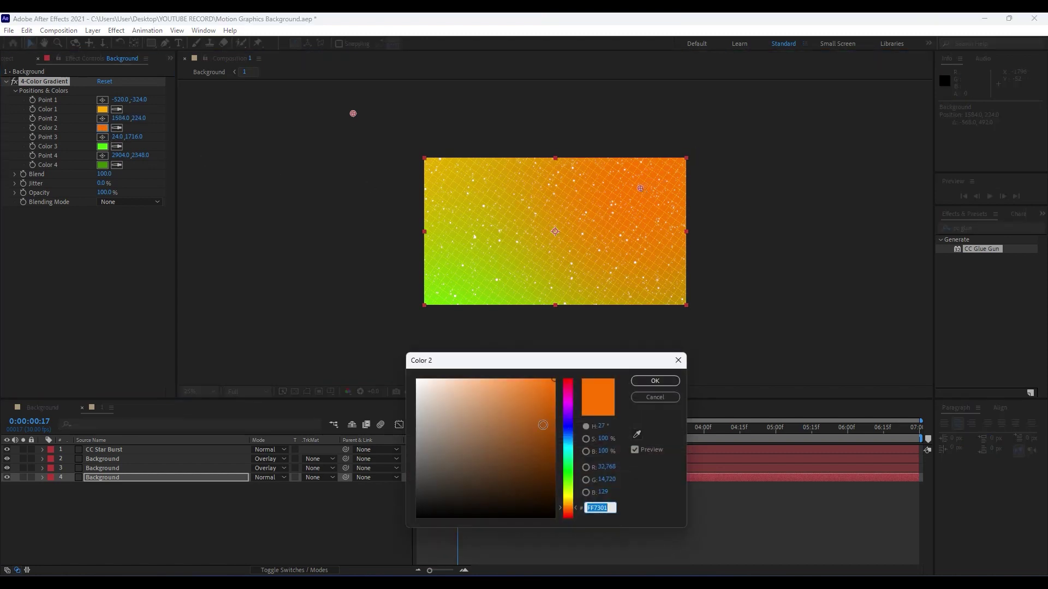
{"action": "left_click_drag", "start_coordinate": [543, 425], "coordinate": [554, 399]}
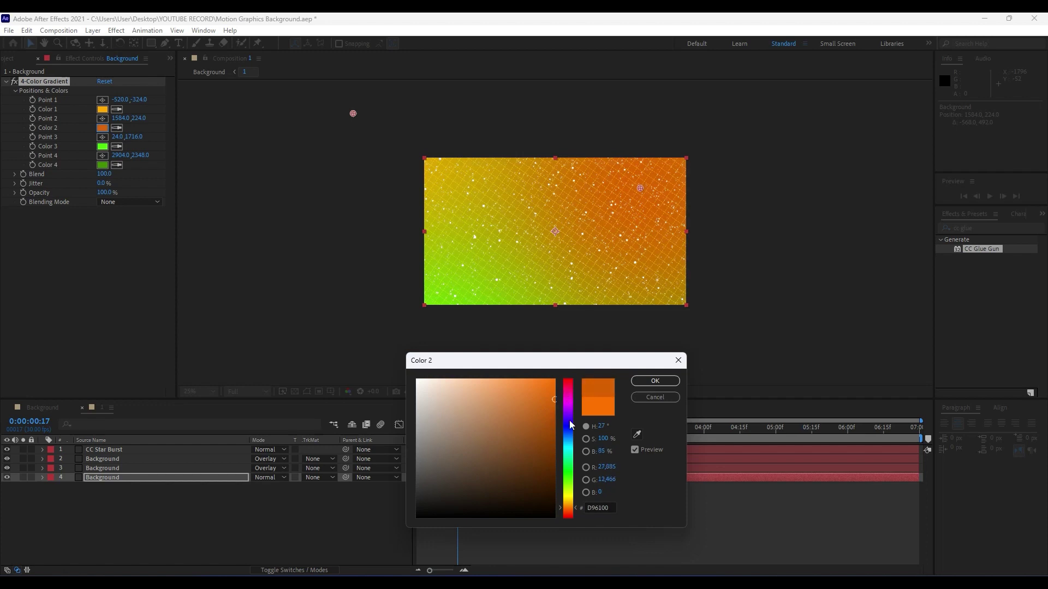
{"action": "left_click_drag", "start_coordinate": [570, 498], "coordinate": [568, 508]}
{"action": "left_click", "coordinate": [654, 380]}
{"action": "left_click", "coordinate": [44, 407]}
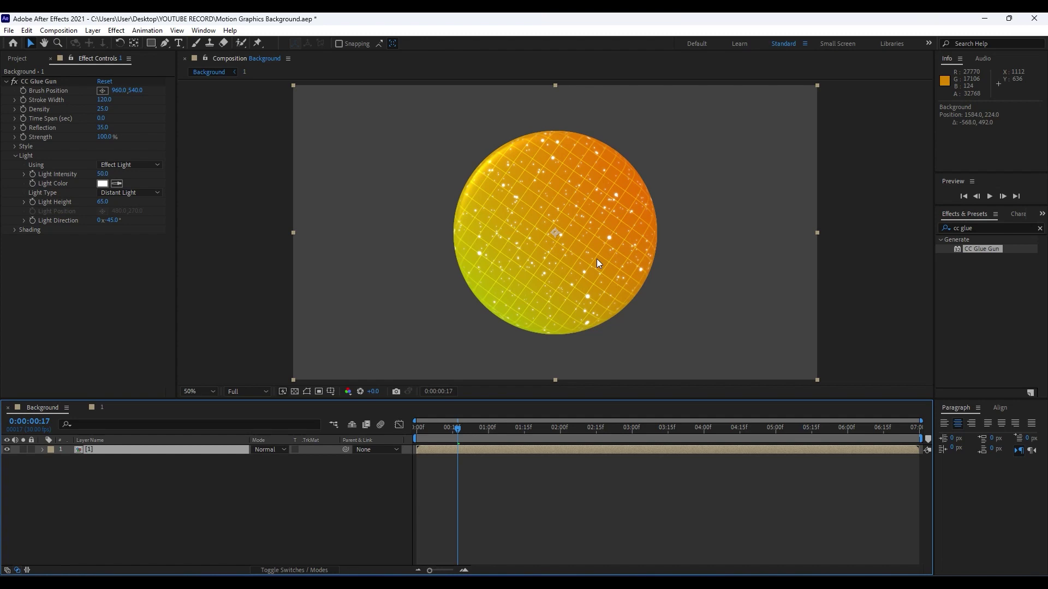
- Add the expression wiggle(1,50) to the Position of layer 1 and preview the circle's motion
{"action": "left_click", "coordinate": [124, 467]}
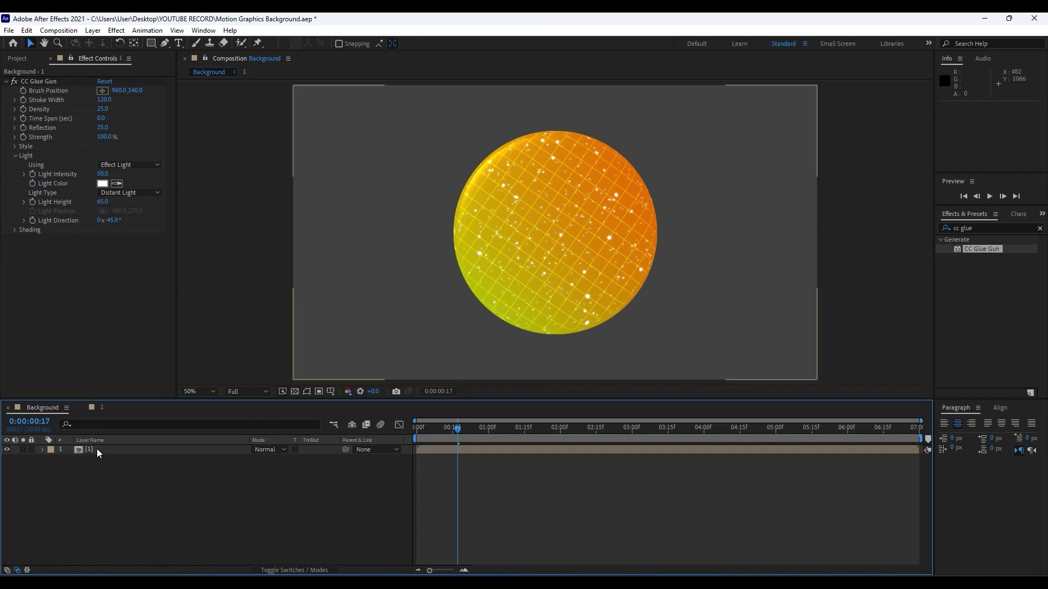
{"action": "left_click", "coordinate": [96, 448]}
{"action": "key", "text": "p"}
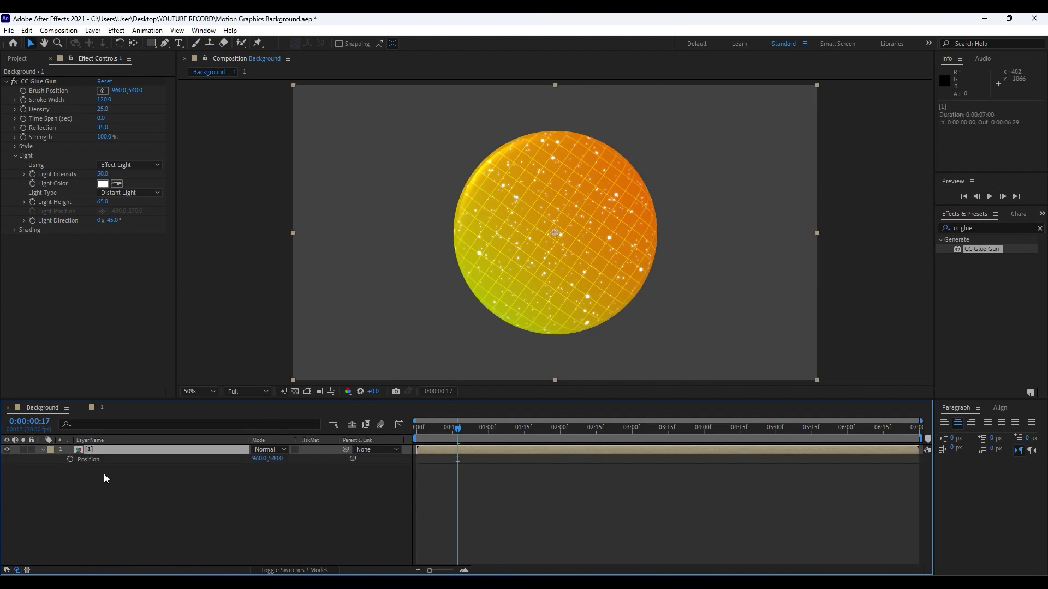
{"action": "left_click", "coordinate": [70, 460], "text": "alt"}
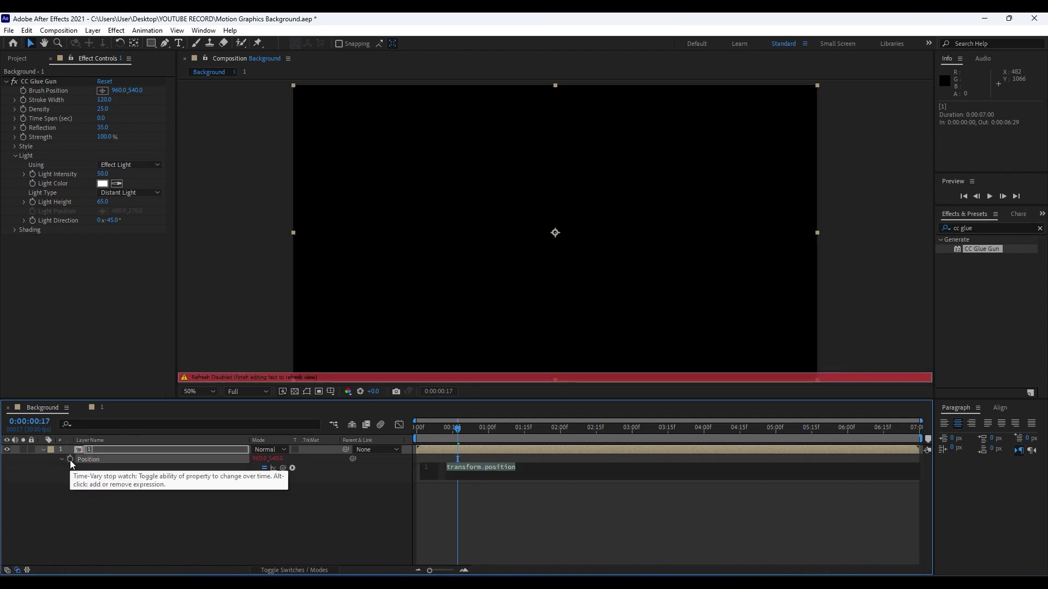
{"action": "type", "text": "wiggle"}
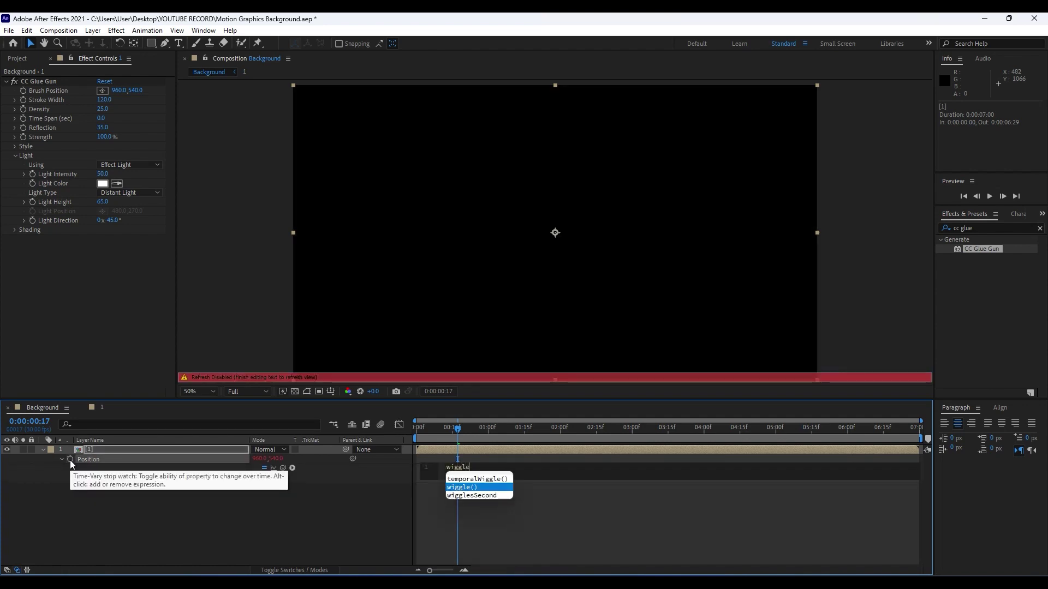
{"action": "key", "text": "Return"}
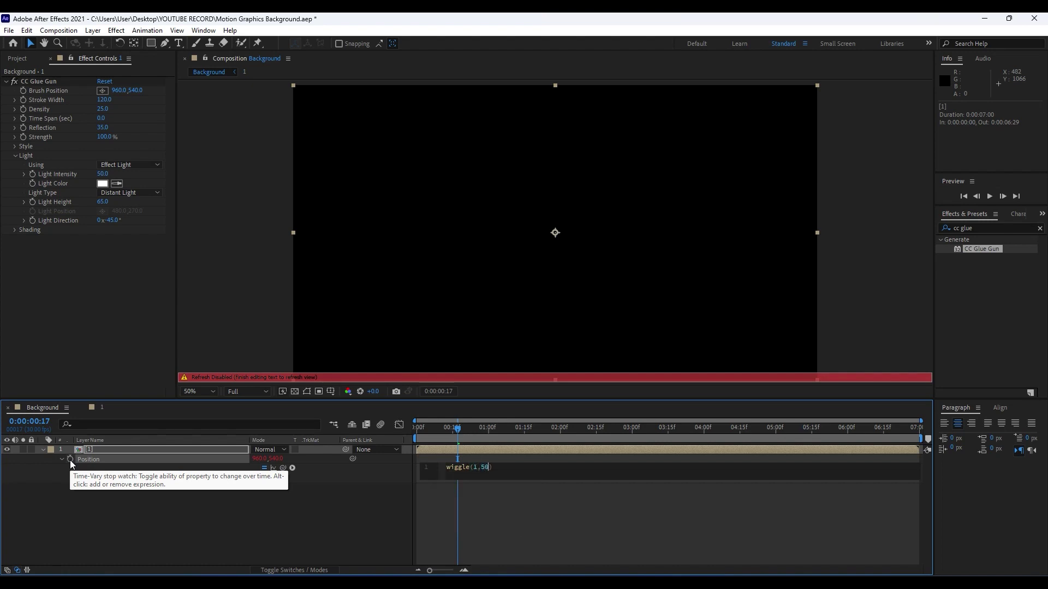
{"action": "type", "text": "1,50"}
{"action": "left_click", "coordinate": [191, 525]}
{"action": "key", "text": "space"}
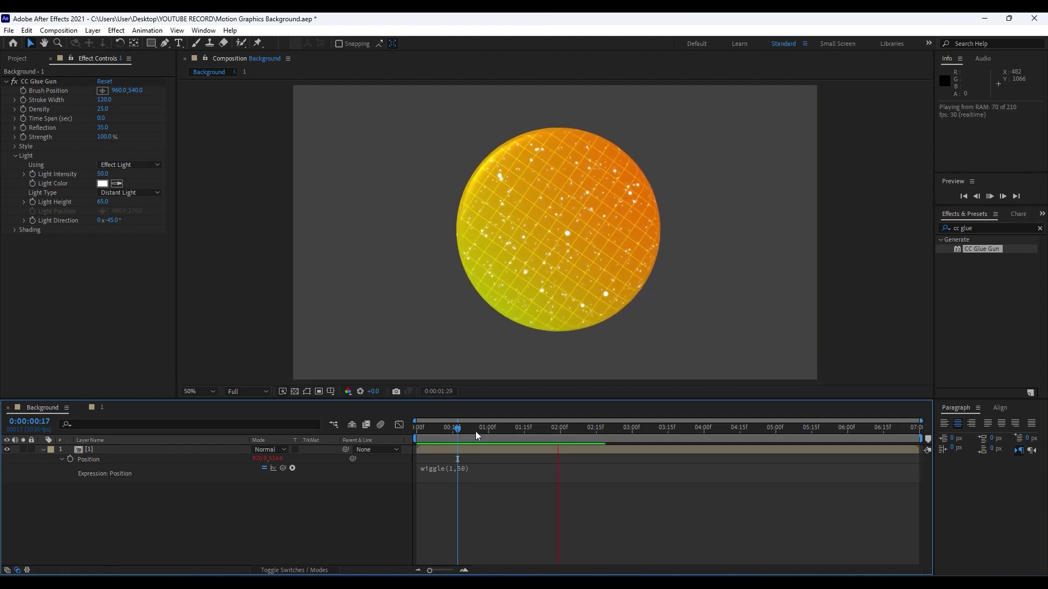
{"action": "key", "text": "space"}
- Move the circle to the upper-left corner of the frame so that it is partly cut off
{"action": "key", "text": "comma"}
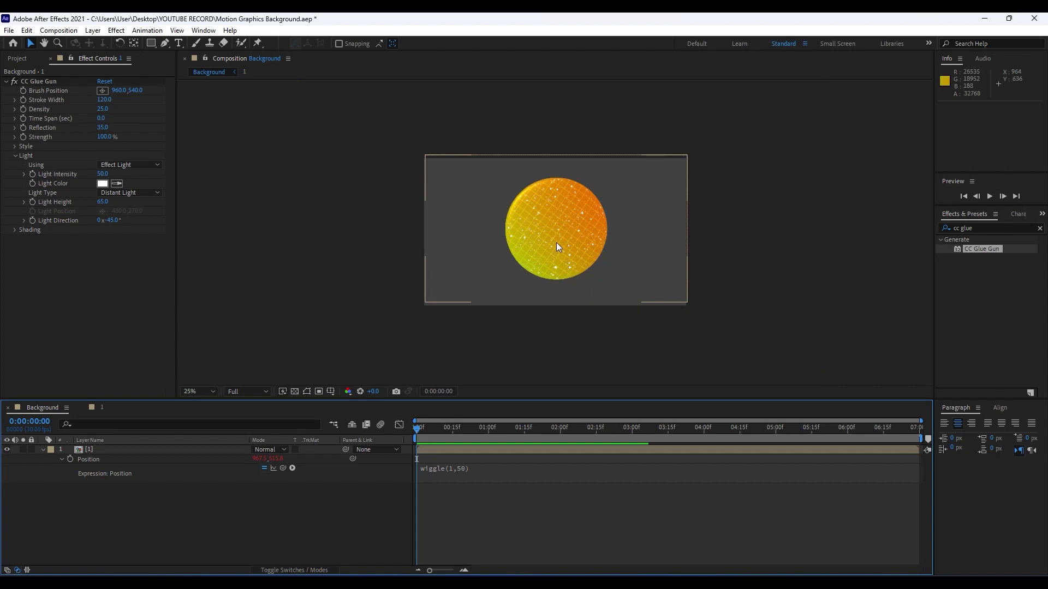
{"action": "left_click_drag", "start_coordinate": [564, 235], "coordinate": [474, 196]}
{"action": "left_click", "coordinate": [167, 494]}
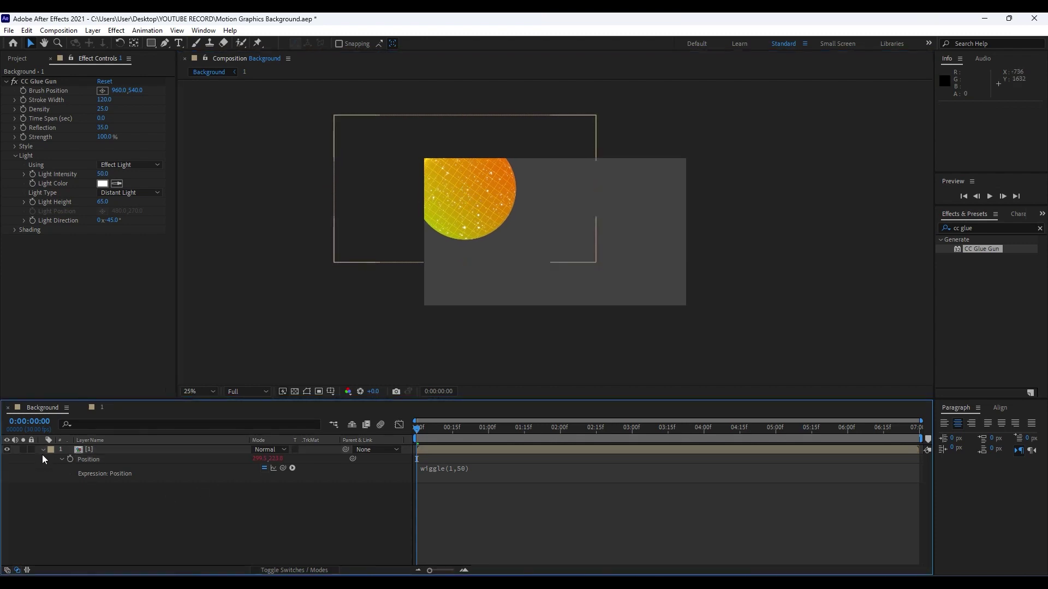
- Duplicate the circle layer and place the copy to the right of the original, slightly overlapping it
{"action": "left_click", "coordinate": [89, 449]}
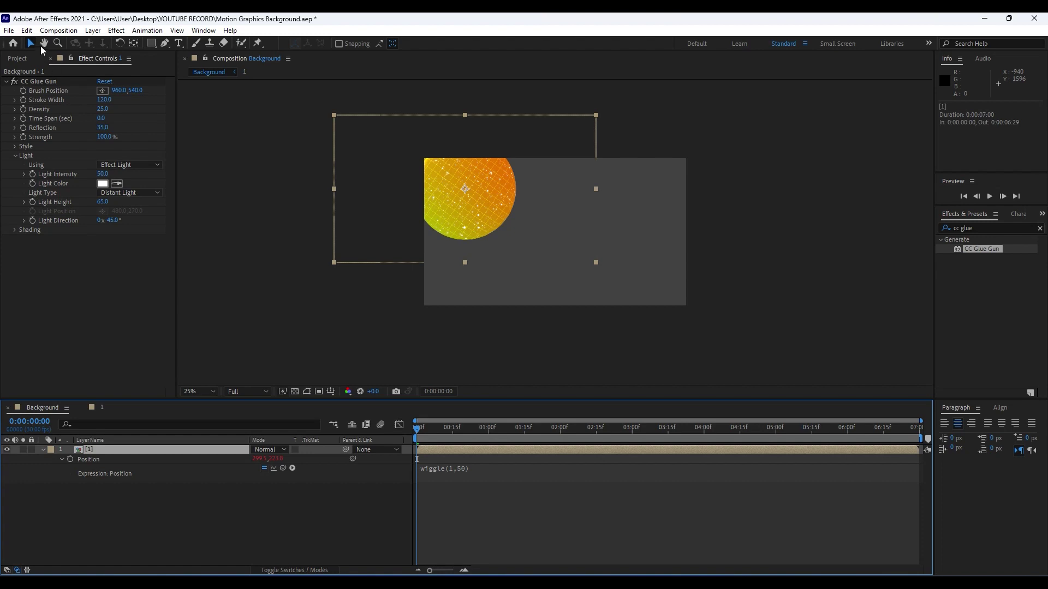
{"action": "left_click", "coordinate": [26, 30]}
{"action": "left_click", "coordinate": [87, 173]}
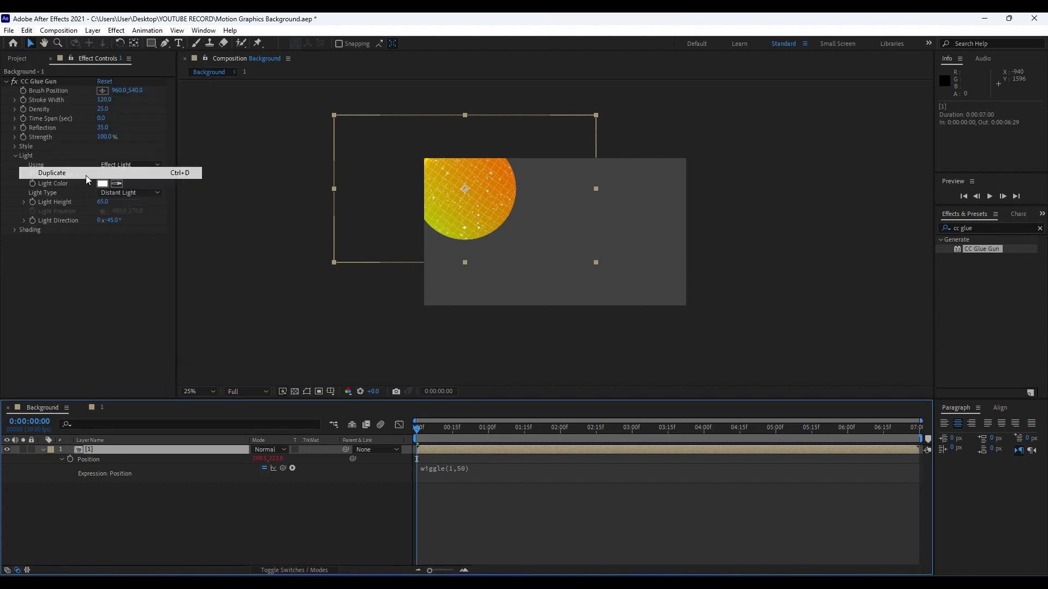
{"action": "left_click_drag", "start_coordinate": [480, 202], "coordinate": [564, 202]}
{"action": "left_click", "coordinate": [119, 447]}
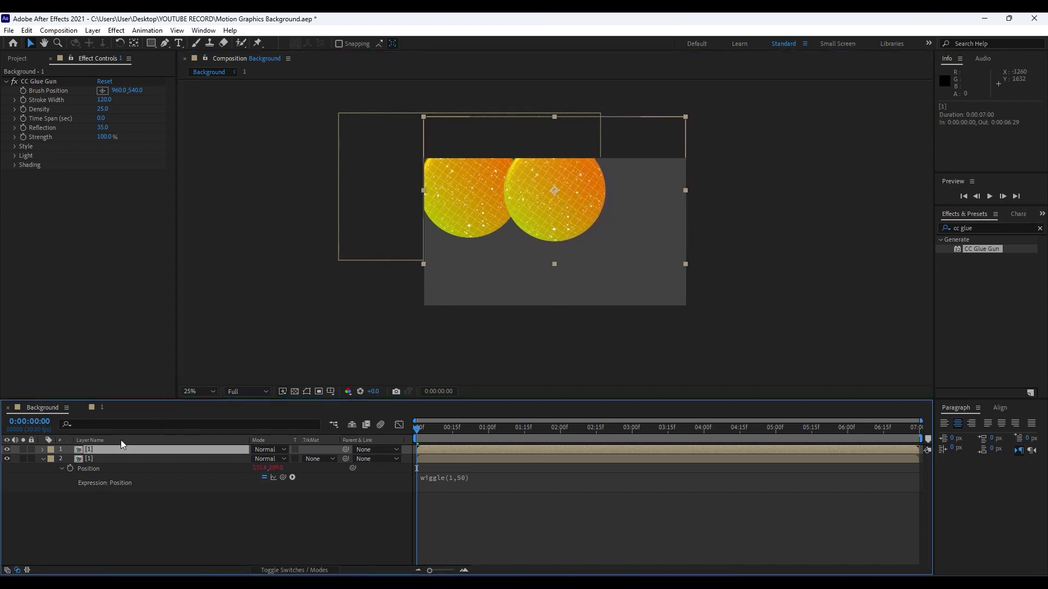
- Rename the duplicated circle layer at the top of the stack as 2
{"action": "key", "text": "Return"}
{"action": "type", "text": "2"}
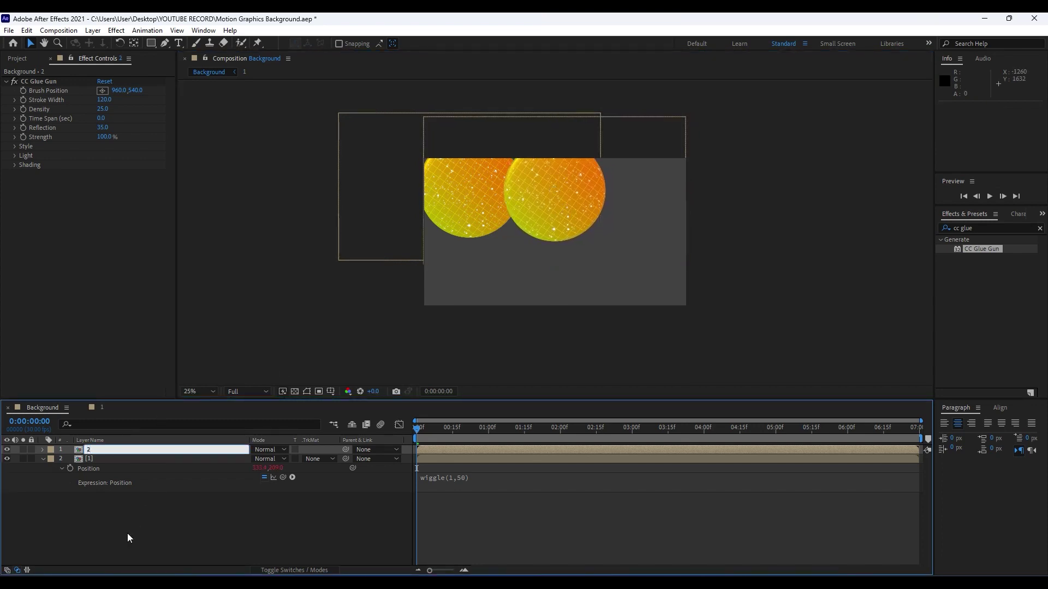
{"action": "left_click", "coordinate": [94, 451]}
- Duplicate the circle as layers 3 to 6 and arrange all six circles in two rows of three that fill the frame
{"action": "left_click", "coordinate": [549, 215]}
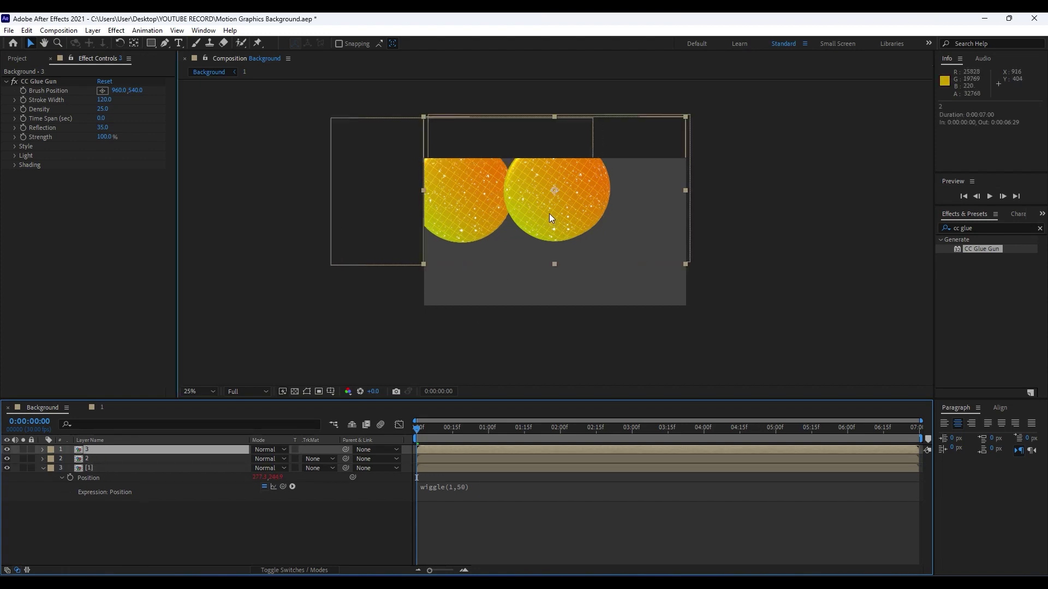
{"action": "key", "text": "ctrl+d"}
{"action": "left_click_drag", "start_coordinate": [549, 214], "coordinate": [671, 275]}
{"action": "key", "text": "ctrl+d"}
{"action": "key", "text": "ctrl+d"}
{"action": "key", "text": "ctrl+d"}
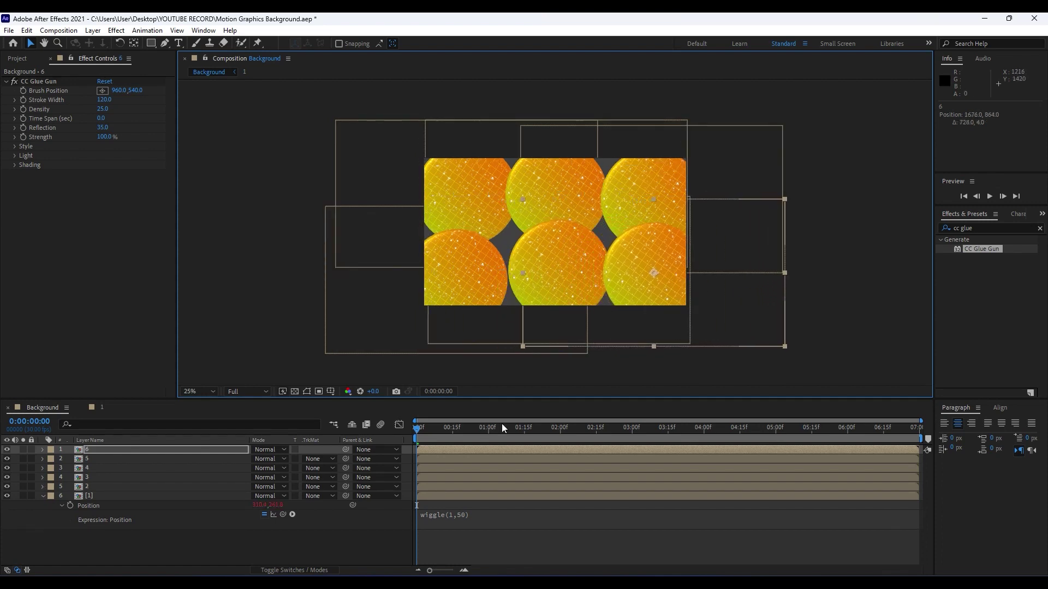
- Preview the wiggling motion of all six circles and collapse the bottom layer's Position property
{"action": "left_click", "coordinate": [329, 543]}
{"action": "key", "text": "space"}
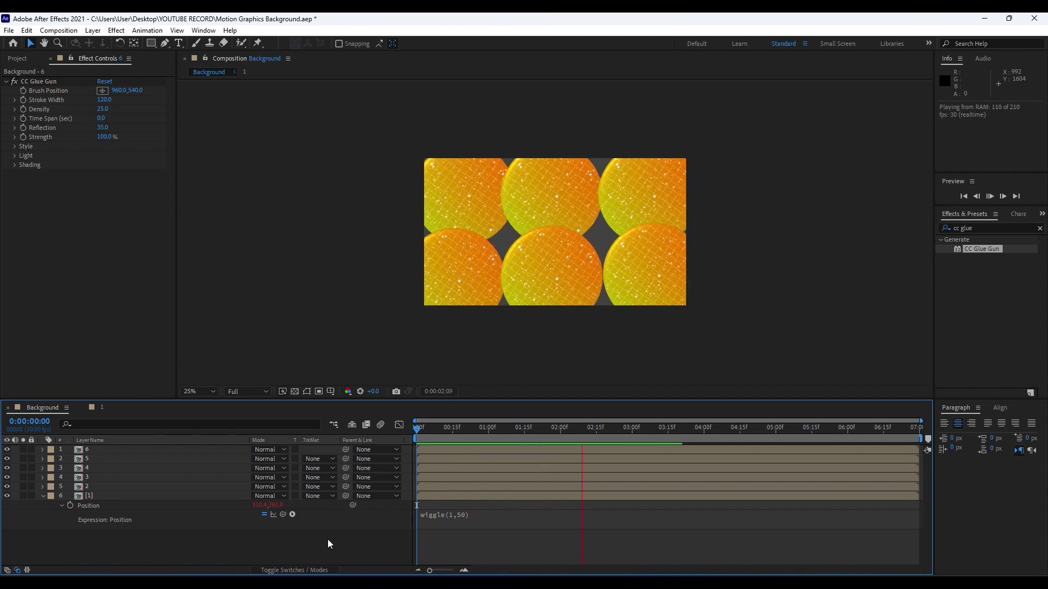
{"action": "key", "text": "space"}
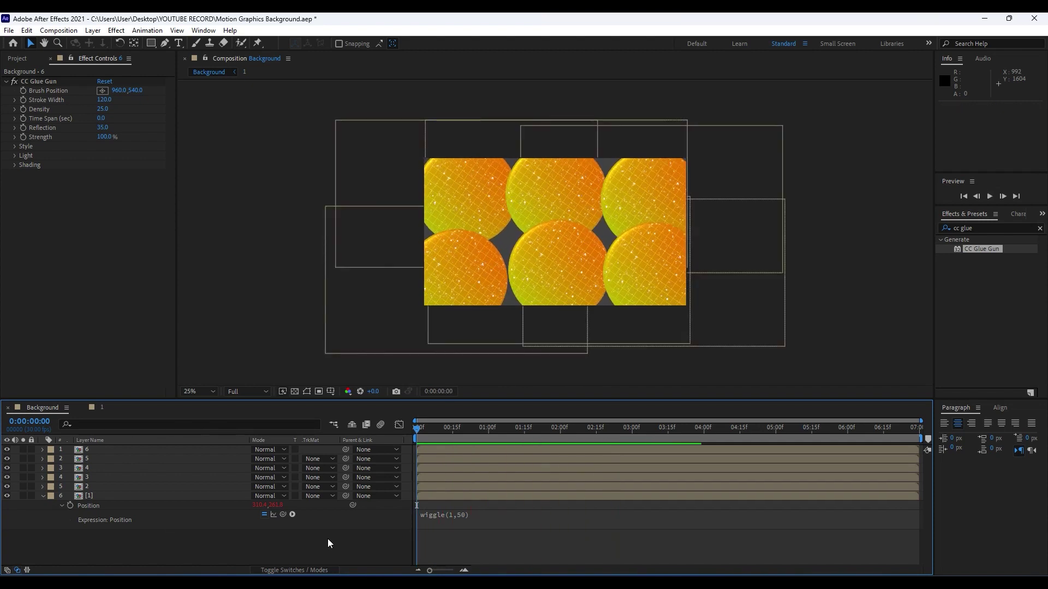
{"action": "left_click", "coordinate": [42, 495]}
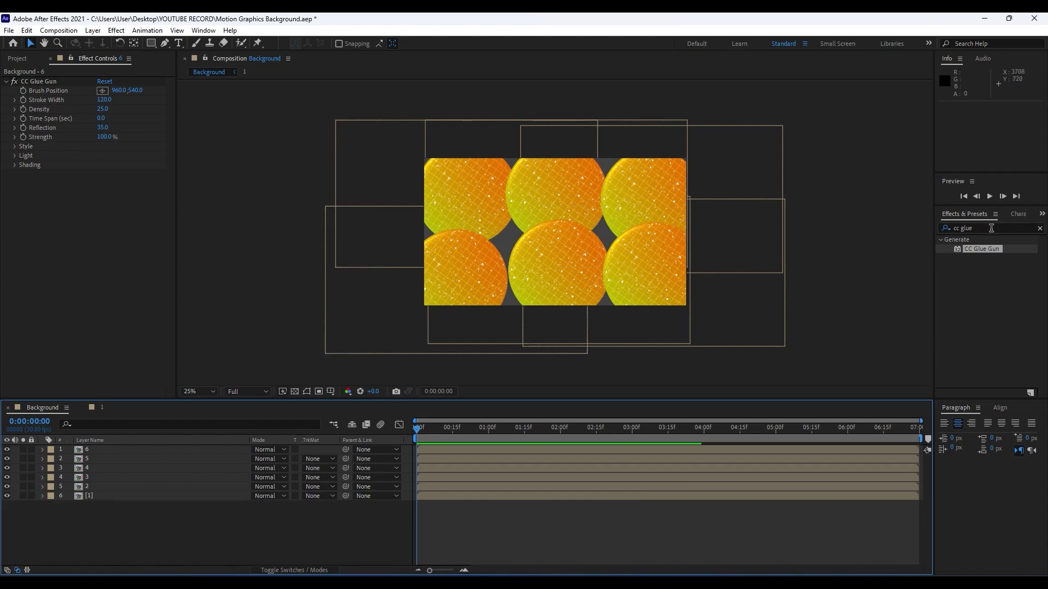
- Apply the Drop Shadow effect to all six circle layers with a Softness of 30
{"action": "left_click", "coordinate": [954, 228]}
{"action": "type", "text": "drop s"}
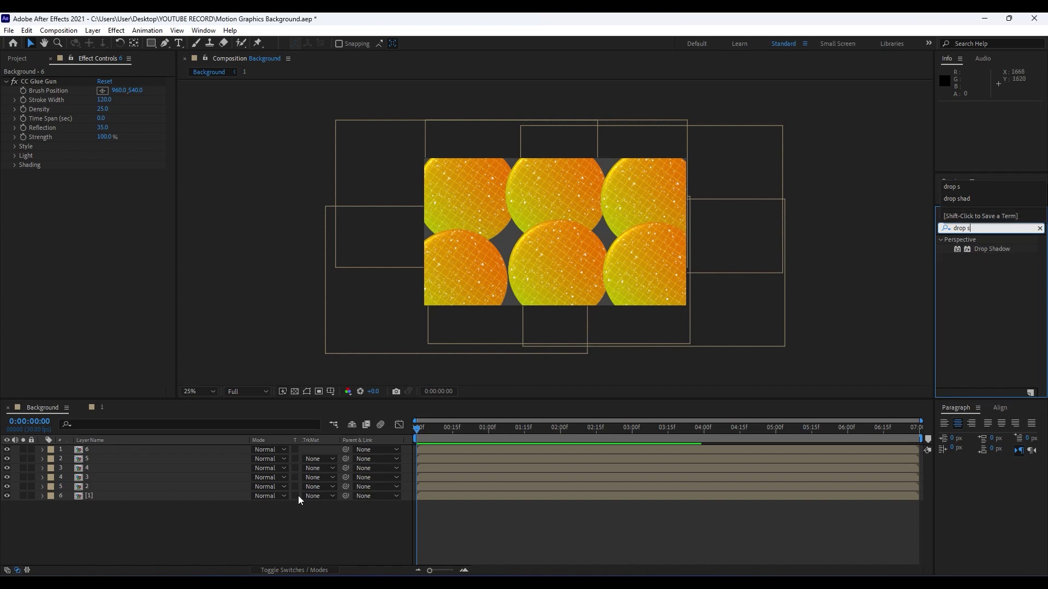
{"action": "left_click_drag", "start_coordinate": [98, 529], "coordinate": [74, 418]}
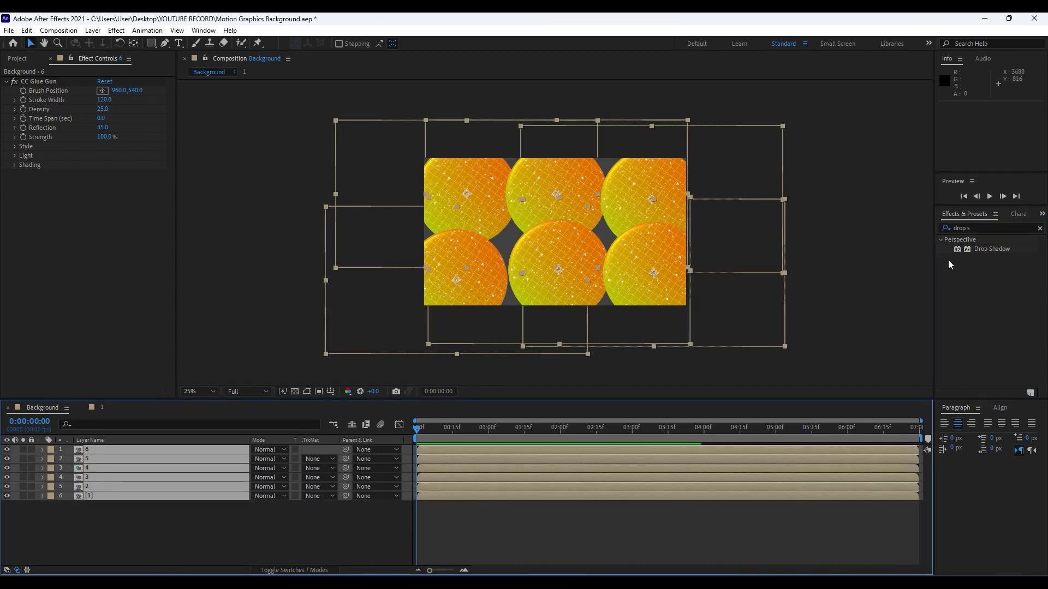
{"action": "double_click", "coordinate": [989, 249]}
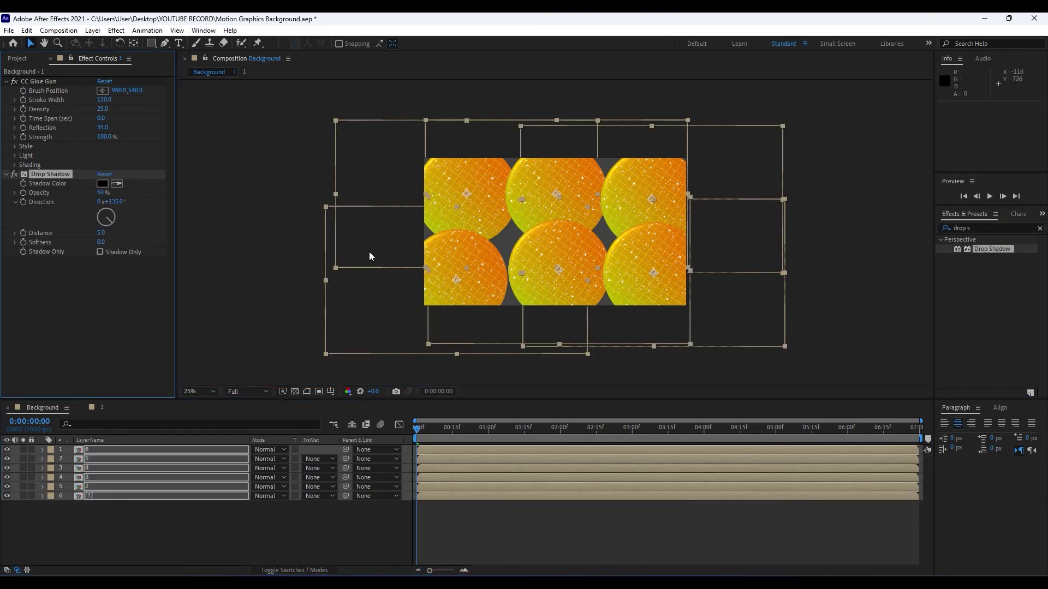
{"action": "left_click", "coordinate": [102, 241]}
{"action": "type", "text": "30"}
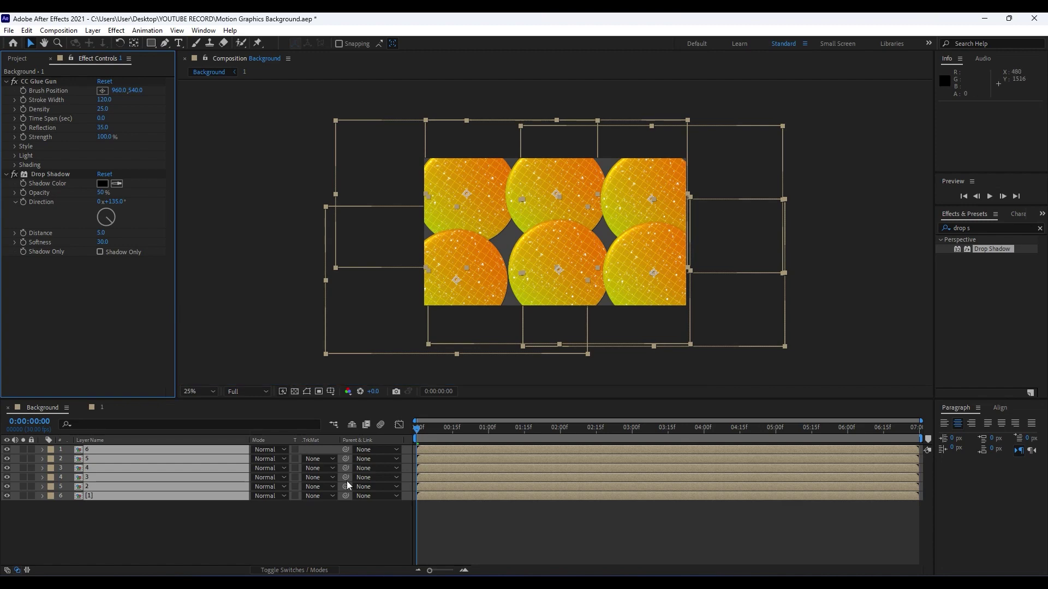
- Examine the circles' drop shadows at 50% magnification, preview the animation and move the current time to 0:00:02:03
{"action": "left_click", "coordinate": [189, 519]}
{"action": "left_click", "coordinate": [101, 487]}
{"action": "key", "text": "period"}
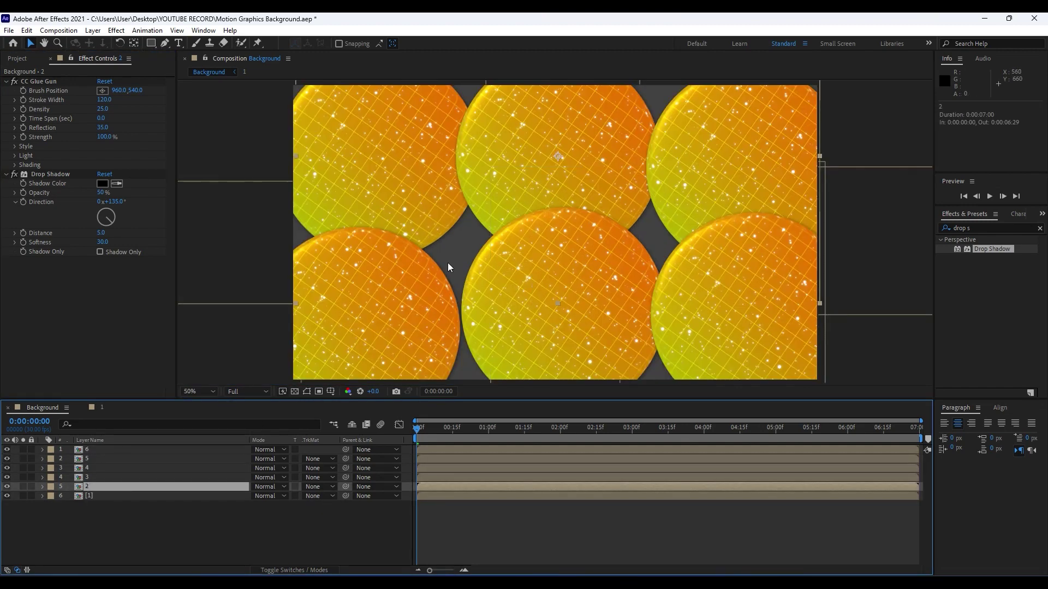
{"action": "left_click", "coordinate": [350, 525]}
{"action": "key", "text": "space"}
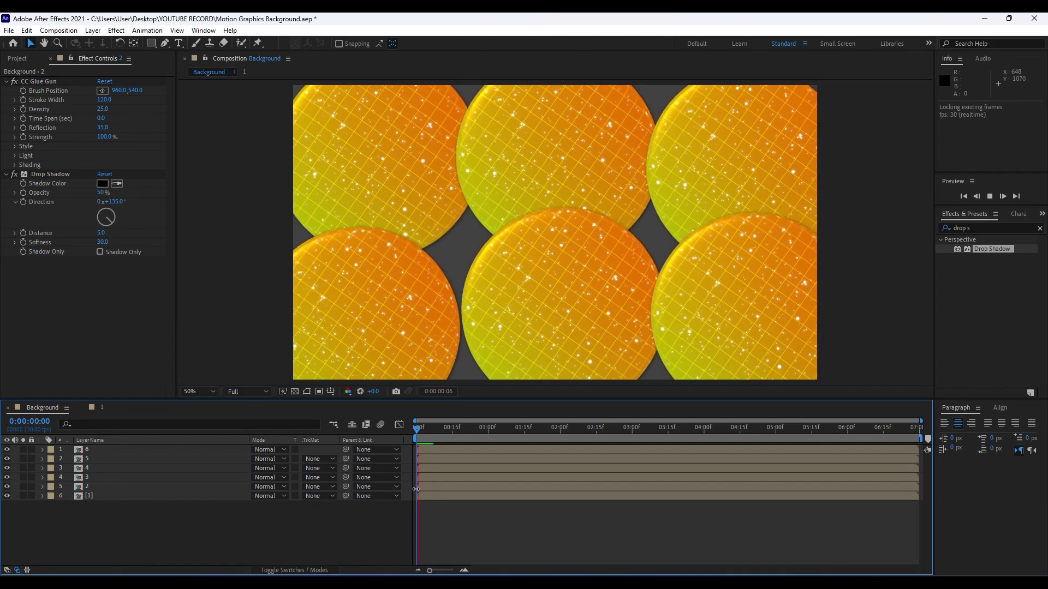
{"action": "left_click_drag", "start_coordinate": [418, 428], "coordinate": [567, 434]}
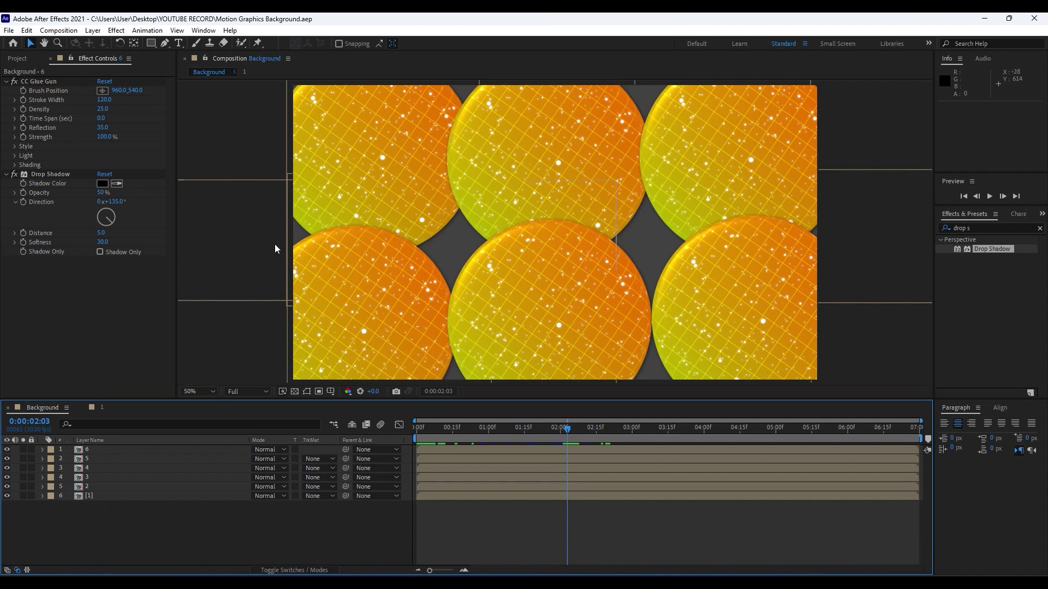
- Create a text layer reading BACKGROUND over the circles in white Montserrat Black
{"action": "left_click", "coordinate": [177, 43]}
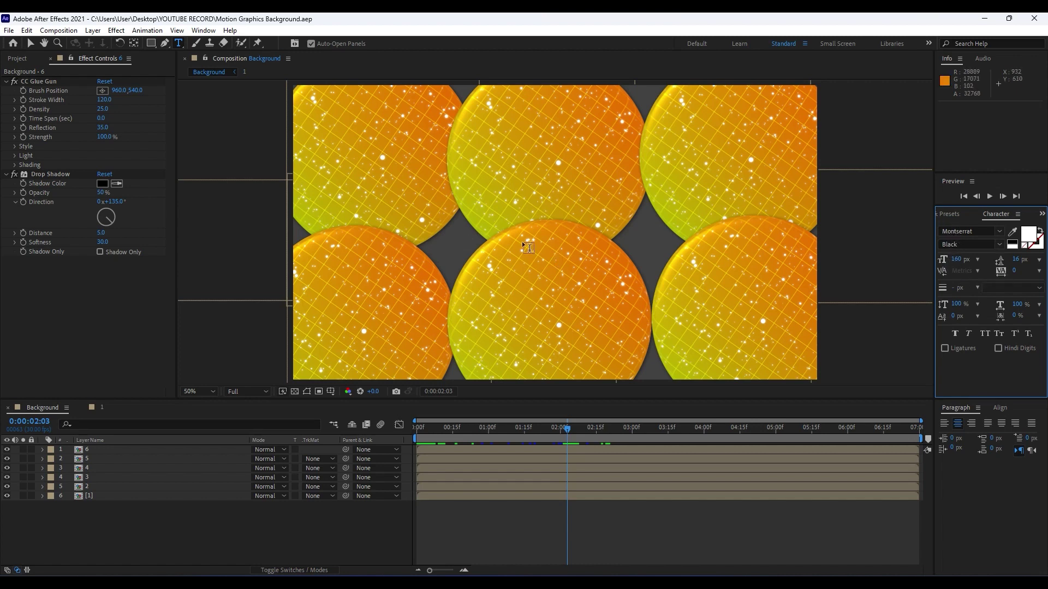
{"action": "left_click", "coordinate": [473, 240]}
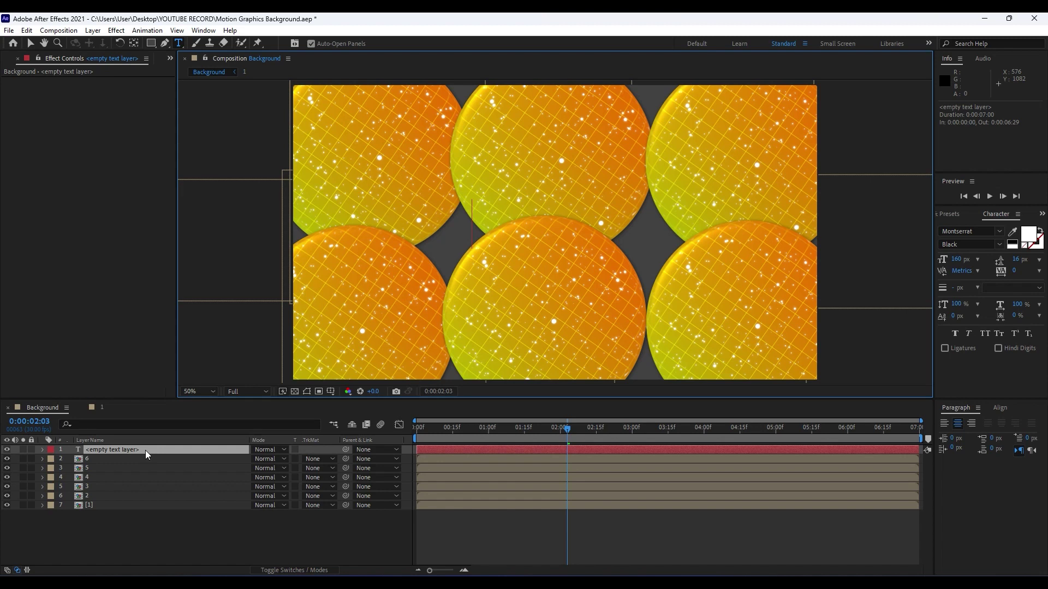
{"action": "type", "text": "BA"}
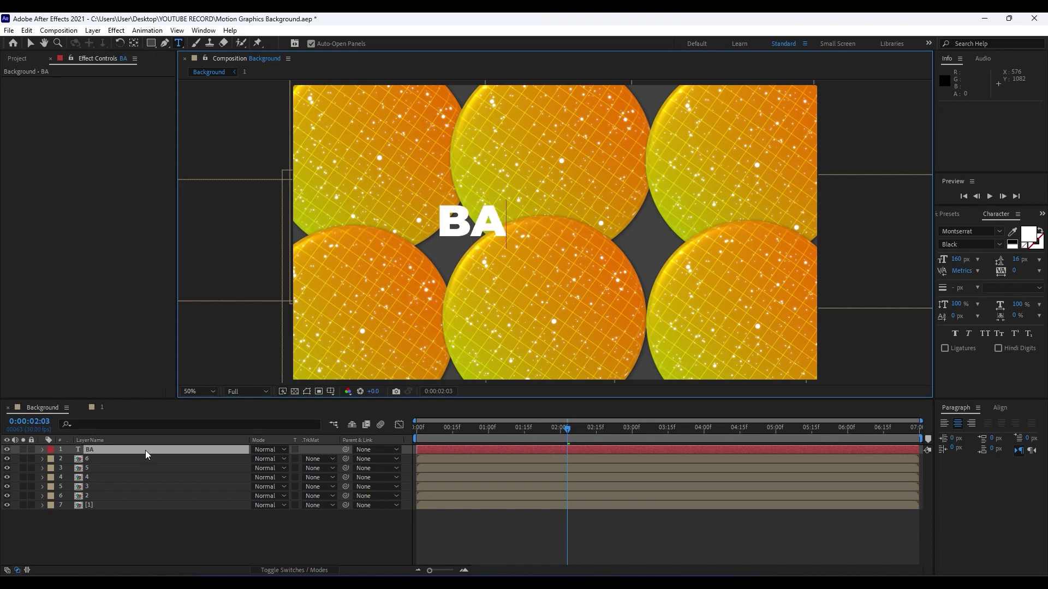
{"action": "type", "text": "CKGROUND"}
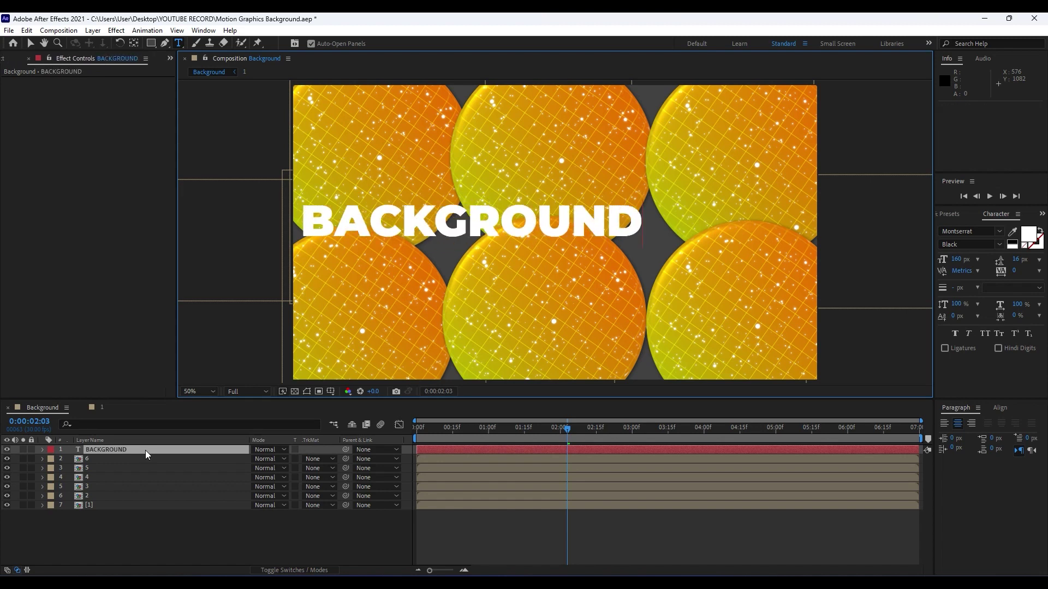
- Center the BACKGROUND text horizontally and vertically in the composition
{"action": "left_click", "coordinate": [145, 450]}
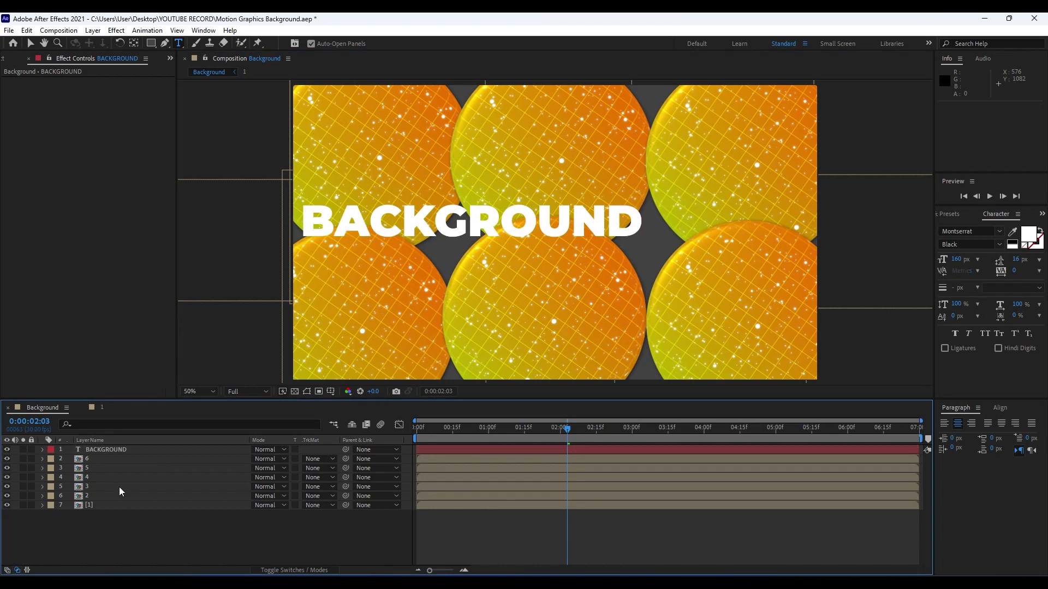
{"action": "left_click", "coordinate": [1000, 407]}
{"action": "left_click", "coordinate": [964, 435]}
{"action": "left_click", "coordinate": [1018, 434]}
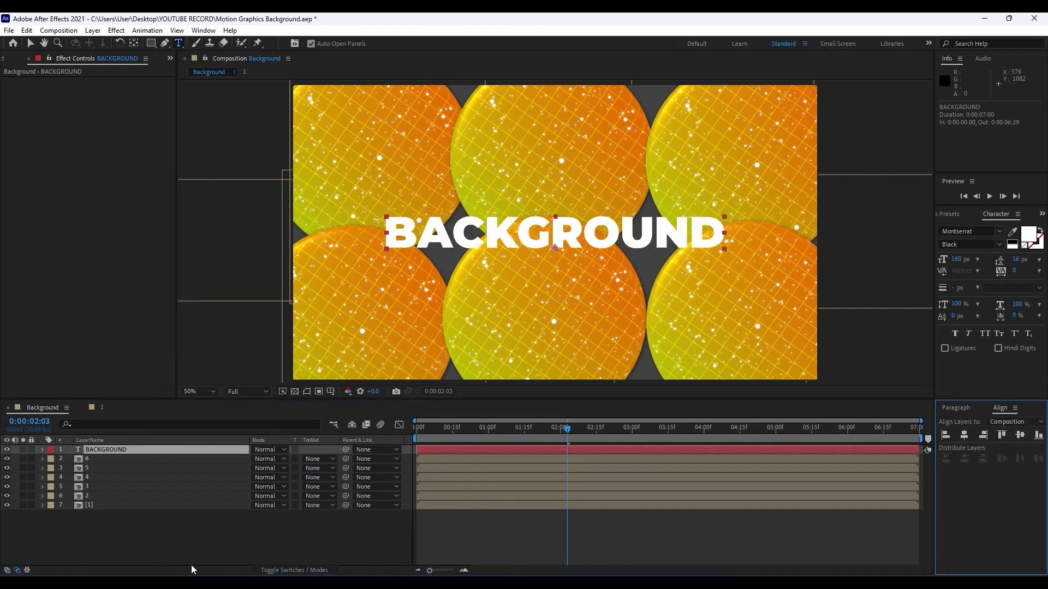
{"action": "left_click", "coordinate": [153, 529]}
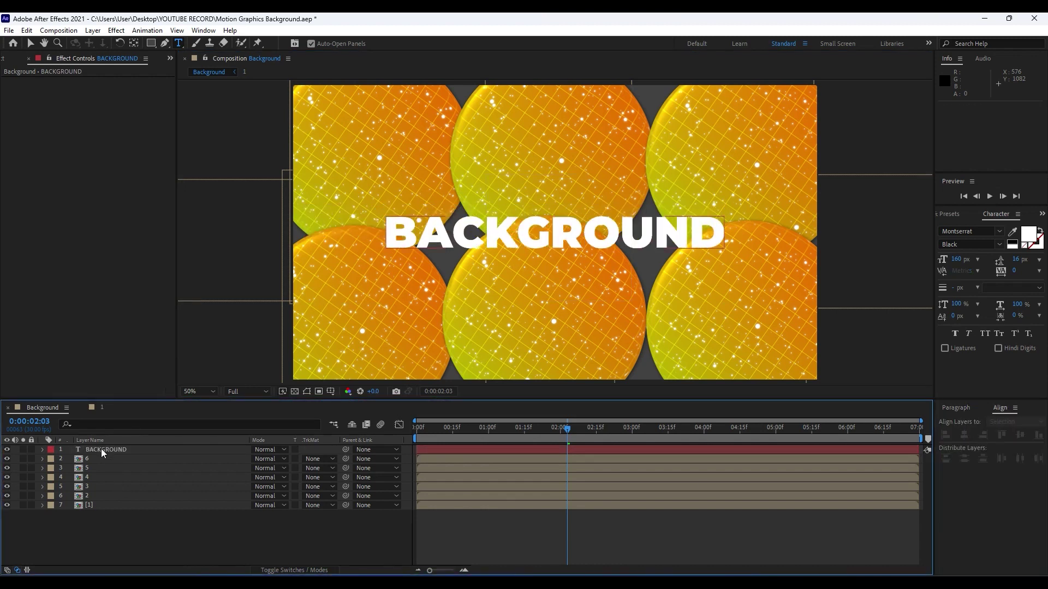
- Place the BACKGROUND text layer between circle layers 4 and 3 and move the text up to about 953, 534
{"action": "left_click_drag", "start_coordinate": [101, 448], "coordinate": [122, 480]}
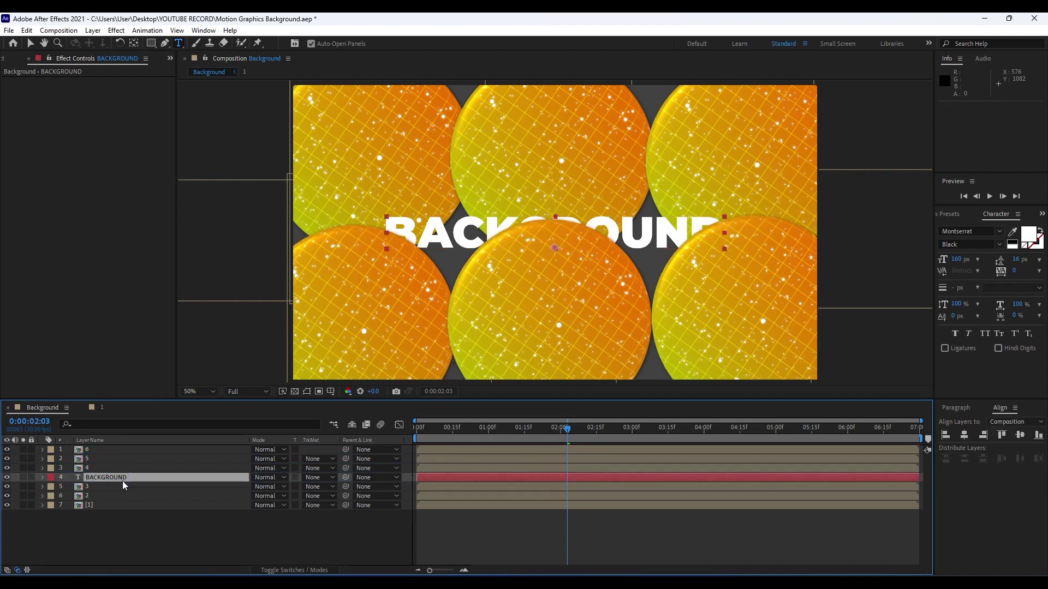
{"action": "key", "text": "v"}
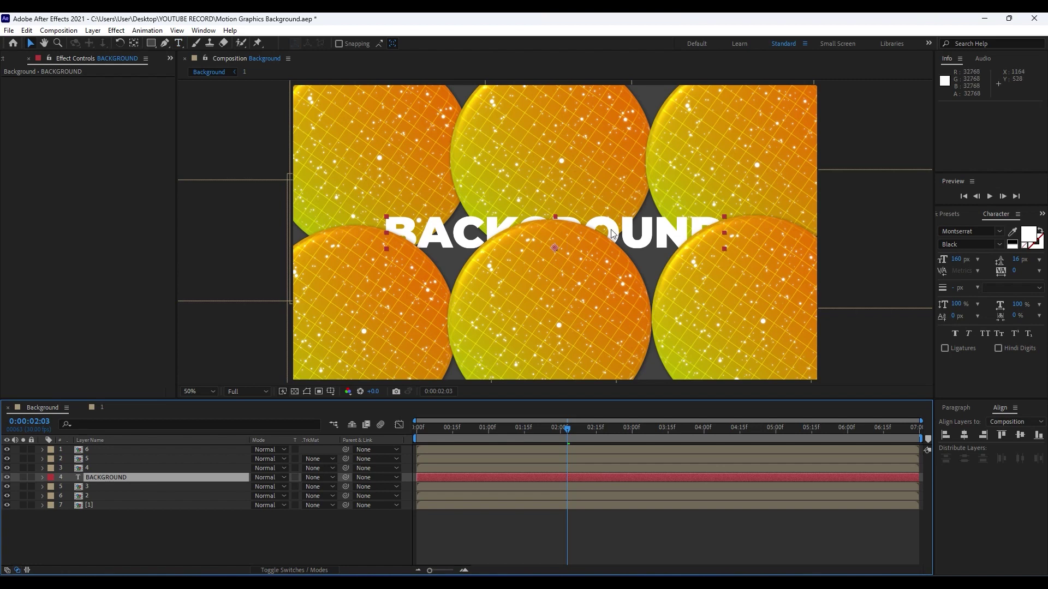
{"action": "left_click_drag", "start_coordinate": [613, 232], "coordinate": [611, 214]}
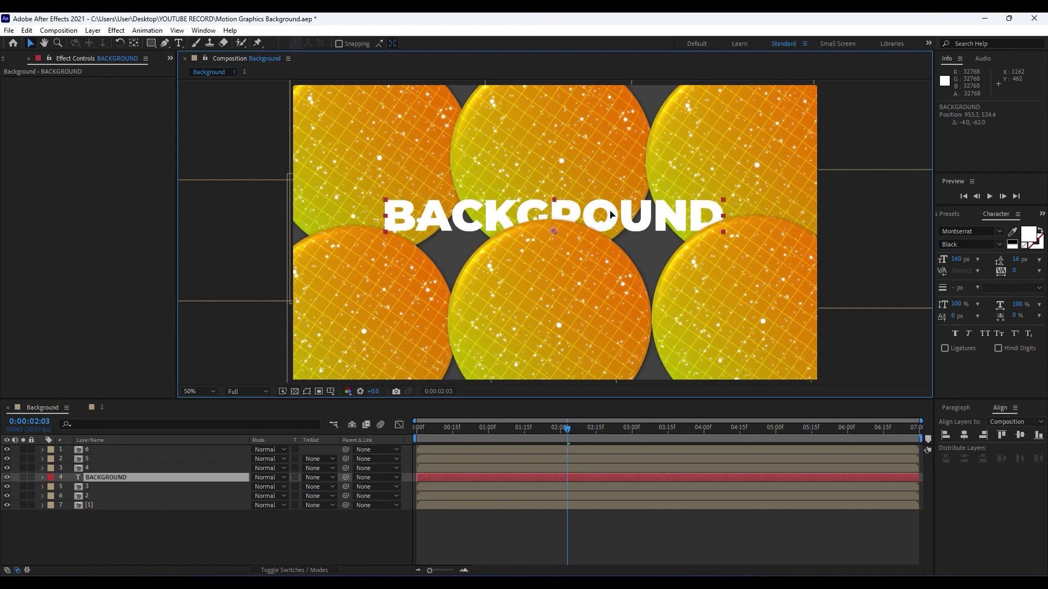
{"action": "left_click", "coordinate": [110, 539]}
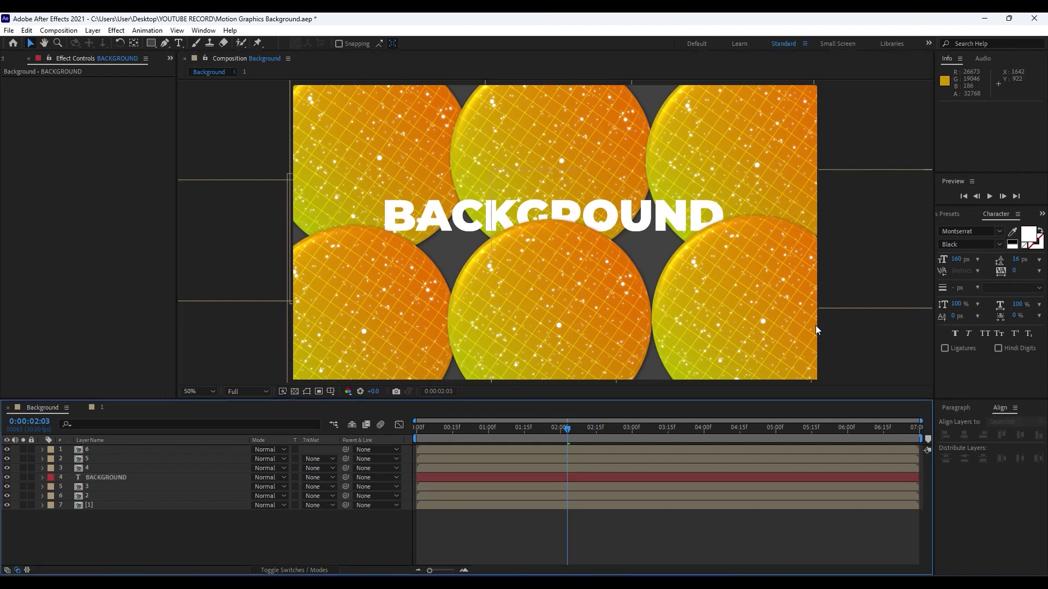
- Apply Drop Shadow to the BACKGROUND text with a Softness of 10 and duplicate the effect on the same layer
{"action": "left_click", "coordinate": [941, 213]}
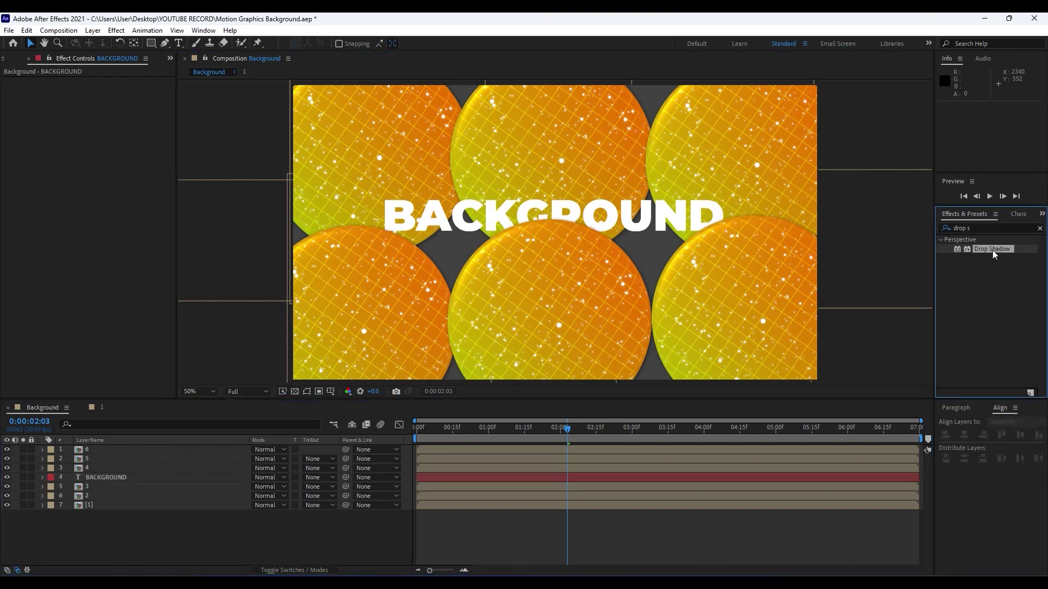
{"action": "left_click_drag", "start_coordinate": [991, 250], "coordinate": [136, 480]}
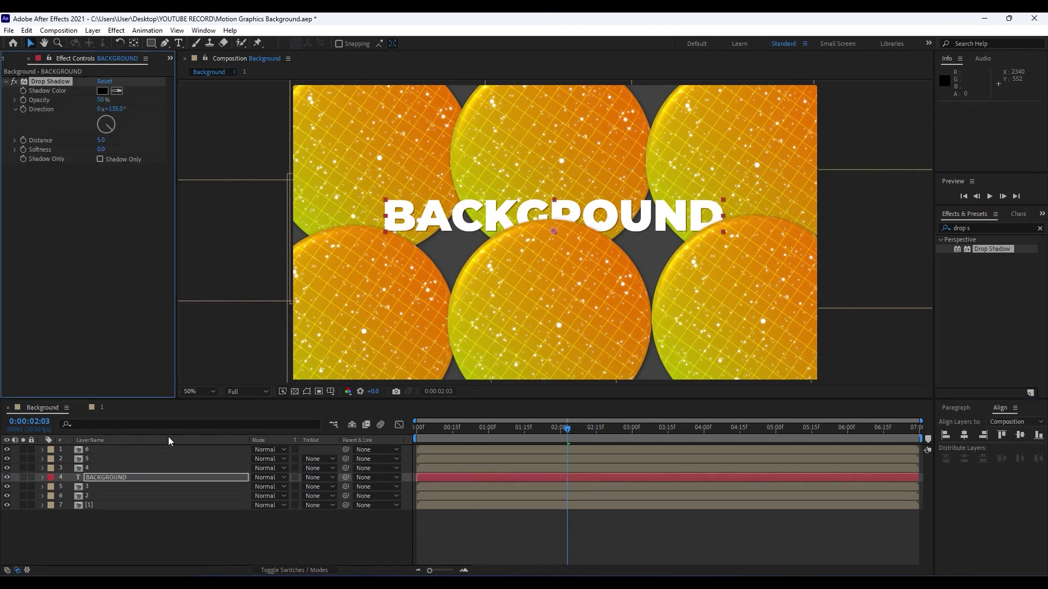
{"action": "left_click", "coordinate": [99, 149]}
{"action": "type", "text": "10"}
{"action": "key", "text": "Return"}
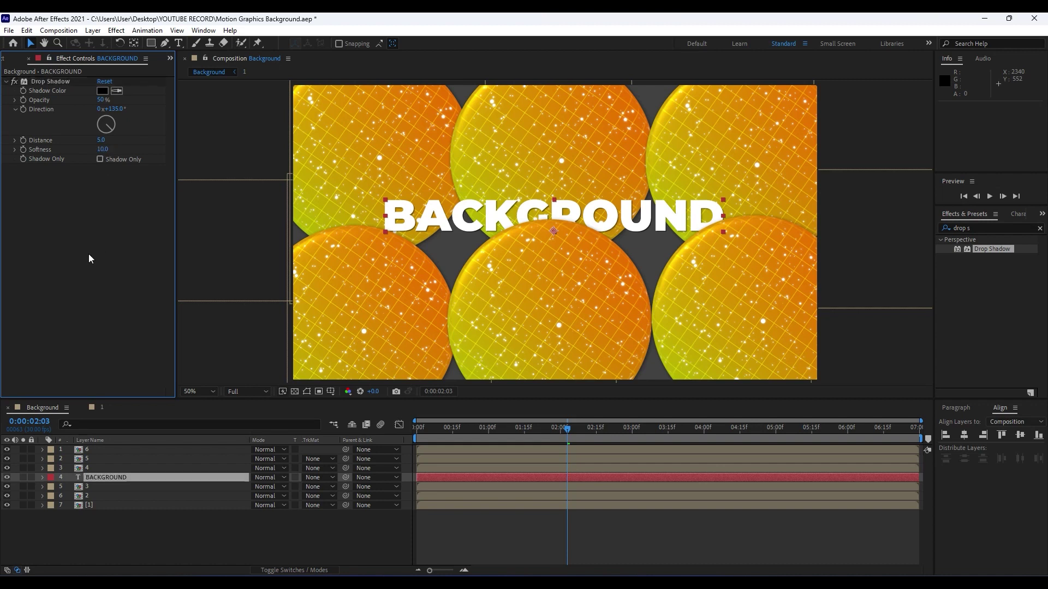
{"action": "left_click", "coordinate": [35, 83]}
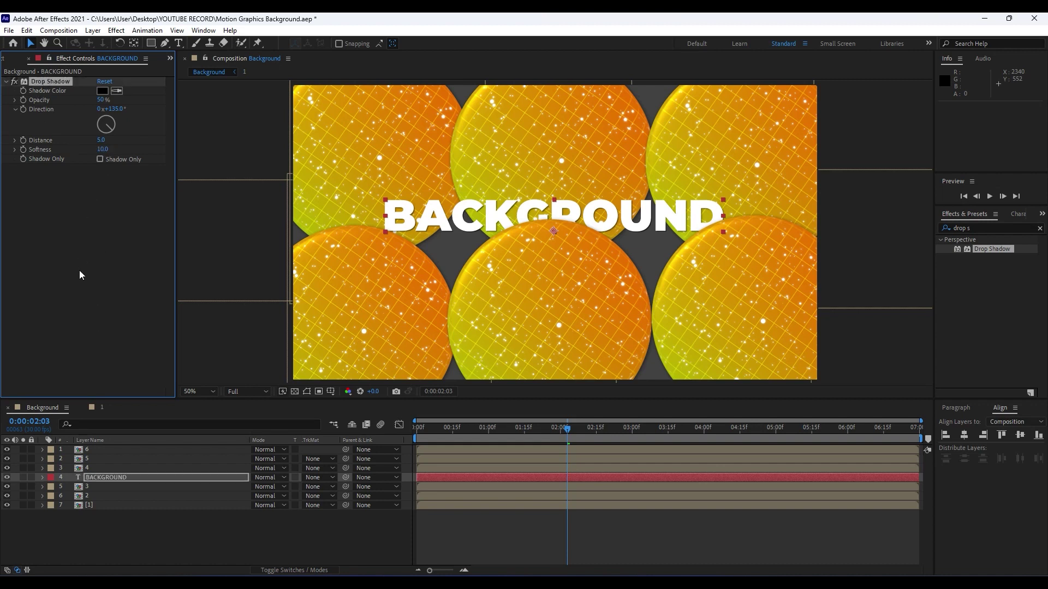
{"action": "key", "text": "ctrl+d"}
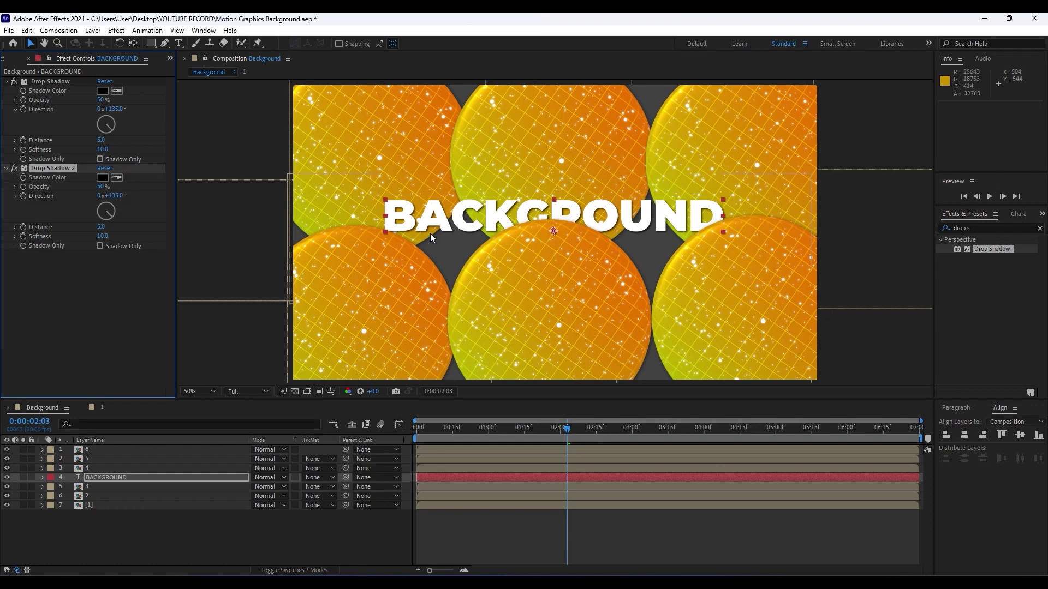
- Add a Tracking text animator to the BACKGROUND layer
{"action": "left_click", "coordinate": [104, 481]}
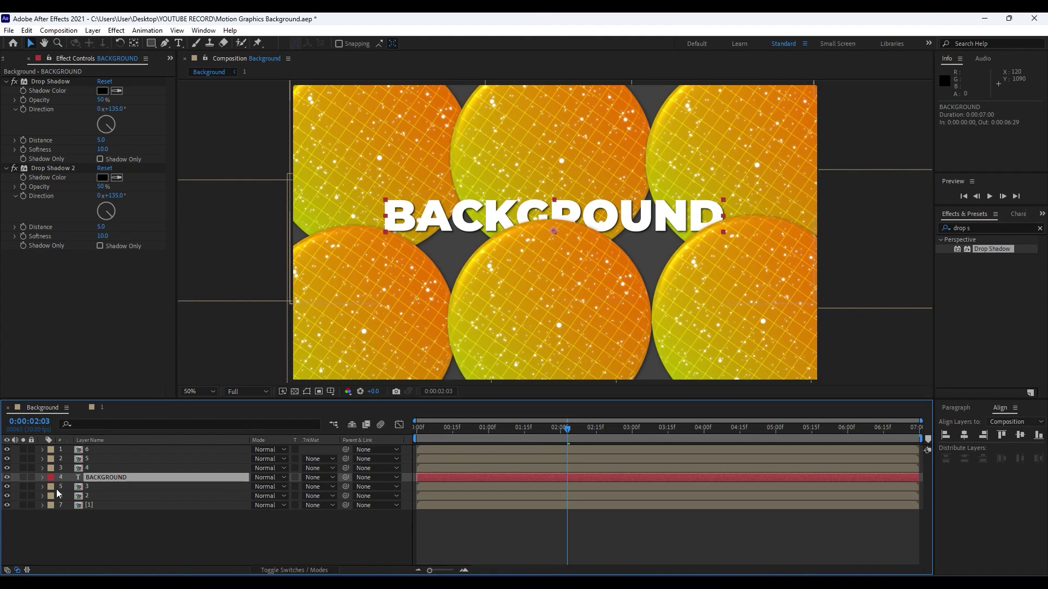
{"action": "left_click", "coordinate": [43, 478]}
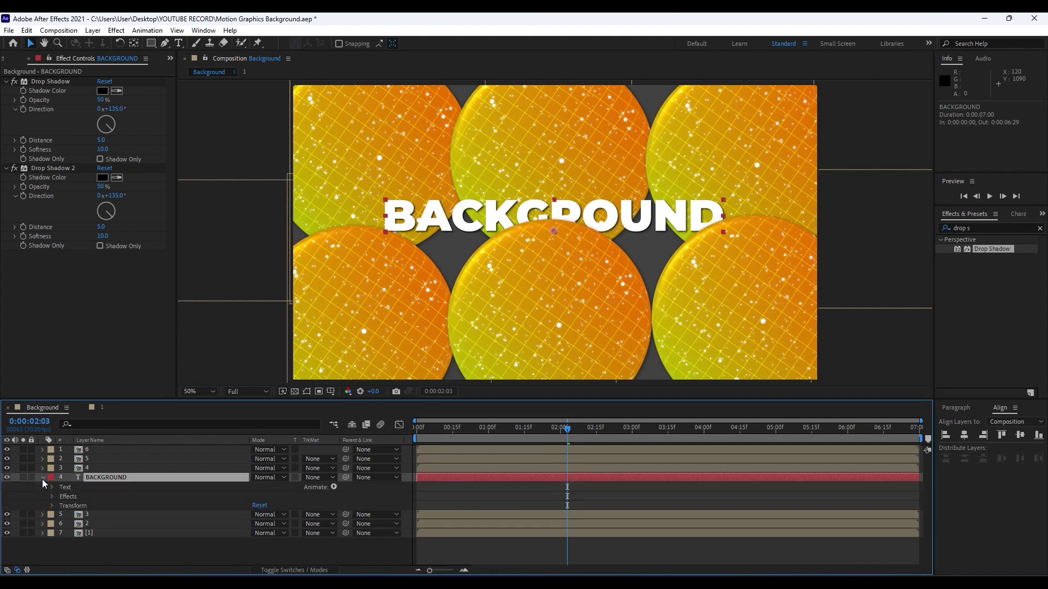
{"action": "left_click", "coordinate": [333, 487]}
{"action": "left_click", "coordinate": [380, 411]}
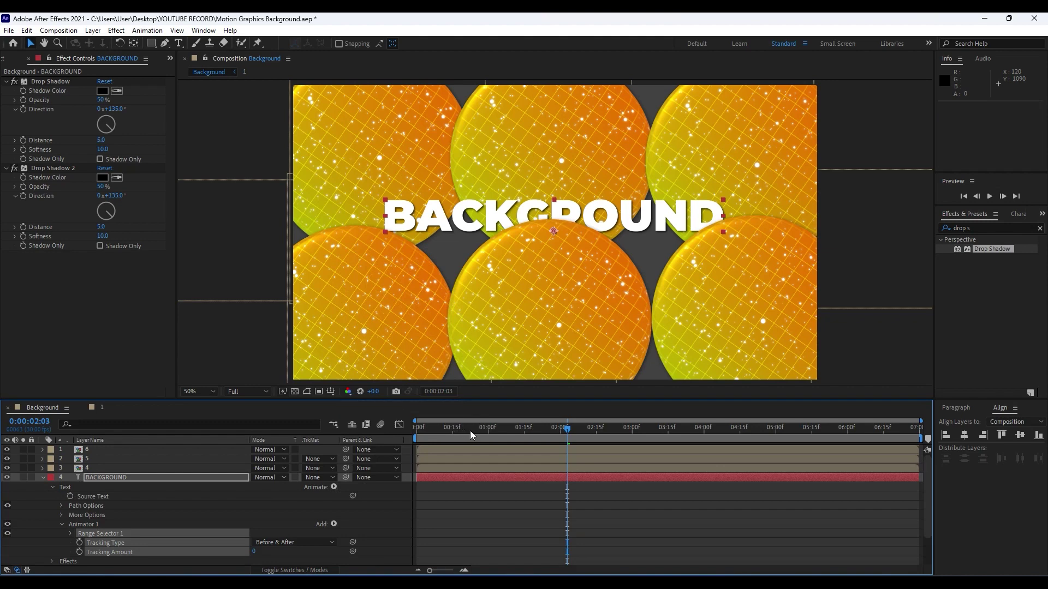
- Set a starting keyframe for the text's Tracking Amount at 0:00:00:00
{"action": "left_click_drag", "start_coordinate": [470, 430], "coordinate": [385, 435]}
{"action": "left_click", "coordinate": [37, 526]}
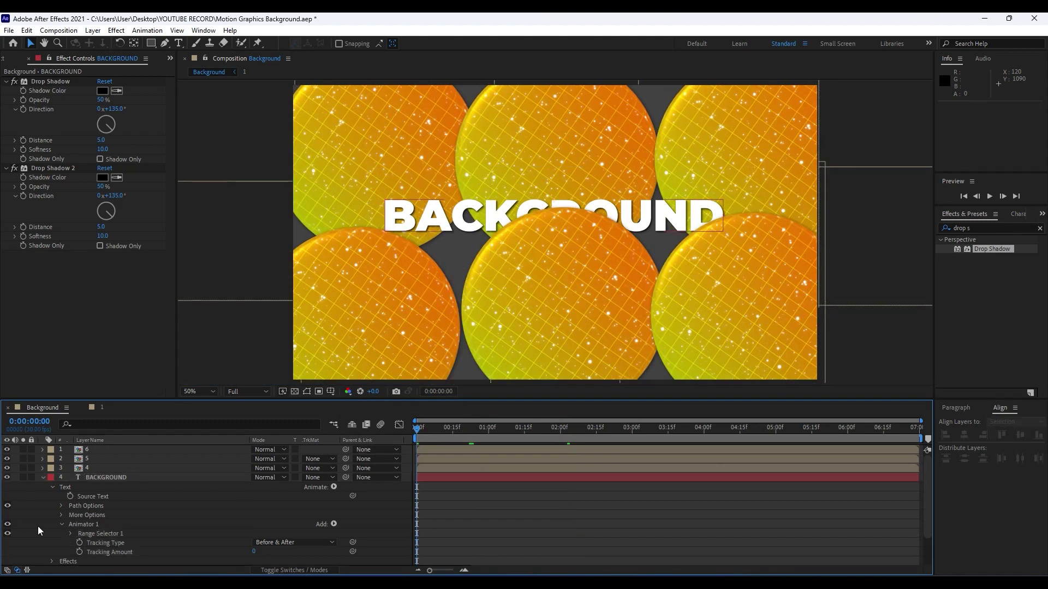
{"action": "left_click", "coordinate": [79, 551]}
{"action": "scroll", "coordinate": [282, 497], "scroll_direction": "down", "scroll_amount": 1}
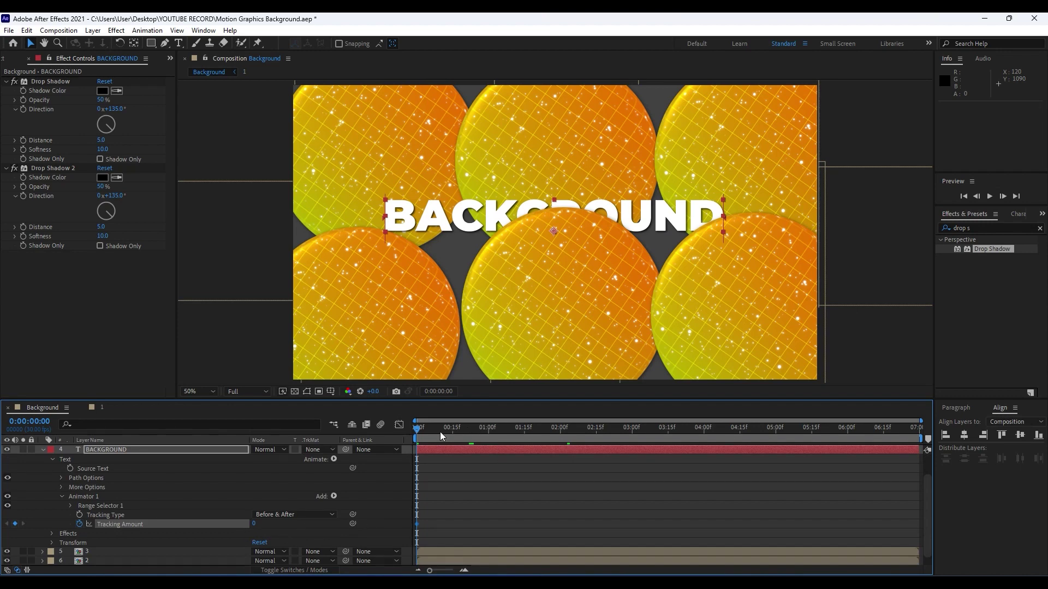
- Keyframe the BACKGROUND text's Tracking Amount at 60 on frame 0:00:06:29 and preview the letter-spacing animation
{"action": "left_click_drag", "start_coordinate": [439, 431], "coordinate": [920, 434]}
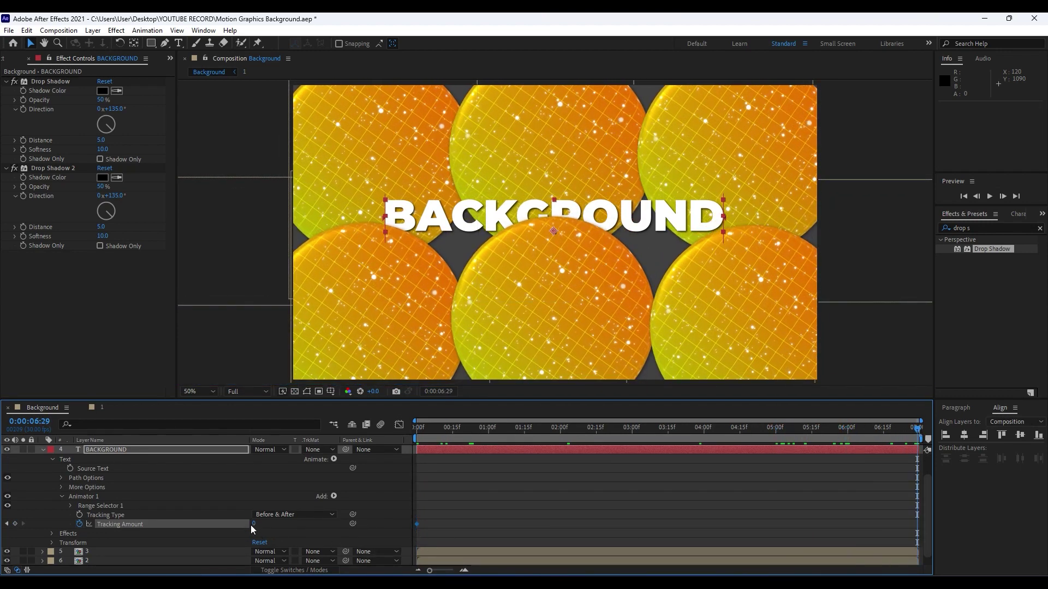
{"action": "left_click", "coordinate": [254, 525]}
{"action": "type", "text": "60"}
{"action": "left_click", "coordinate": [138, 359]}
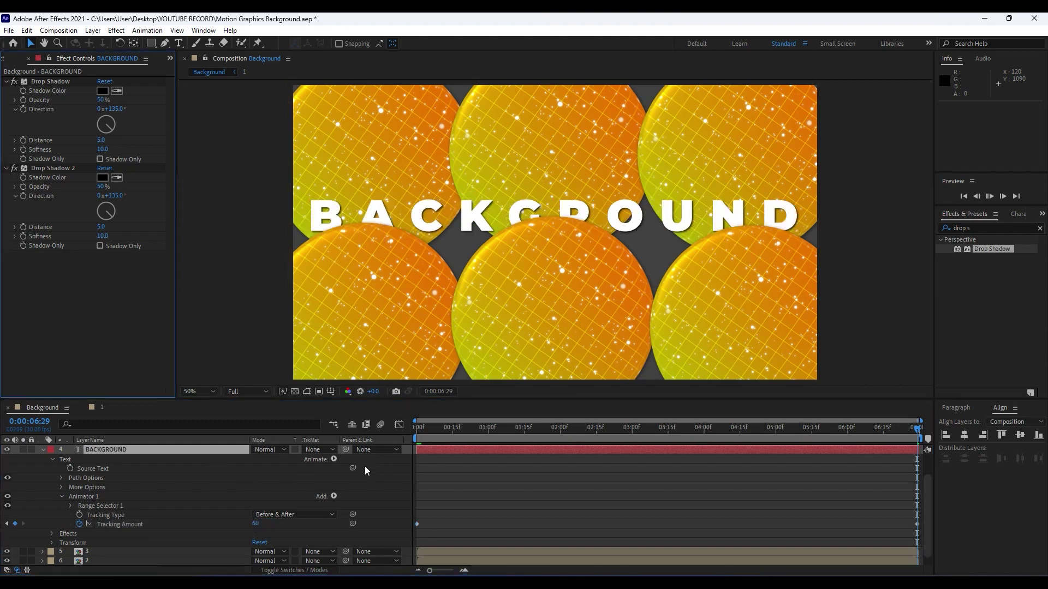
{"action": "key", "text": "space"}
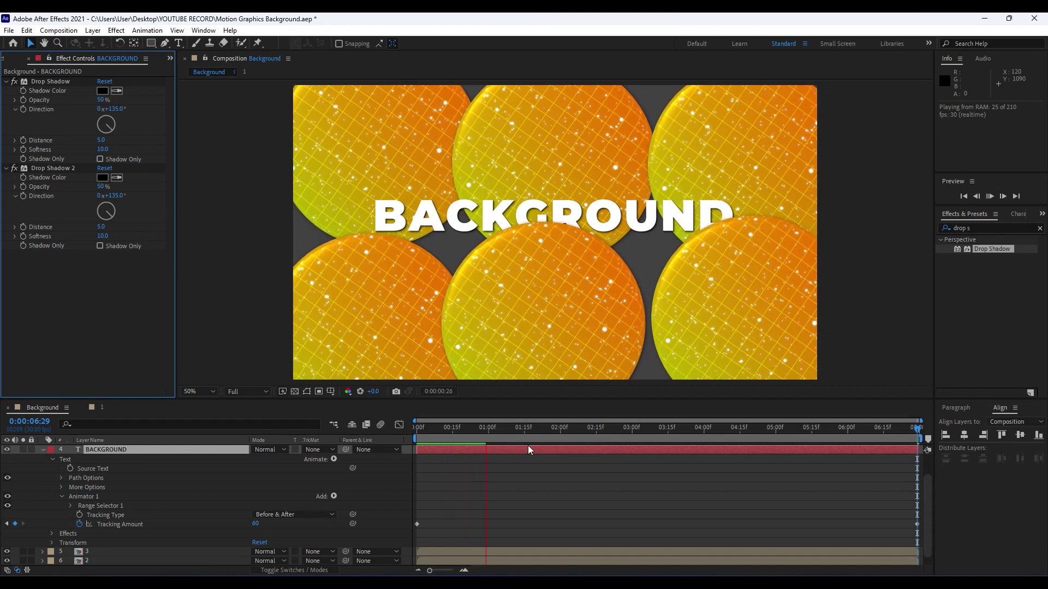
{"action": "left_click", "coordinate": [493, 434]}
- Collapse the BACKGROUND text layer's properties and set its blending mode to Overlay
{"action": "left_click", "coordinate": [42, 450]}
{"action": "left_click", "coordinate": [136, 530]}
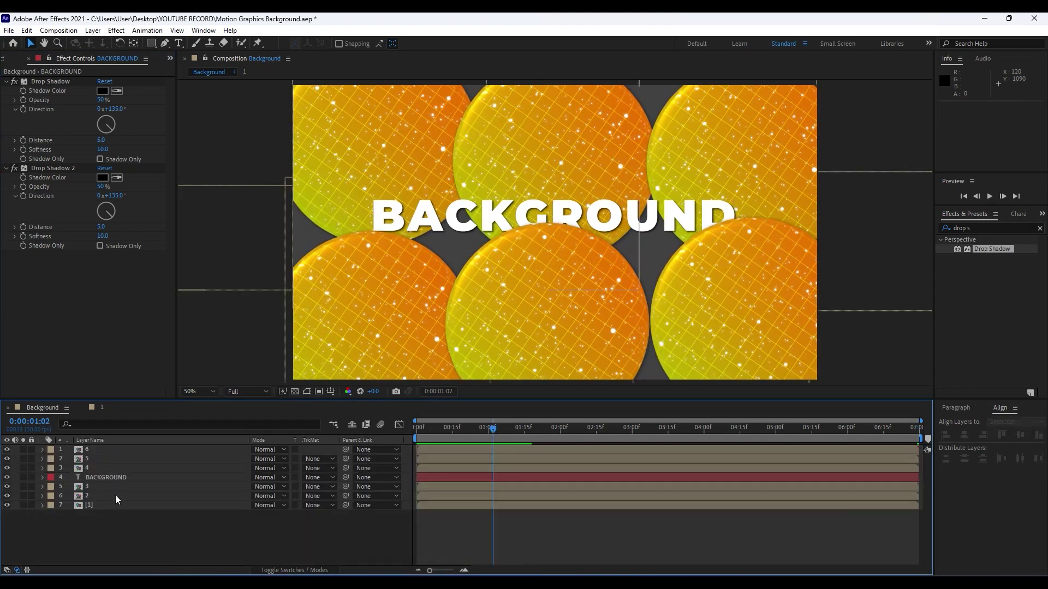
{"action": "left_click", "coordinate": [267, 479]}
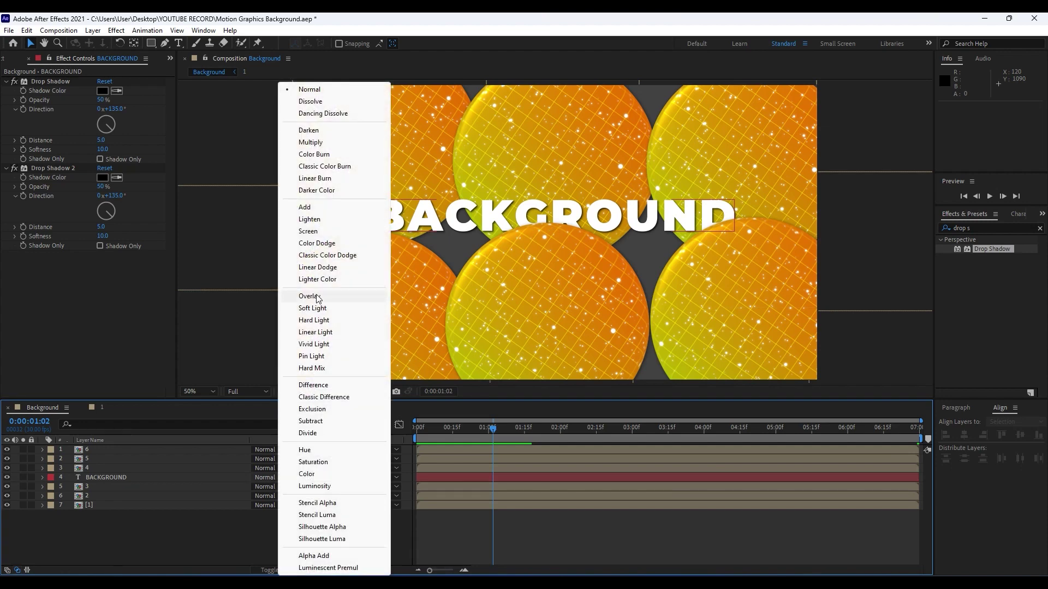
{"action": "left_click", "coordinate": [309, 296]}
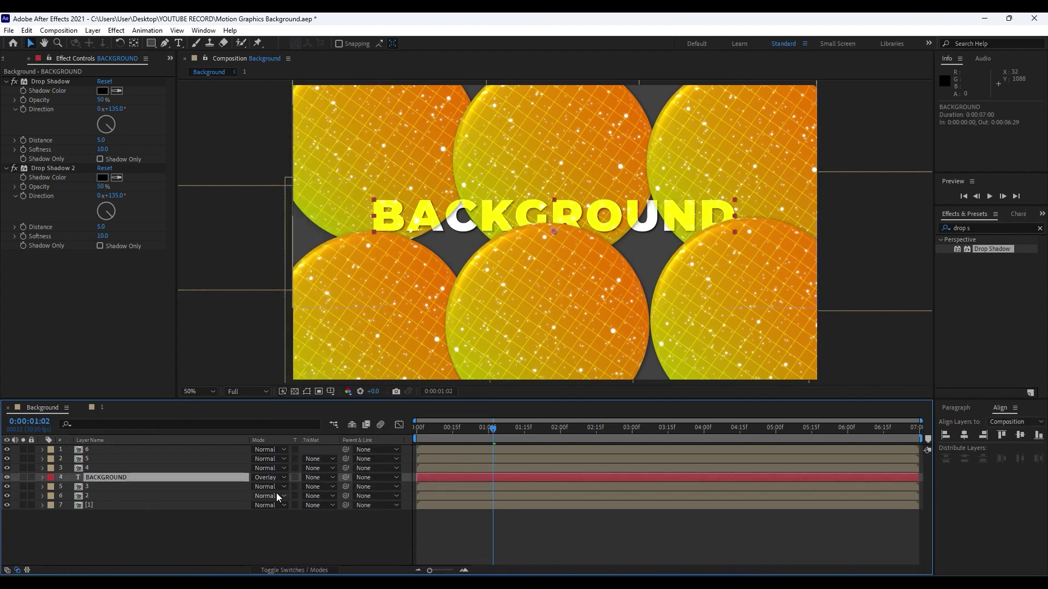
- Duplicate the BACKGROUND text layer and set the copy's blending mode to Soft Light
{"action": "key", "text": "ctrl+d"}
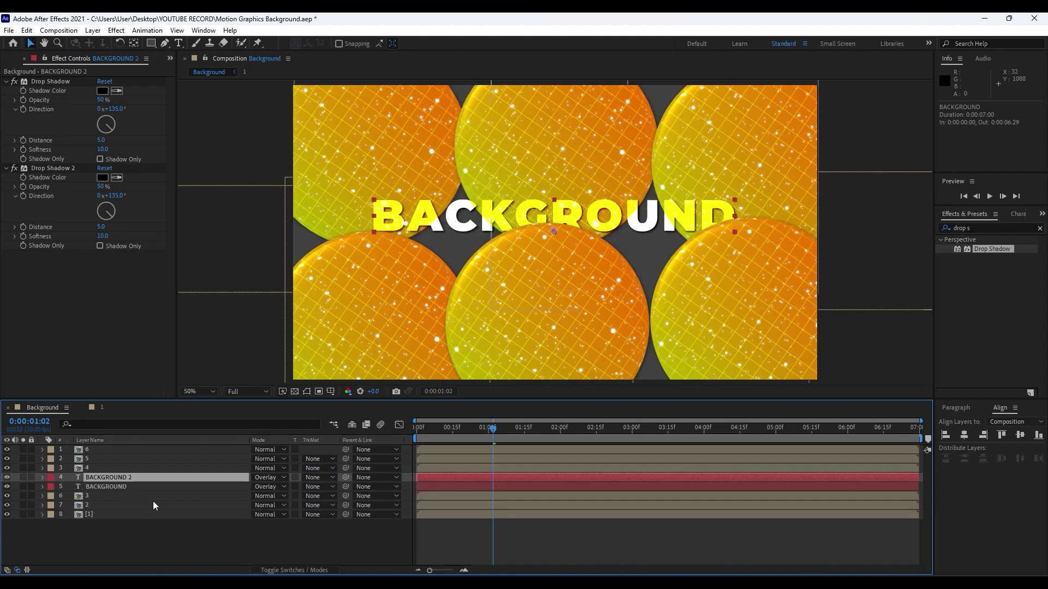
{"action": "left_click", "coordinate": [263, 477]}
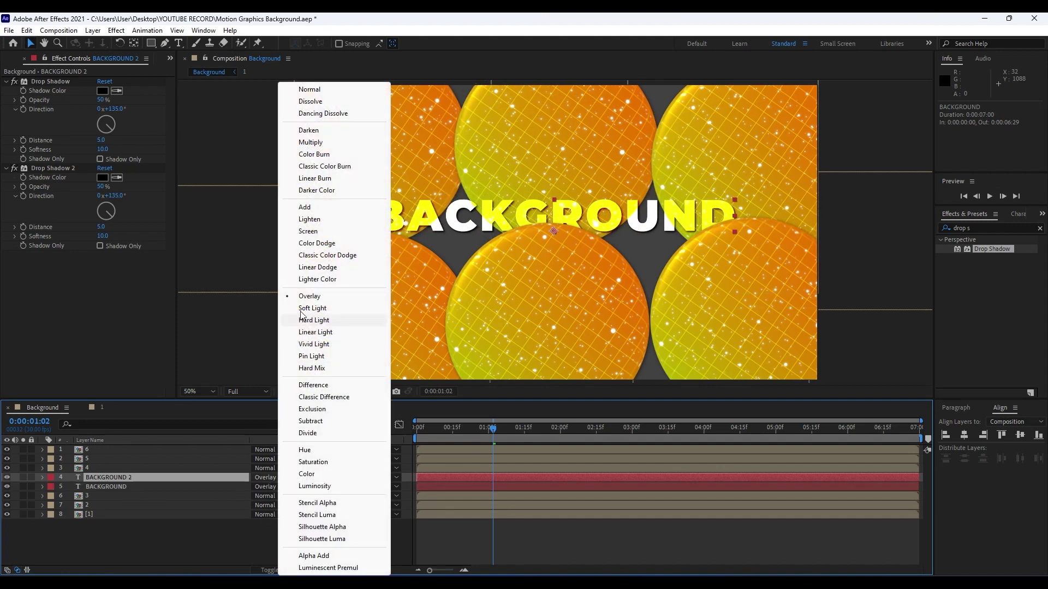
{"action": "left_click", "coordinate": [302, 309]}
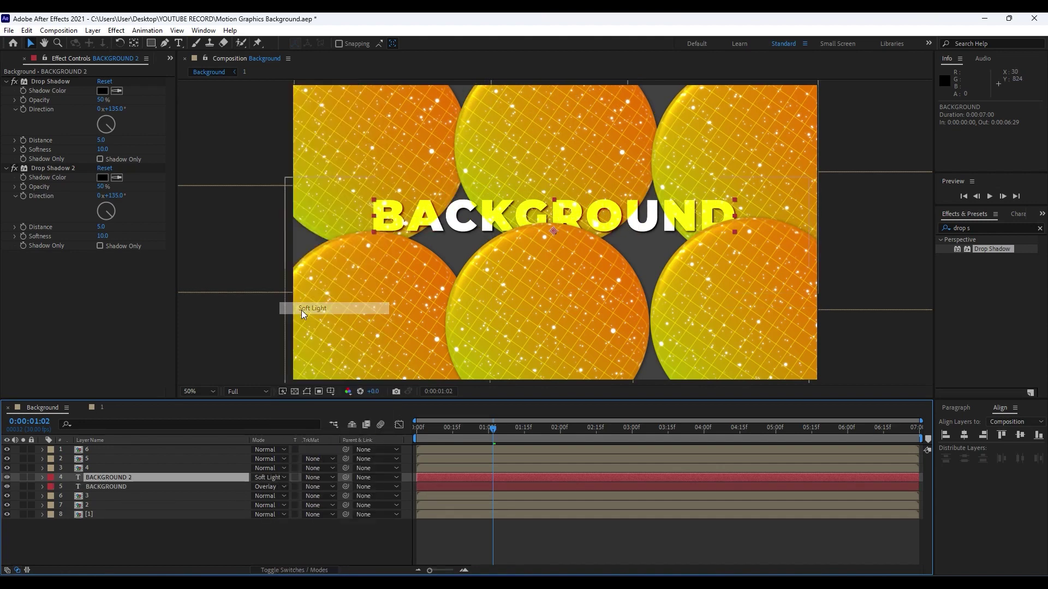
- Preview the blended title animation and save the project
{"action": "left_click", "coordinate": [298, 537]}
{"action": "key", "text": "space"}
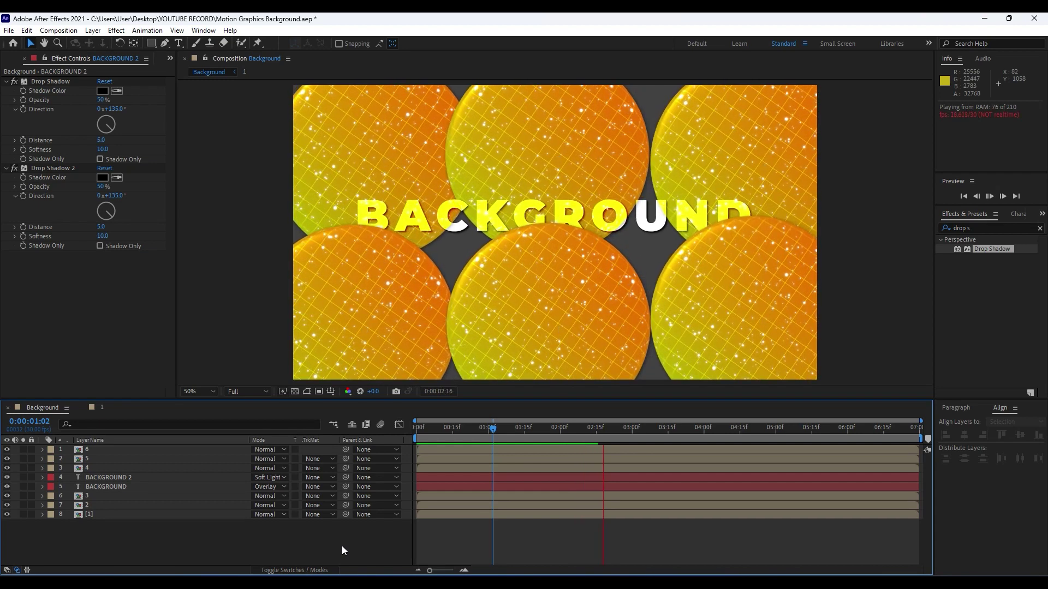
{"action": "left_click", "coordinate": [524, 432]}
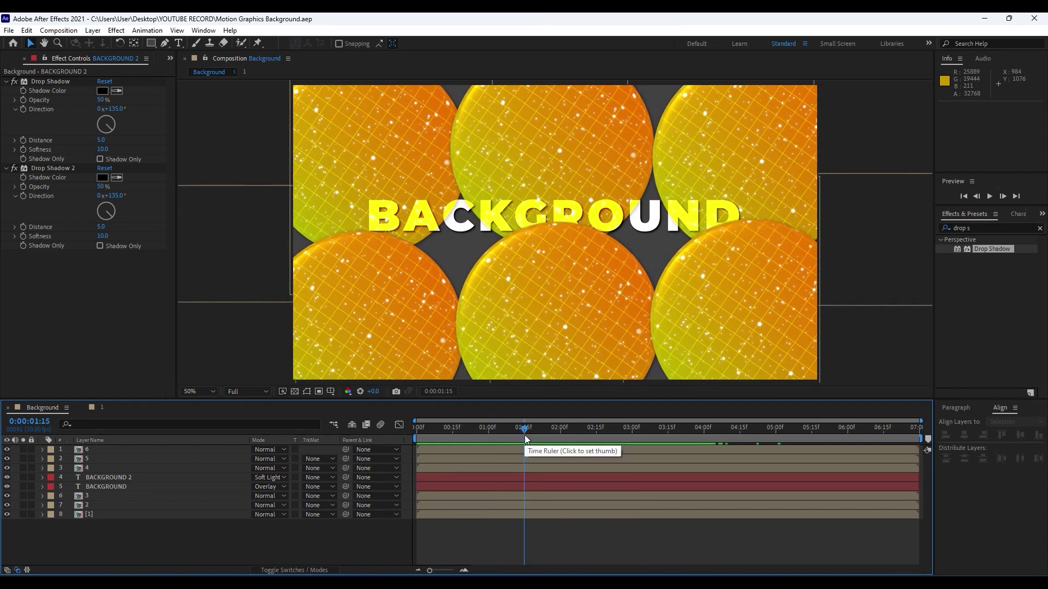
{"action": "key", "text": "ctrl+s"}
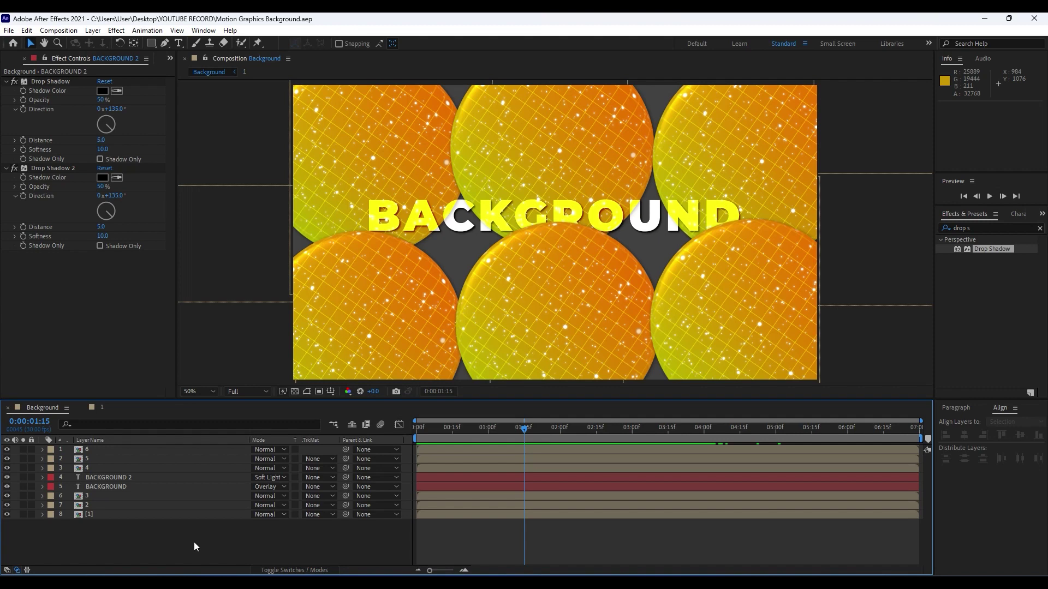
- Pre-compose all circle and text layers into a new composition named Backround + Elements, moving all attributes into it
{"action": "left_click_drag", "start_coordinate": [194, 547], "coordinate": [68, 431]}
{"action": "right_click", "coordinate": [124, 496]}
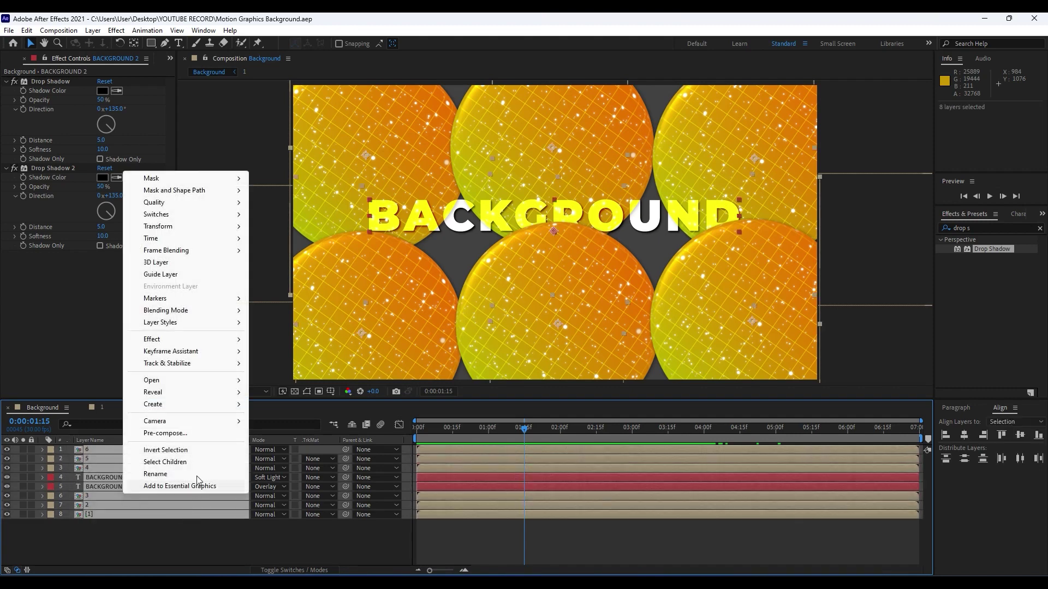
{"action": "left_click", "coordinate": [187, 432]}
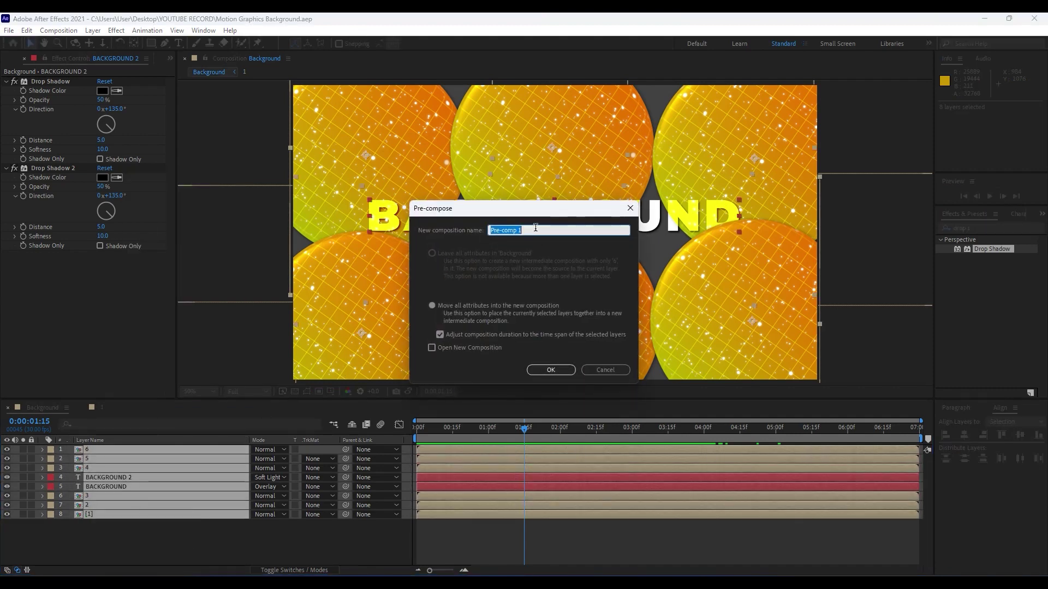
{"action": "type", "text": "Backround + Elements"}
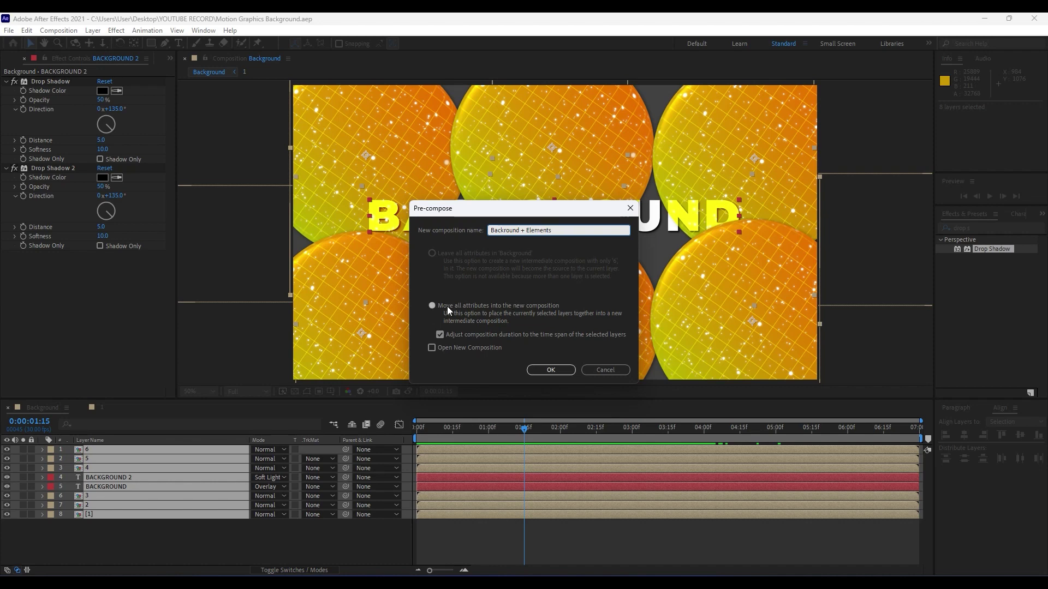
{"action": "left_click", "coordinate": [550, 370]}
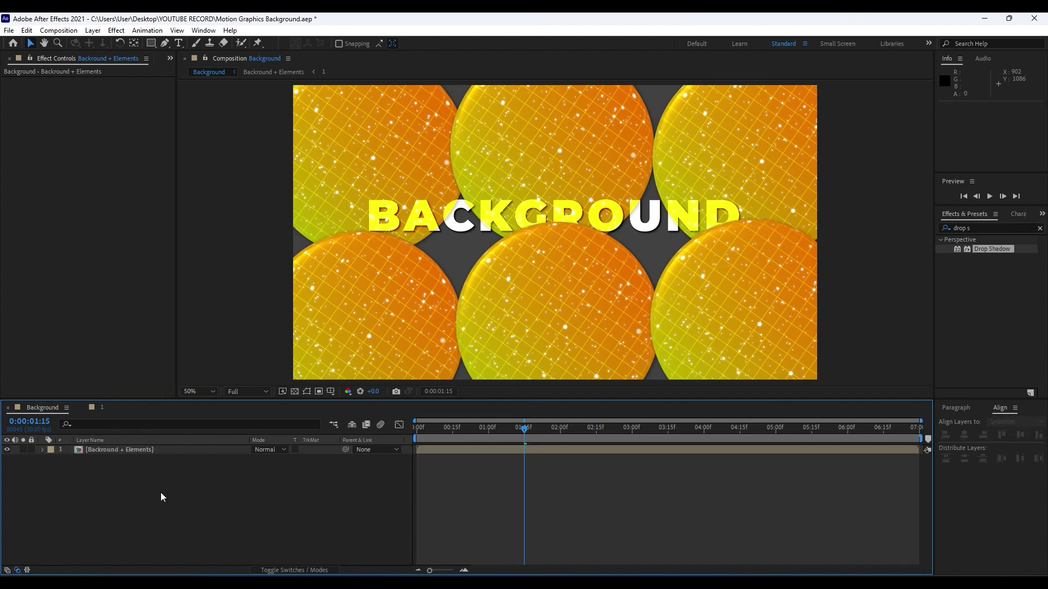
- Duplicate the Backround + Elements layer and set the upper copy's blending mode to Overlay
{"action": "left_click", "coordinate": [114, 451]}
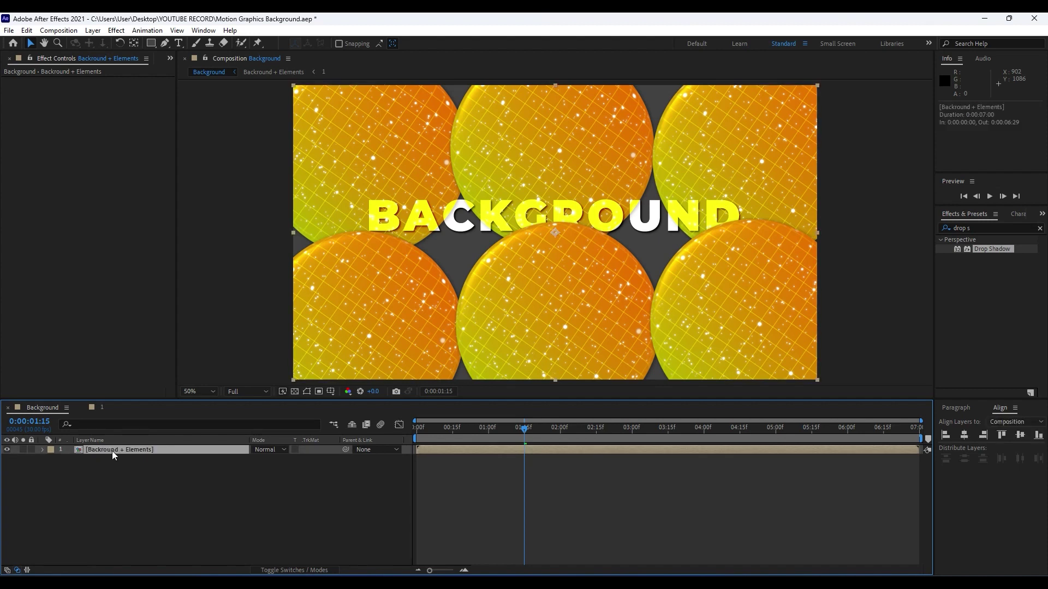
{"action": "left_click", "coordinate": [31, 32]}
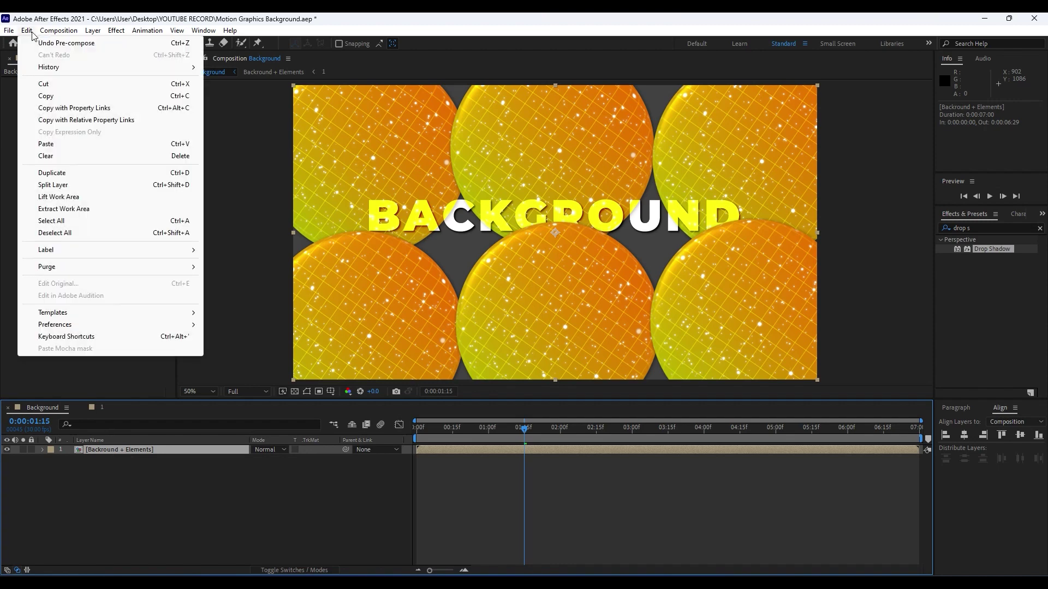
{"action": "left_click", "coordinate": [82, 172]}
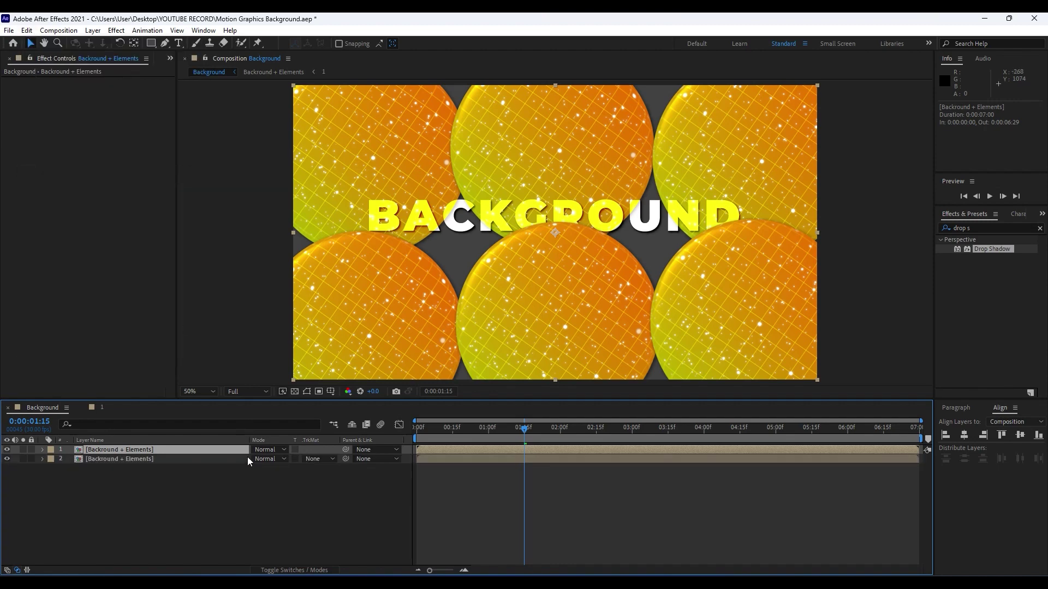
{"action": "left_click", "coordinate": [267, 449]}
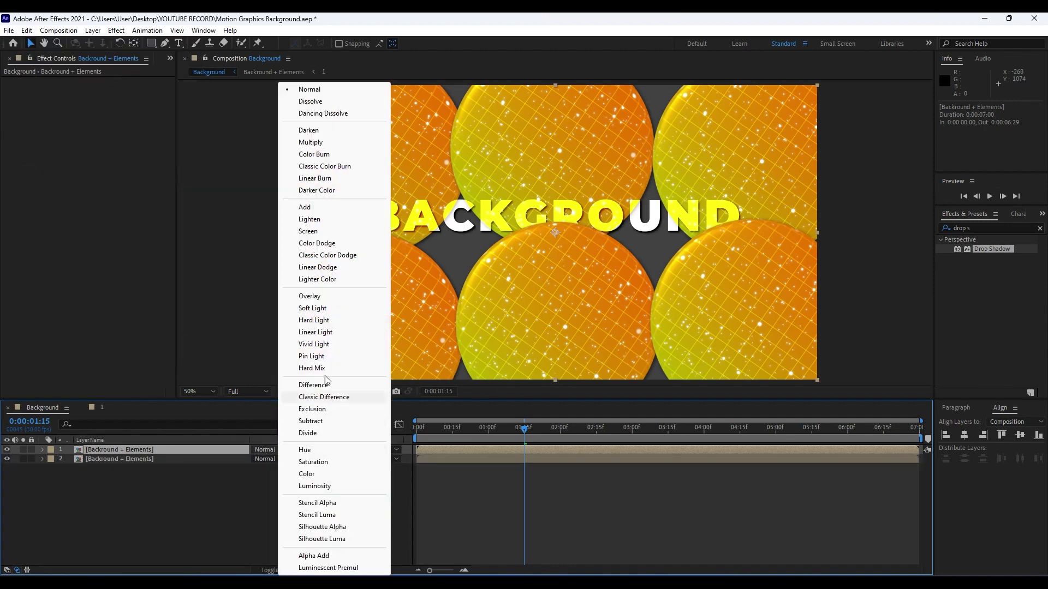
{"action": "left_click", "coordinate": [320, 297]}
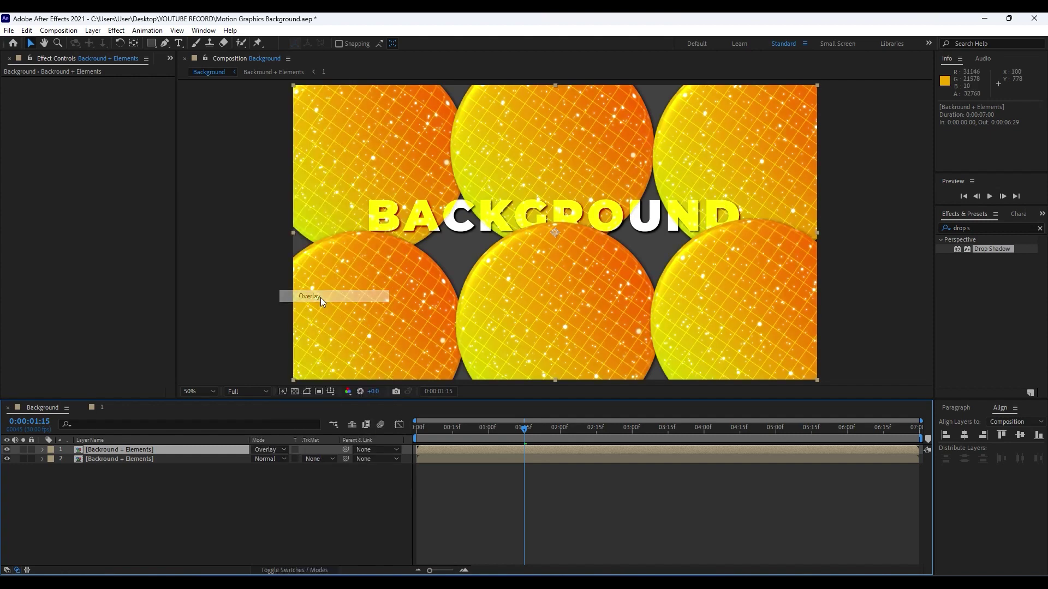
{"action": "left_click", "coordinate": [162, 485]}
- Open nested composition 1 inside Backround + Elements and copy its star burst, two threads and gradient background layers
{"action": "double_click", "coordinate": [110, 460]}
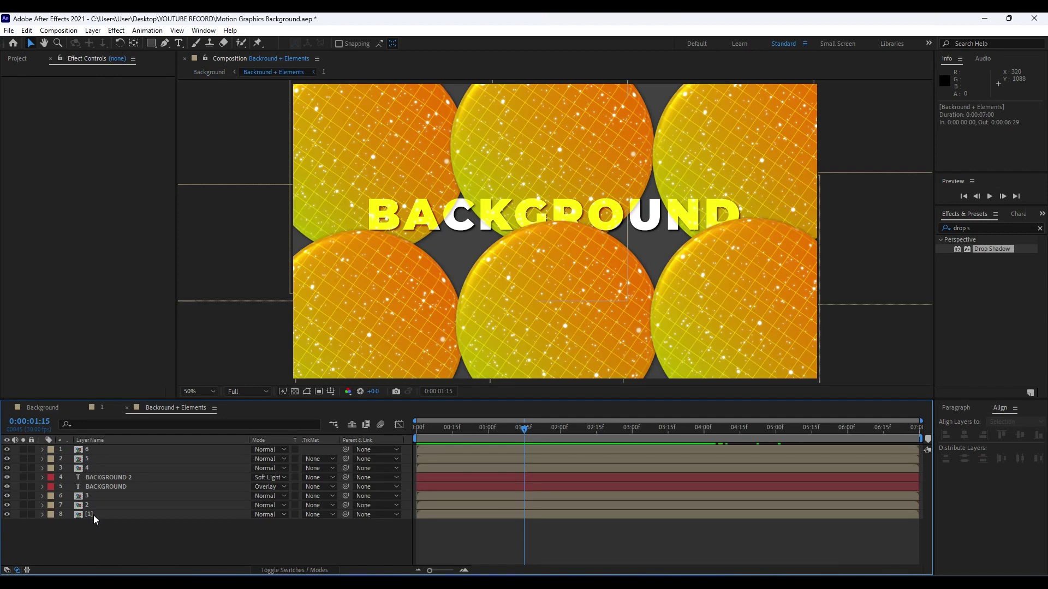
{"action": "double_click", "coordinate": [89, 515]}
{"action": "left_click_drag", "start_coordinate": [222, 537], "coordinate": [80, 430]}
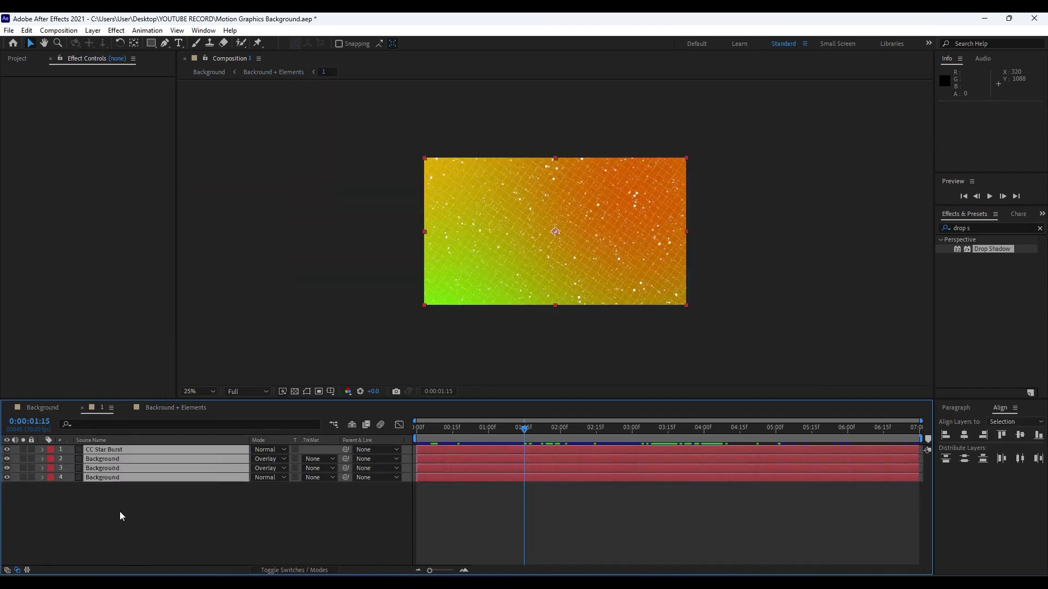
{"action": "left_click", "coordinate": [26, 30]}
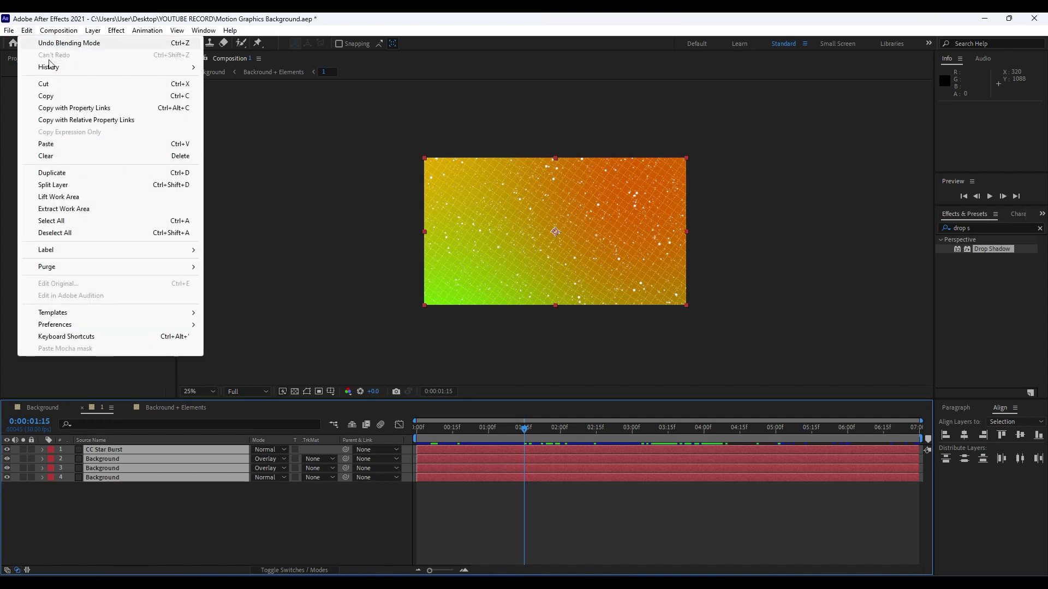
{"action": "left_click", "coordinate": [67, 108]}
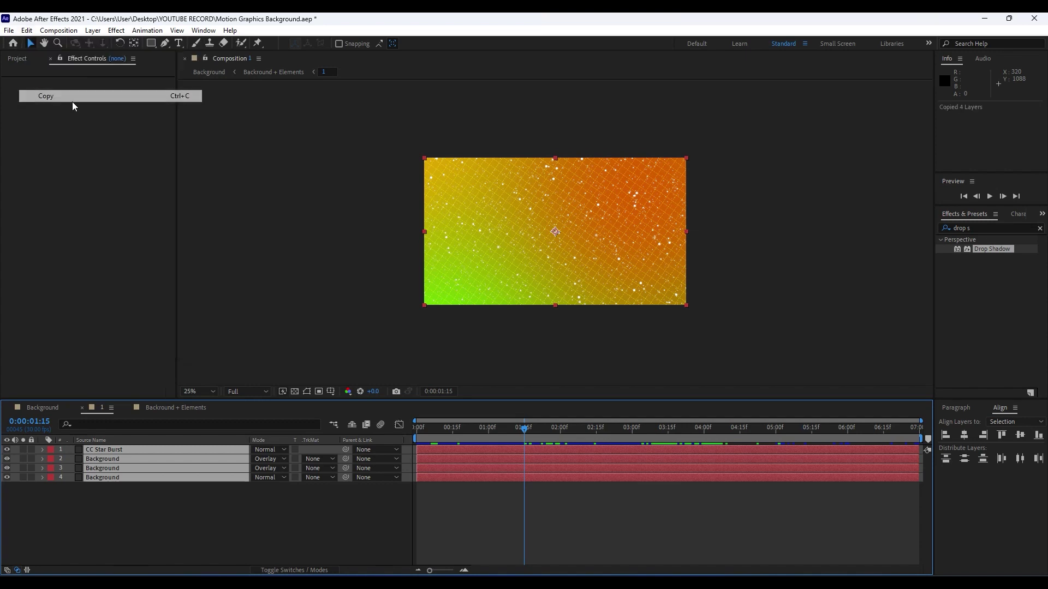
{"action": "left_click", "coordinate": [99, 514]}
- Close composition 1 and paste the four copied layers into the Background composition, beneath both Backround + Elements layers
{"action": "left_click", "coordinate": [81, 407]}
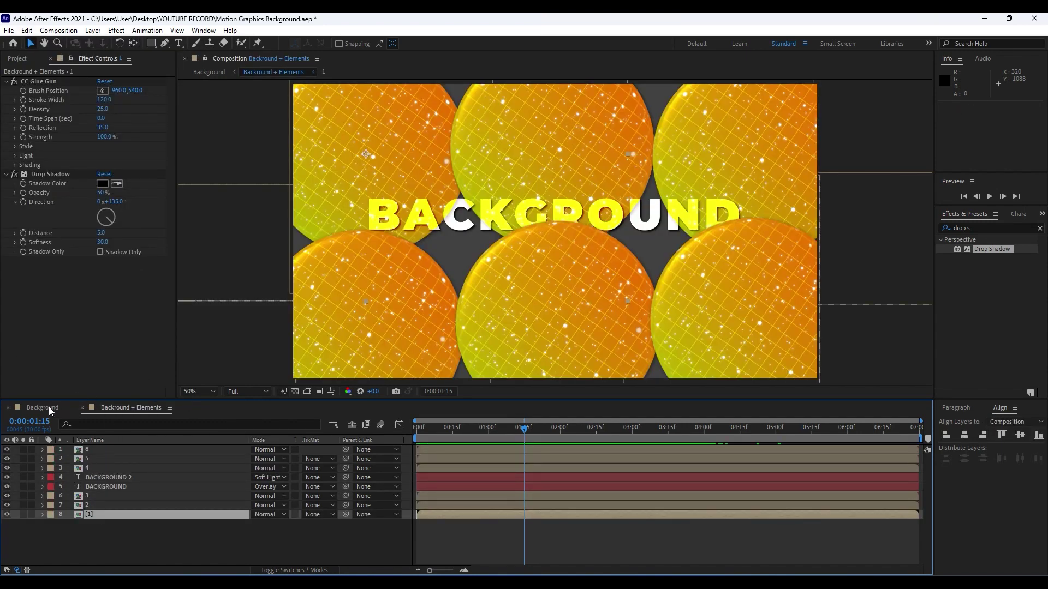
{"action": "left_click", "coordinate": [41, 409]}
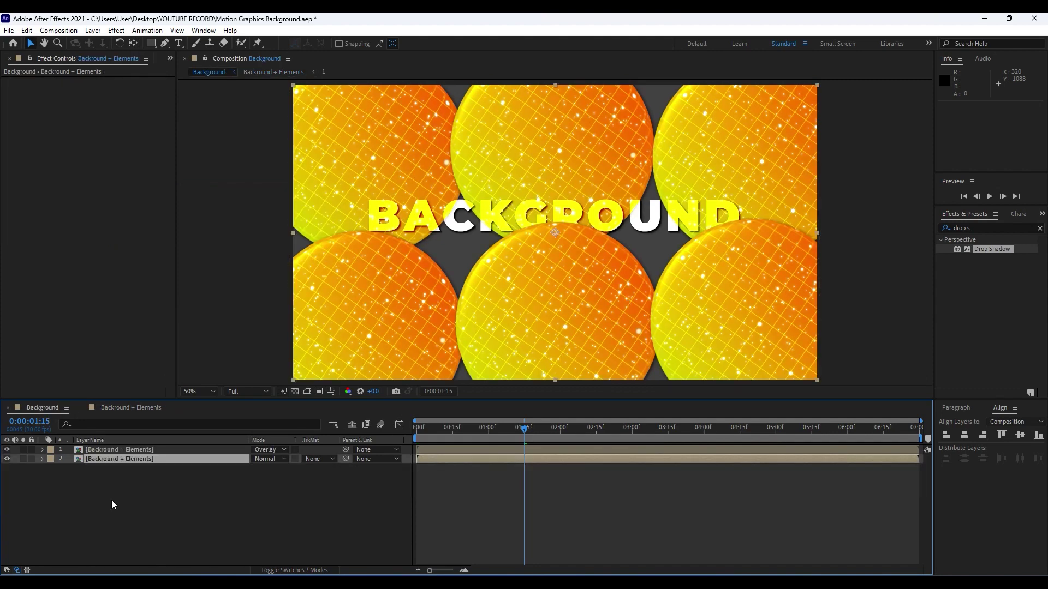
{"action": "key", "text": "ctrl+v"}
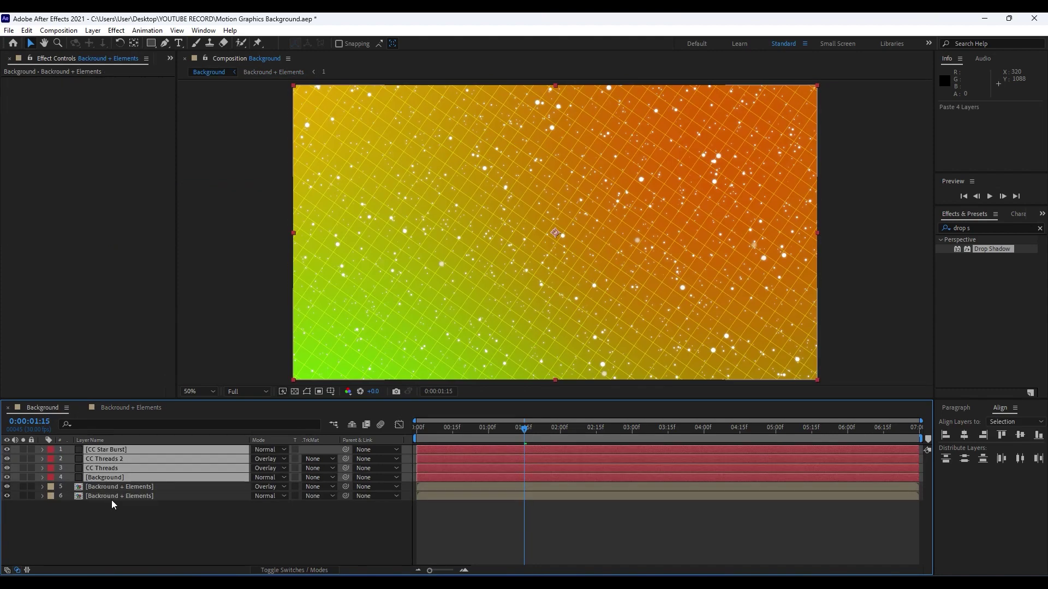
{"action": "left_click_drag", "start_coordinate": [103, 476], "coordinate": [105, 536]}
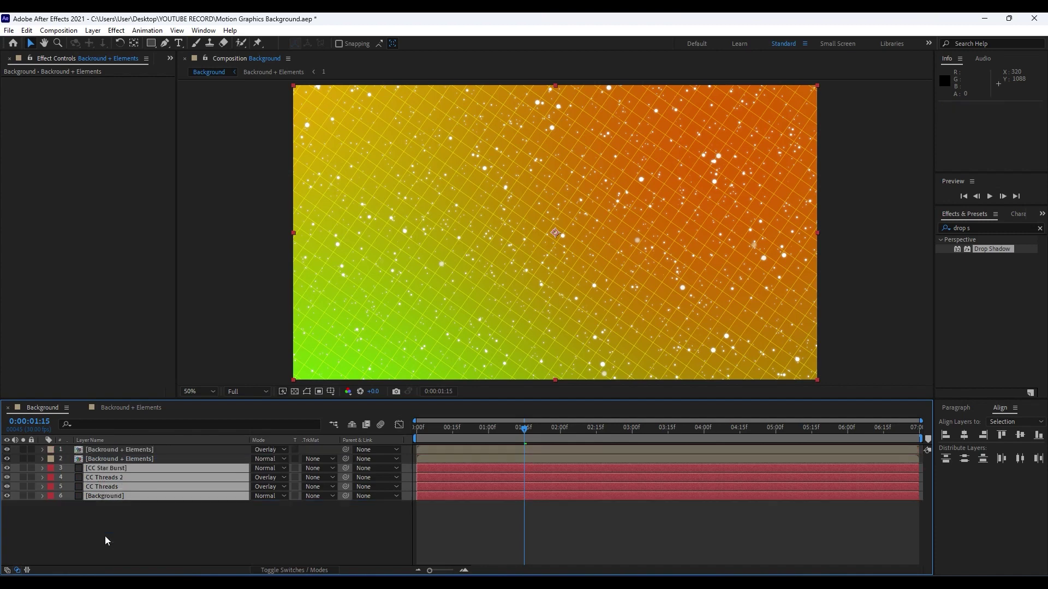
- Preview the Background composition to check the circles and title over the pasted gradient backdrop
{"action": "left_click_drag", "start_coordinate": [424, 436], "coordinate": [462, 435]}
{"action": "left_click", "coordinate": [276, 526]}
{"action": "key", "text": "space"}
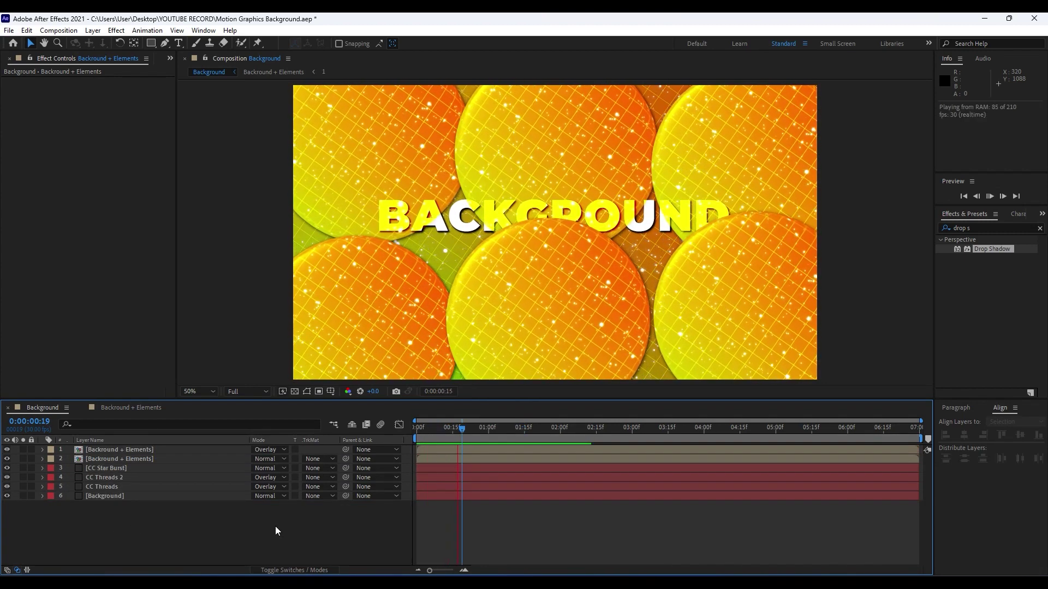
{"action": "left_click_drag", "start_coordinate": [462, 429], "coordinate": [582, 429]}
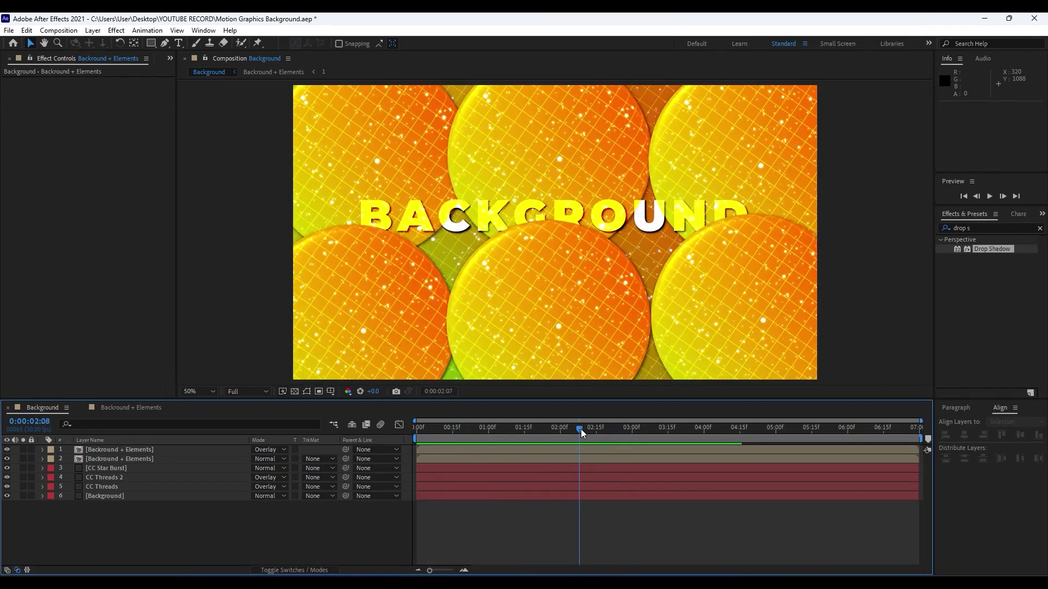
- Set Color 1 and Color 3 of the Background layer's 4-Color Gradient to black (000000) and preview the composition
{"action": "left_click", "coordinate": [109, 495]}
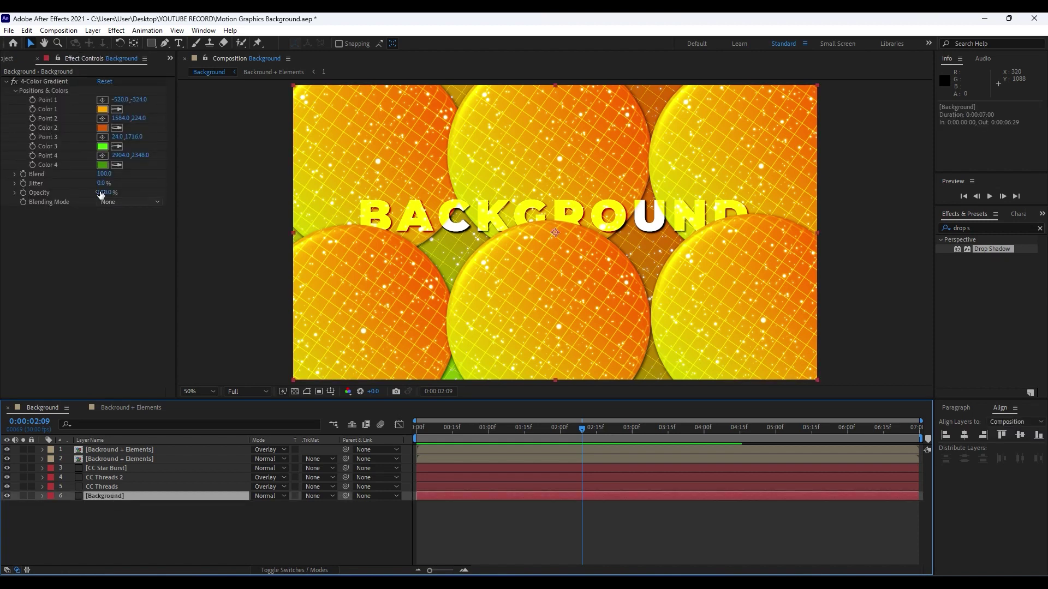
{"action": "left_click", "coordinate": [102, 109]}
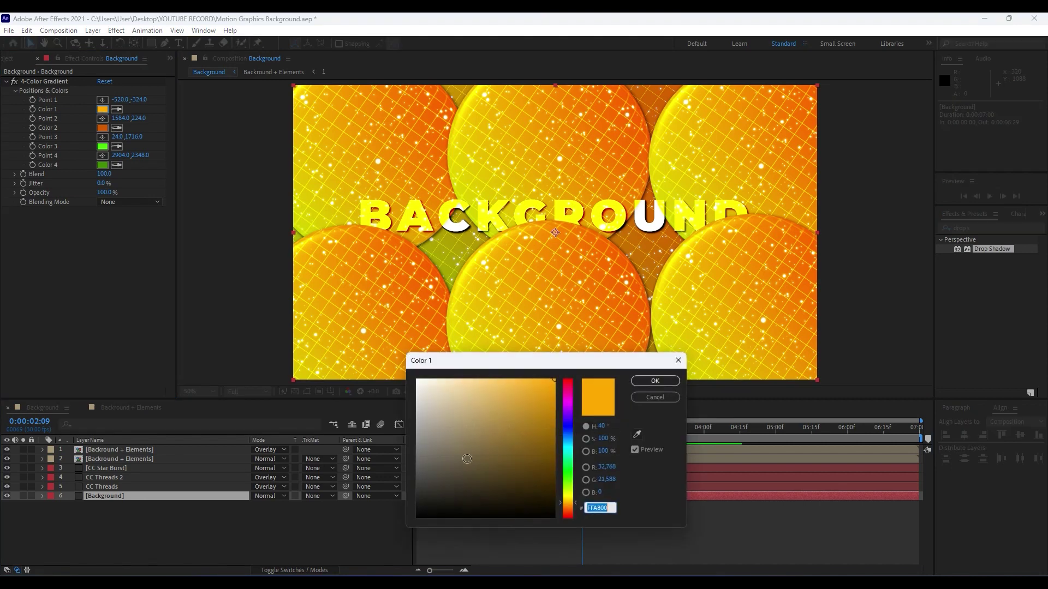
{"action": "left_click", "coordinate": [417, 516]}
{"action": "left_click", "coordinate": [654, 380]}
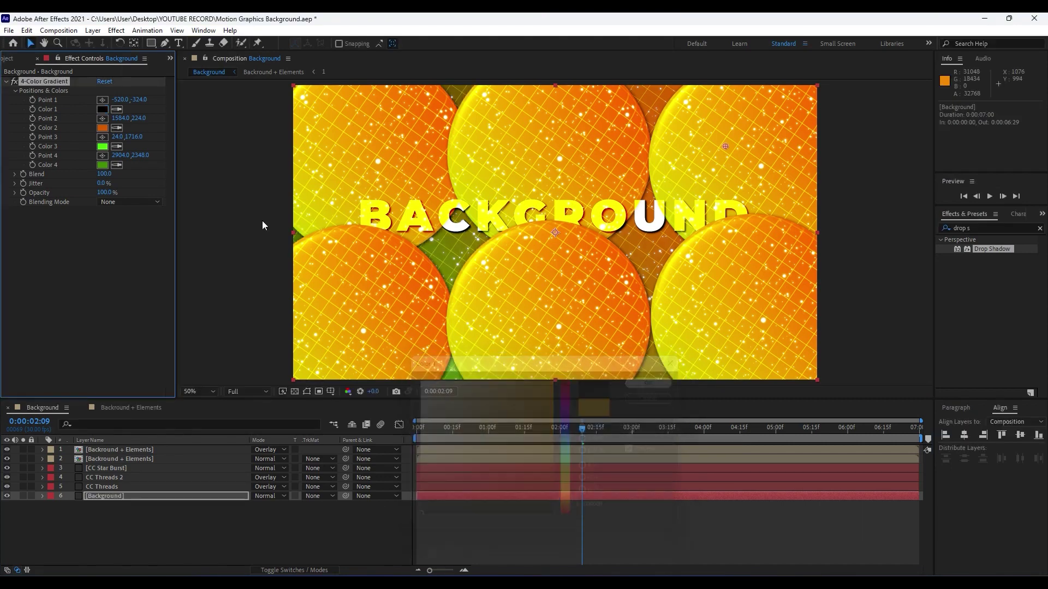
{"action": "left_click", "coordinate": [102, 146]}
{"action": "left_click", "coordinate": [417, 516]}
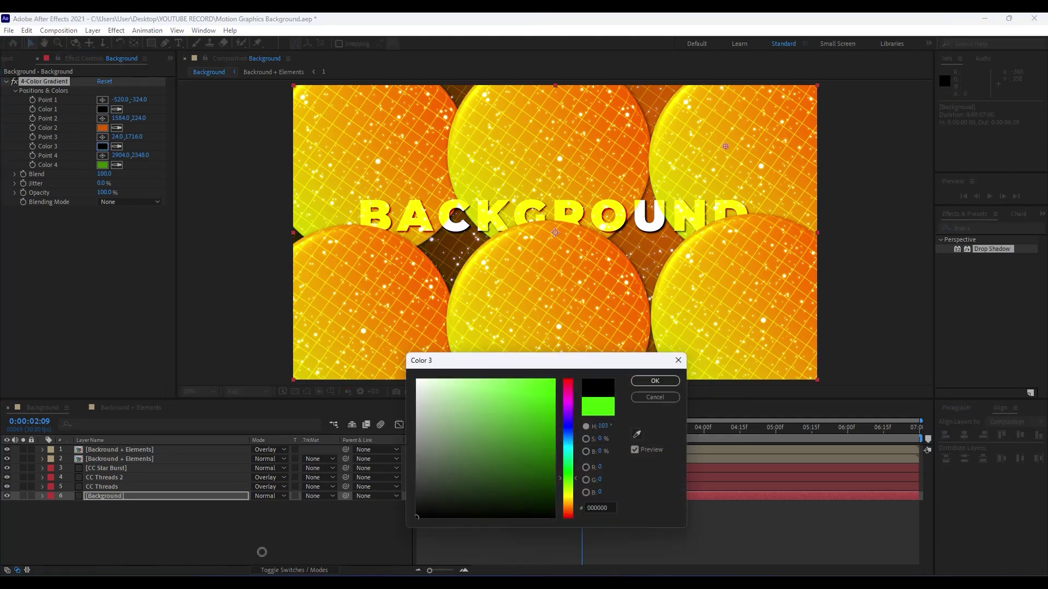
{"action": "left_click", "coordinate": [661, 381]}
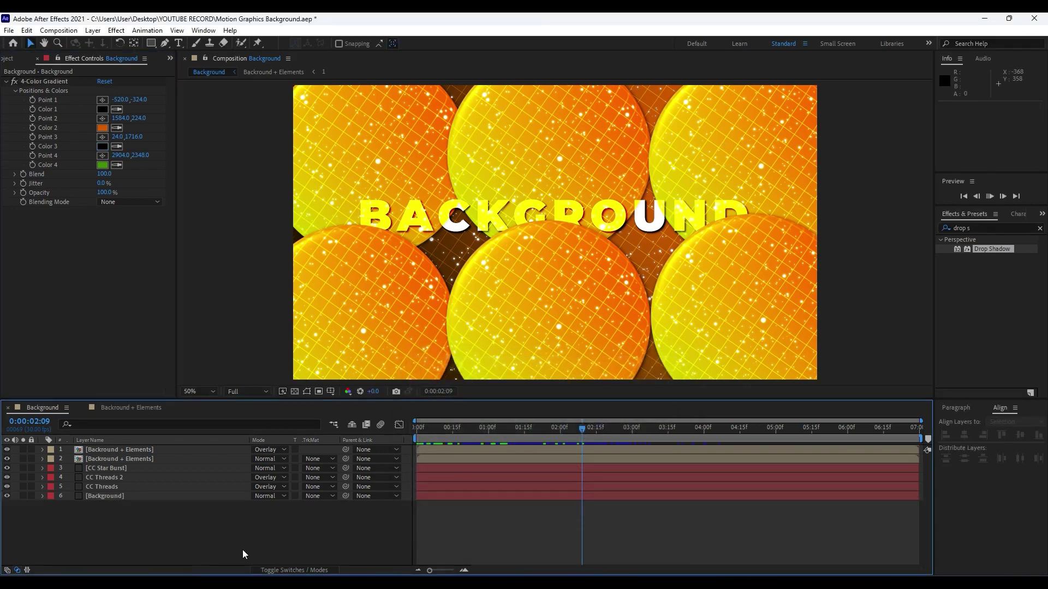
{"action": "key", "text": "space"}
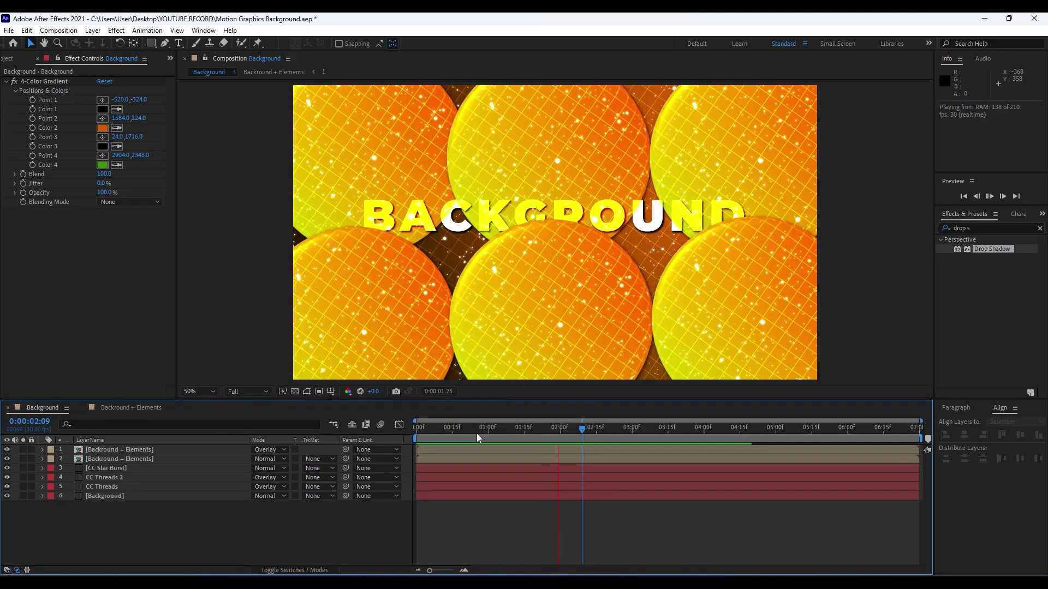
{"action": "left_click", "coordinate": [541, 433]}
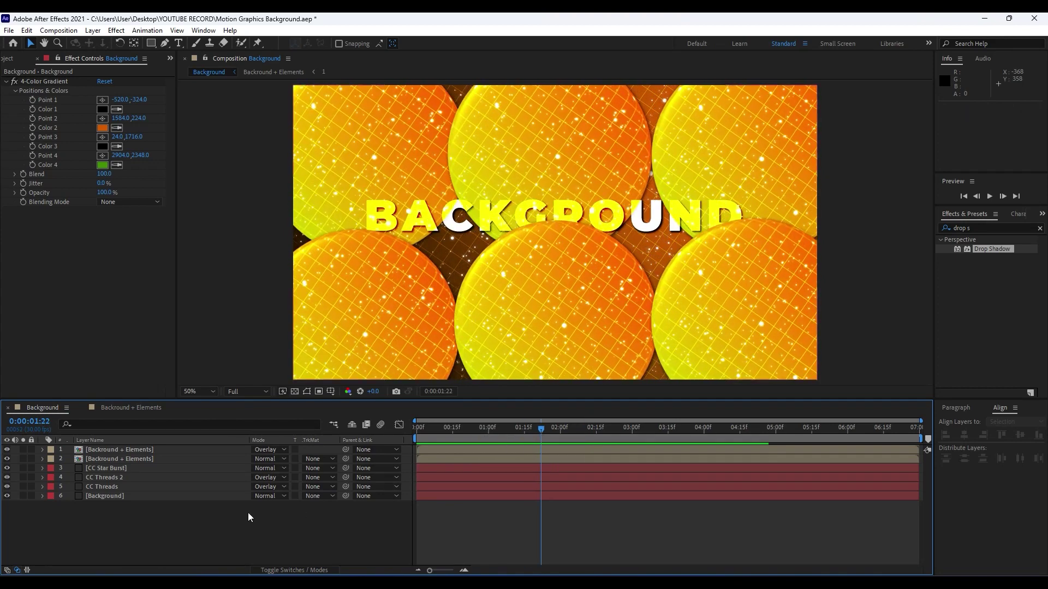
- Set the CC Star Burst layer's Scatter to 300 and preview the star burst
{"action": "left_click", "coordinate": [130, 469]}
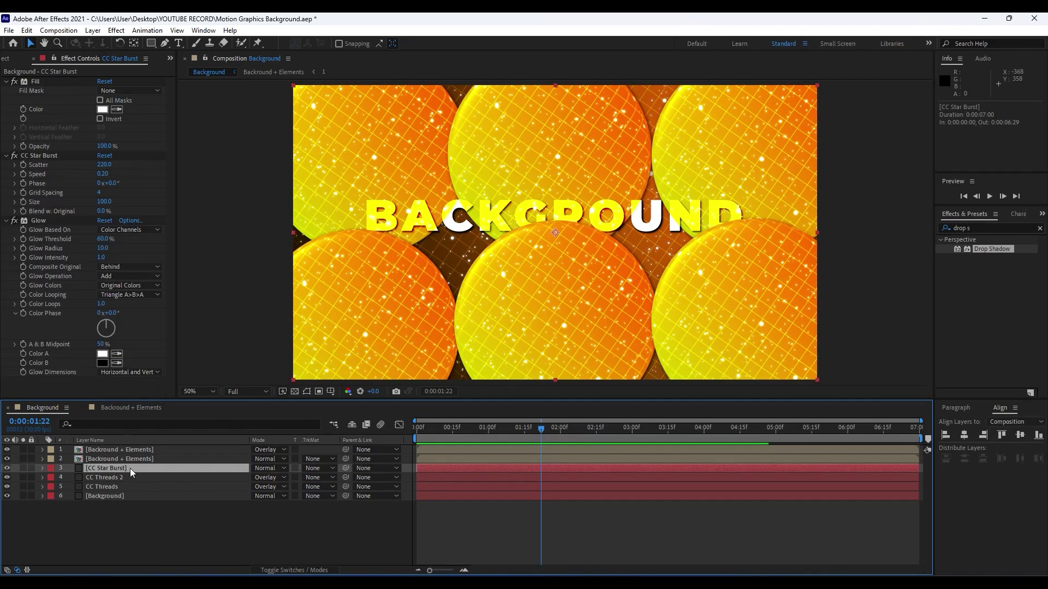
{"action": "left_click", "coordinate": [104, 165]}
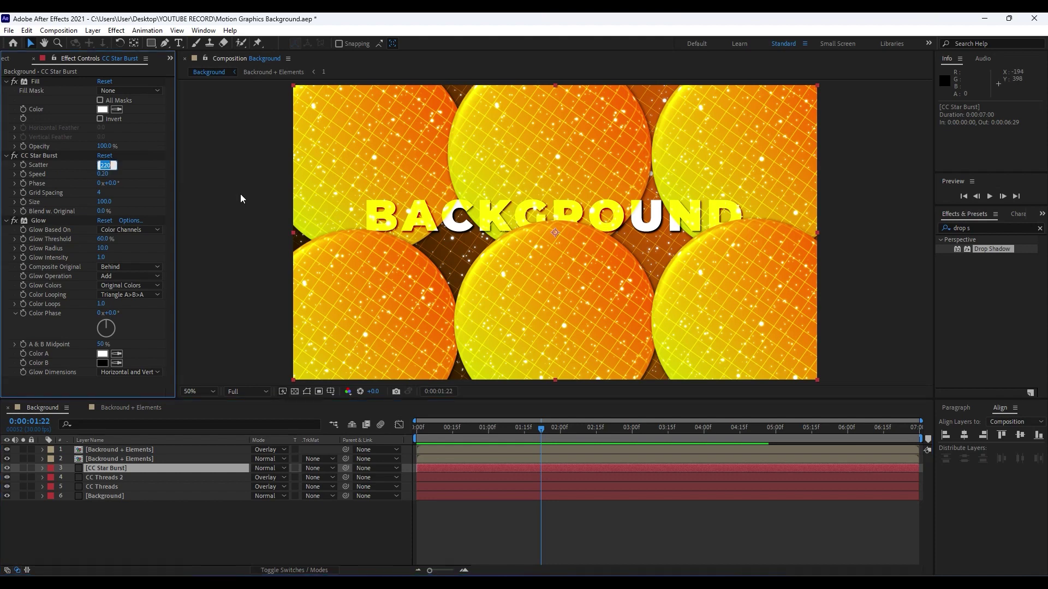
{"action": "type", "text": "300"}
{"action": "left_click", "coordinate": [381, 404]}
{"action": "key", "text": "space"}
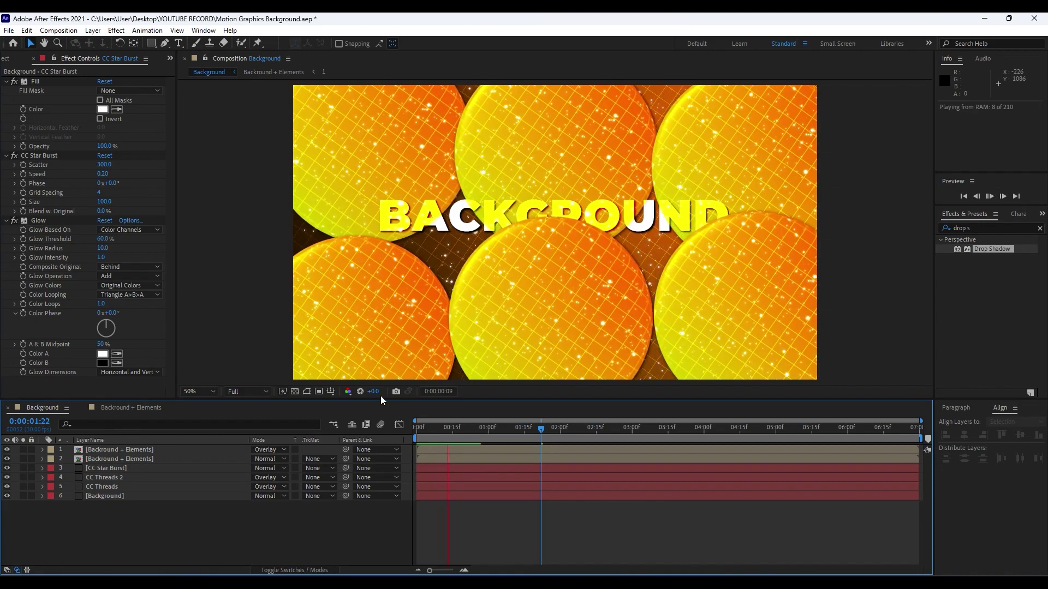
{"action": "left_click_drag", "start_coordinate": [516, 434], "coordinate": [538, 429]}
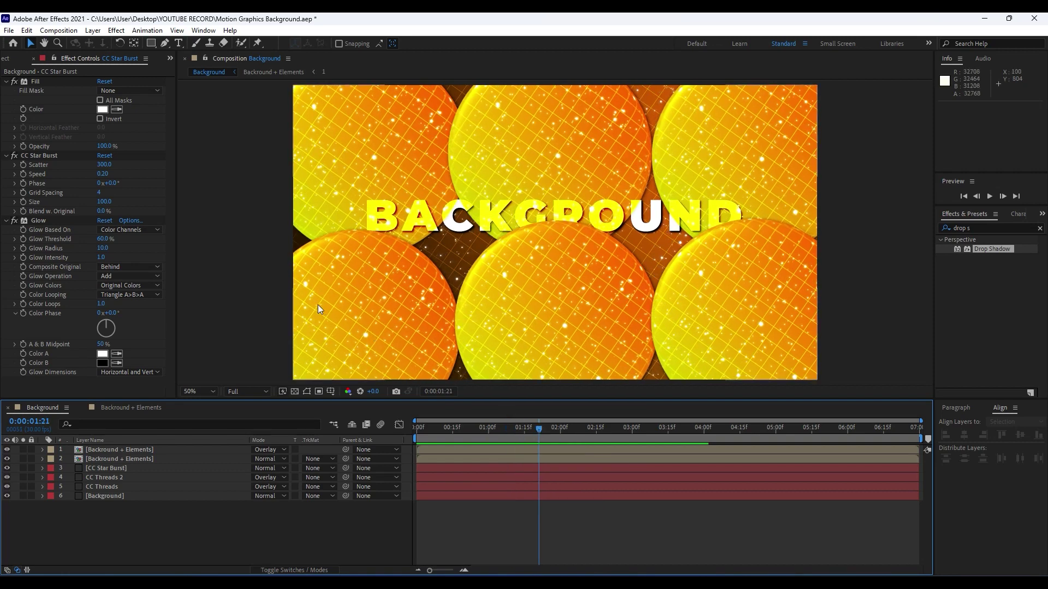
- Add an adjustment layer above all layers and rename it CC Spotlight
{"action": "right_click", "coordinate": [139, 526]}
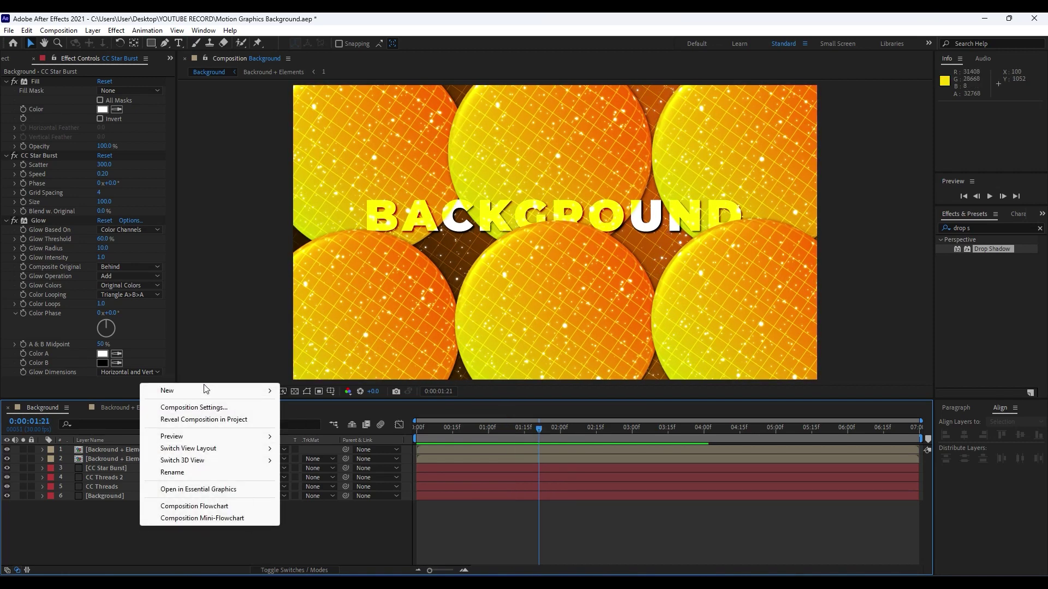
{"action": "mouse_move", "coordinate": [205, 392]}
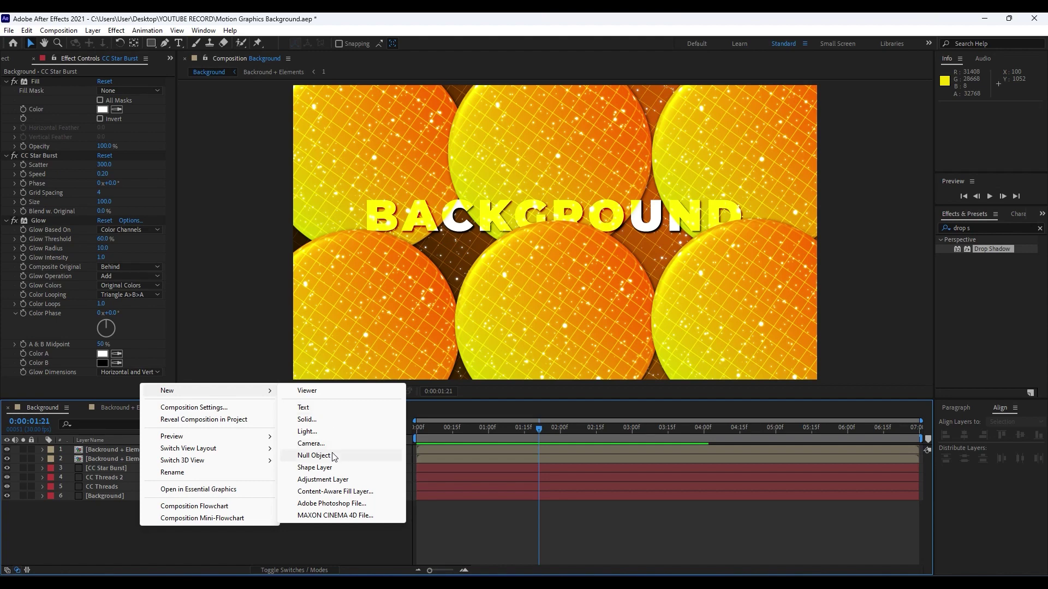
{"action": "left_click", "coordinate": [333, 479]}
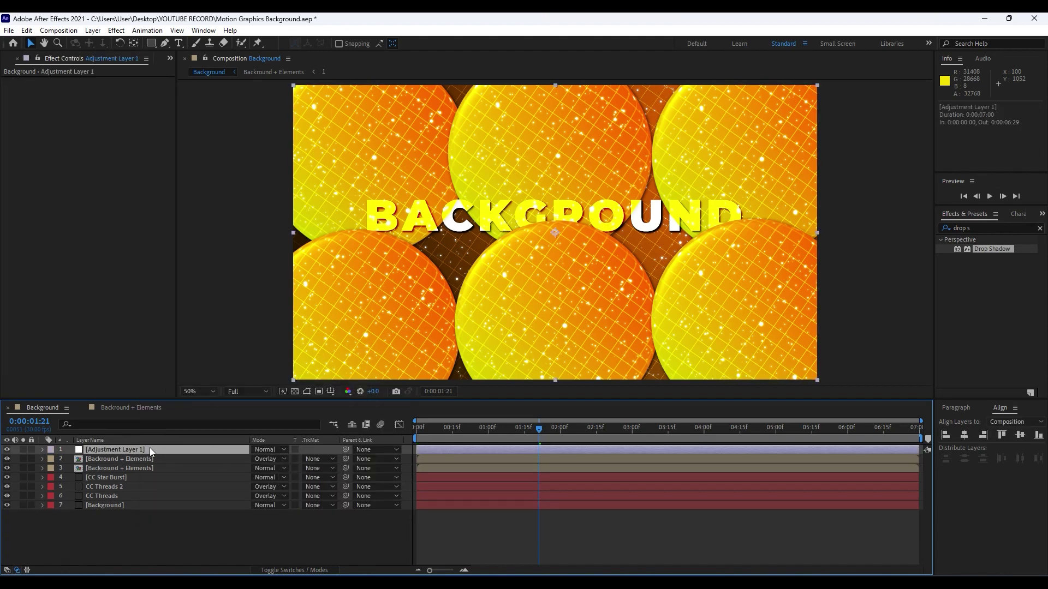
{"action": "key", "text": "Return"}
{"action": "type", "text": "CC Spotlight"}
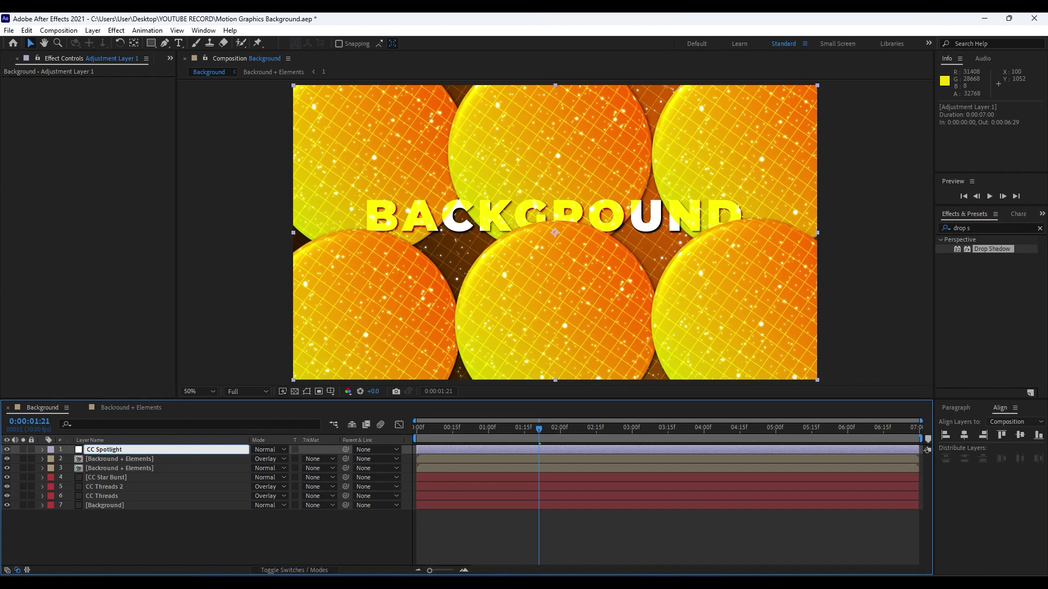
{"action": "left_click", "coordinate": [123, 540]}
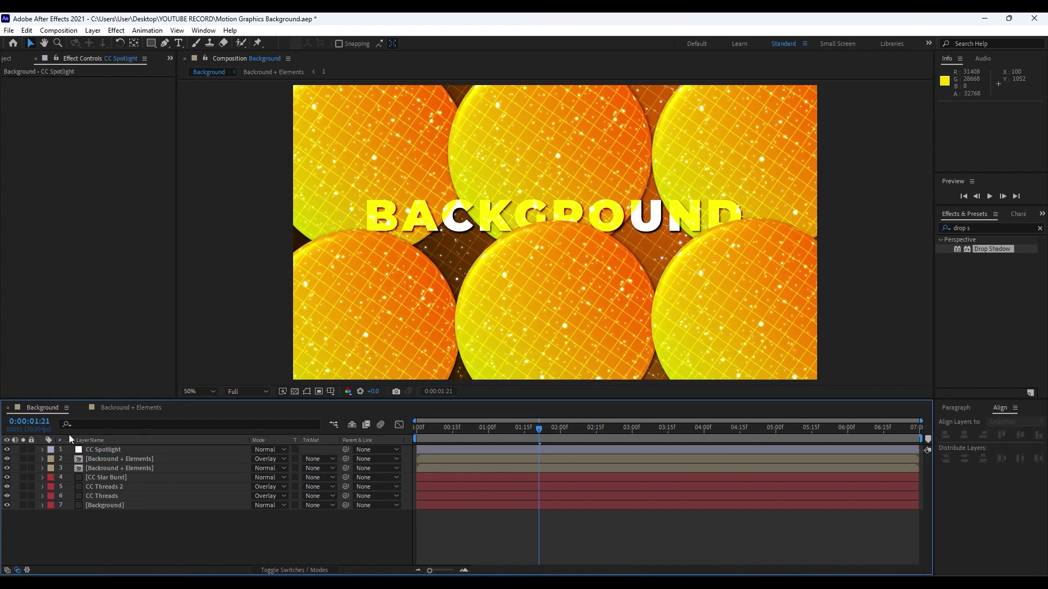
- Find the CC Spotlight effect and apply it to the CC Spotlight adjustment layer
{"action": "left_click", "coordinate": [998, 229]}
{"action": "type", "text": "spot"}
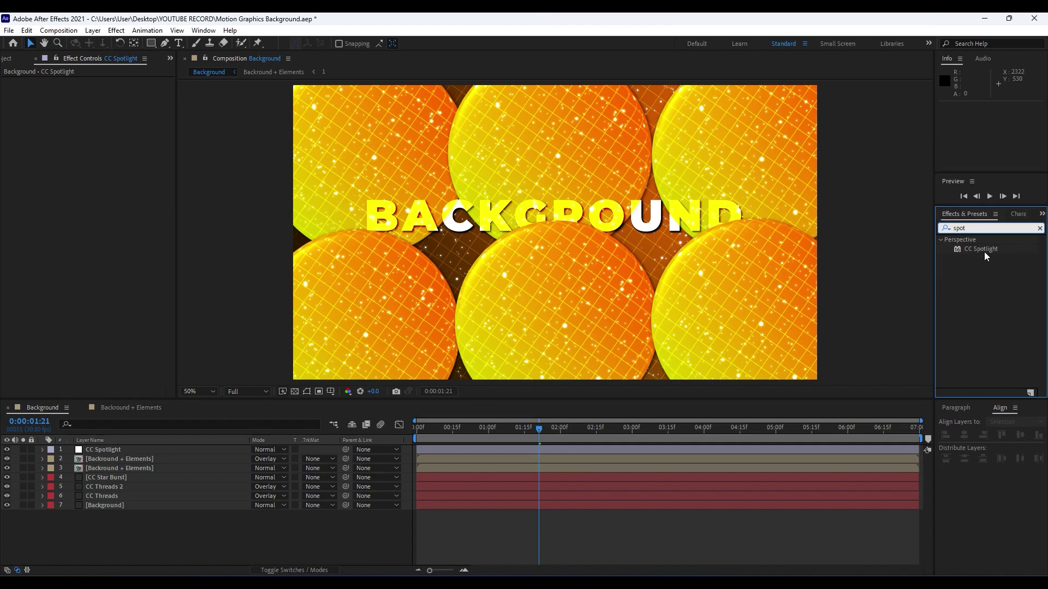
{"action": "left_click_drag", "start_coordinate": [984, 255], "coordinate": [137, 452]}
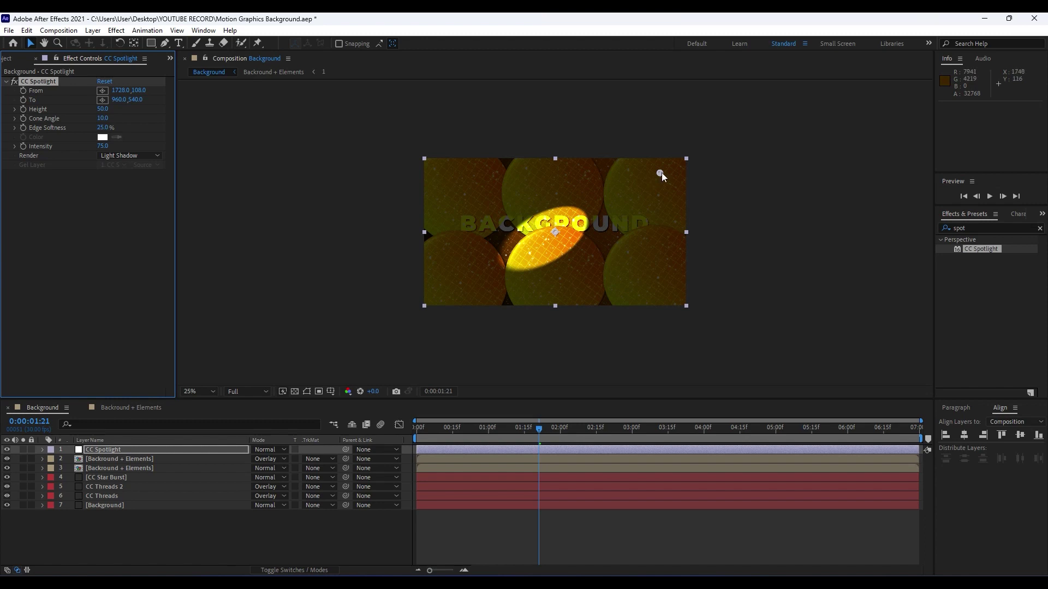
- Place the spotlight's From point outside the frame's upper-left corner at about -1320, -756, with Height 48 and Edge Softness 87%
{"action": "left_click_drag", "start_coordinate": [662, 171], "coordinate": [237, 73]}
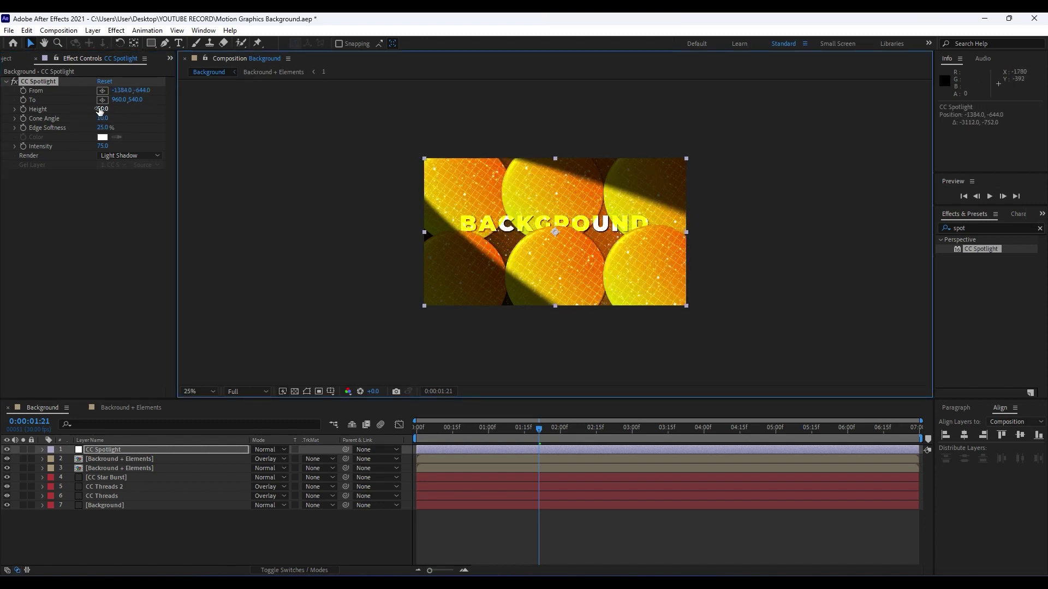
{"action": "left_click_drag", "start_coordinate": [102, 111], "coordinate": [140, 134]}
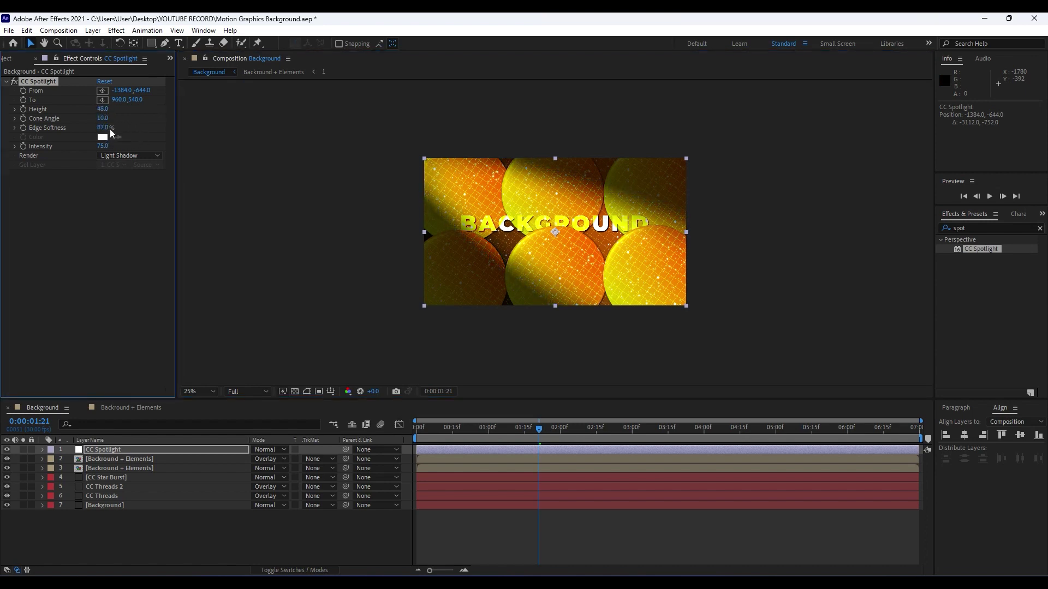
{"action": "scroll", "coordinate": [435, 228], "scroll_direction": "down", "scroll_amount": 1}
{"action": "left_click_drag", "start_coordinate": [396, 151], "coordinate": [400, 151]}
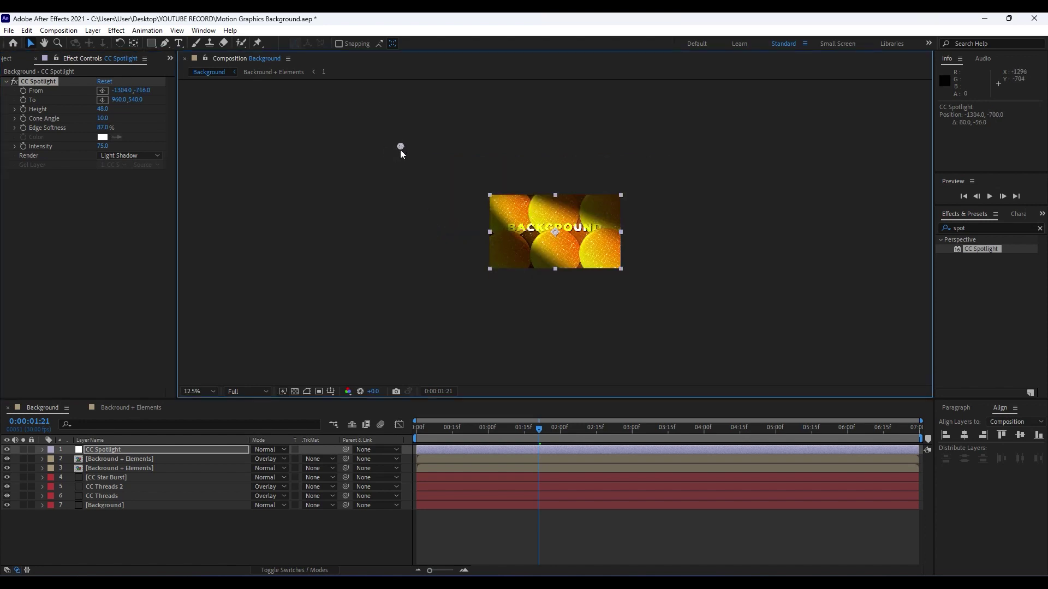
- Try a CC Spotlight Intensity of 50, and settle on 60
{"action": "left_click", "coordinate": [104, 146]}
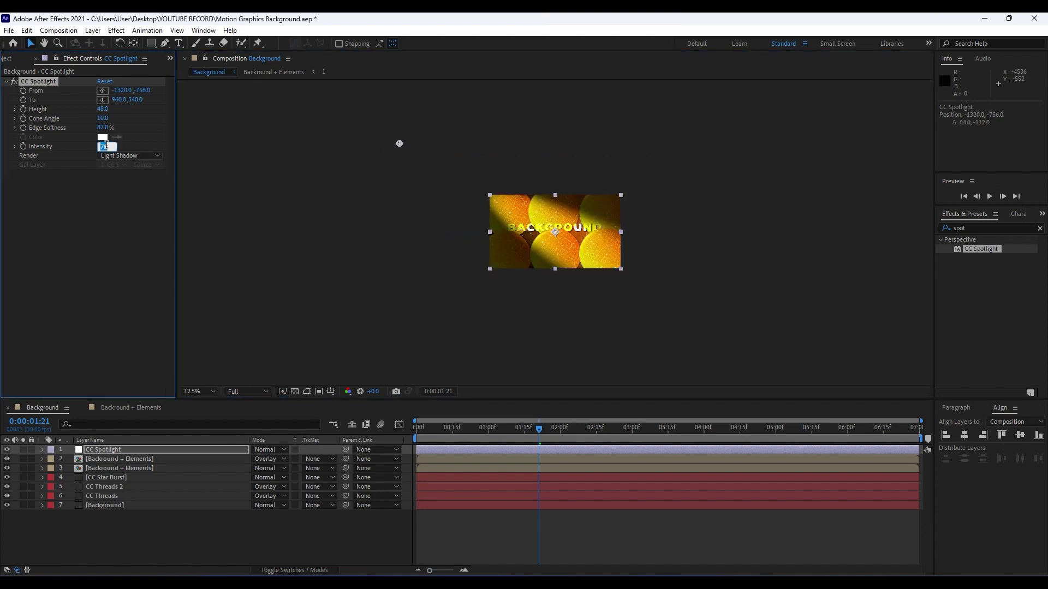
{"action": "type", "text": "50"}
{"action": "key", "text": "Return"}
{"action": "scroll", "coordinate": [617, 298], "scroll_direction": "up", "scroll_amount": 1}
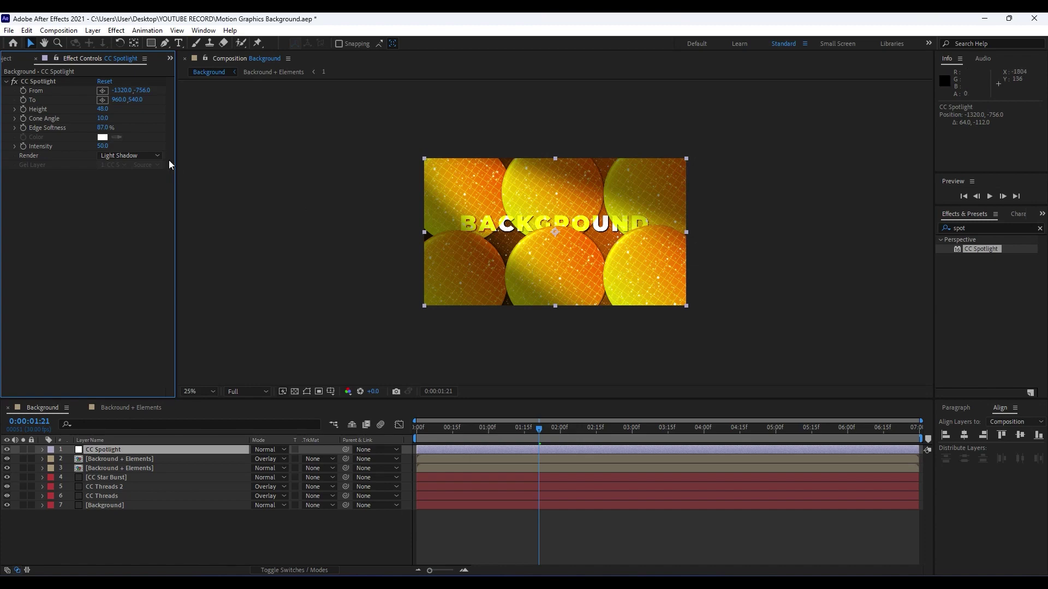
{"action": "type", "text": "60"}
{"action": "key", "text": "Return"}
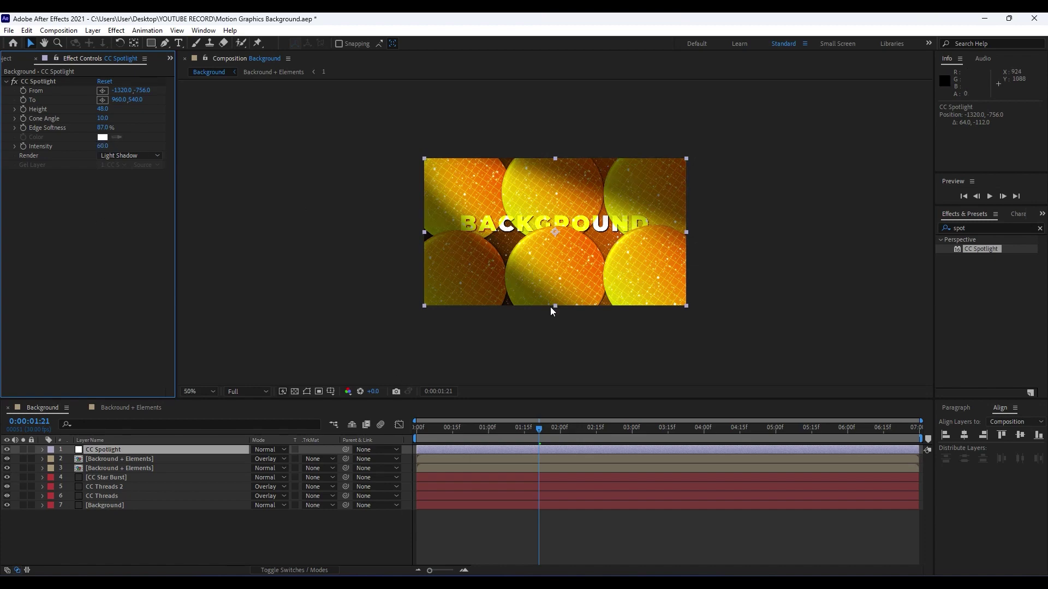
- Preview the composition and scrub through its first four seconds to check the spotlight over the circles and title
{"action": "scroll", "coordinate": [550, 307], "scroll_direction": "up", "scroll_amount": 1}
{"action": "left_click", "coordinate": [351, 517]}
{"action": "key", "text": "space"}
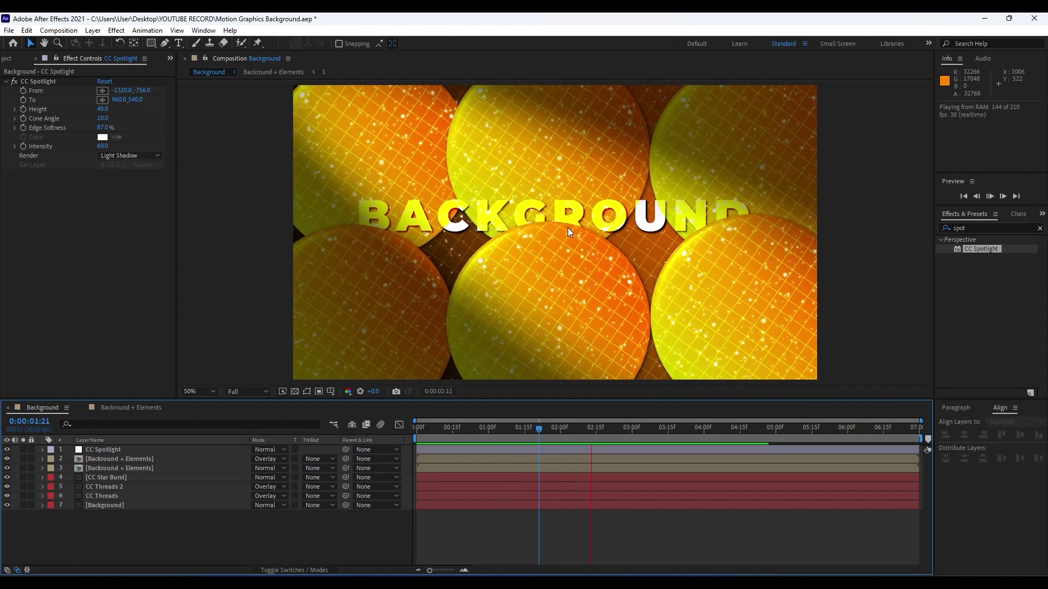
{"action": "left_click", "coordinate": [579, 429]}
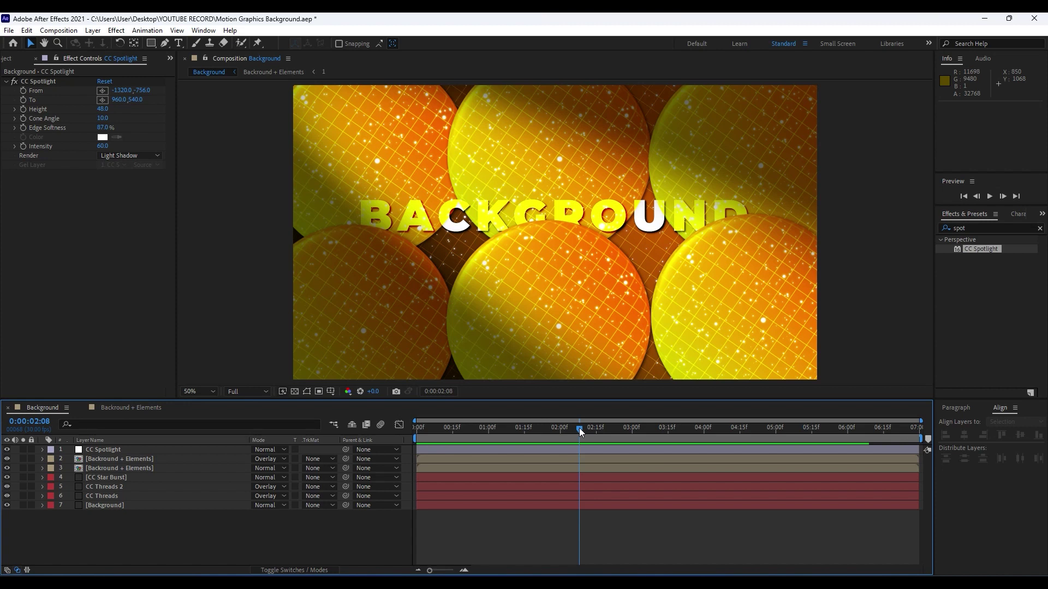
{"action": "left_click_drag", "start_coordinate": [579, 428], "coordinate": [637, 428]}
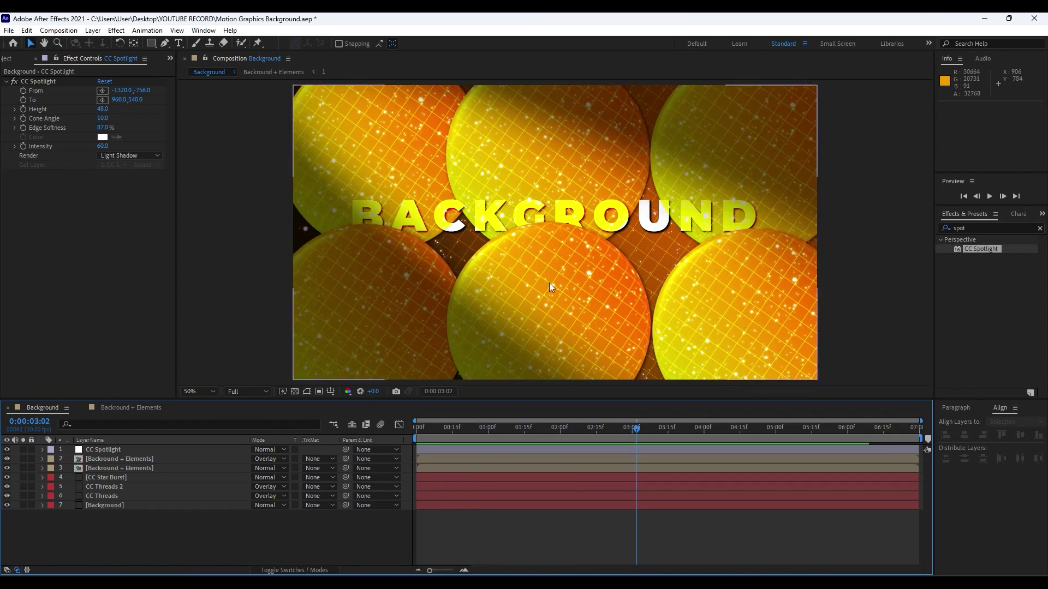
{"action": "scroll", "coordinate": [550, 279], "scroll_direction": "down", "scroll_amount": 2}
{"action": "scroll", "coordinate": [556, 289], "scroll_direction": "up", "scroll_amount": 2}
{"action": "scroll", "coordinate": [586, 345], "scroll_direction": "down", "scroll_amount": 2}
{"action": "scroll", "coordinate": [587, 344], "scroll_direction": "up", "scroll_amount": 2}
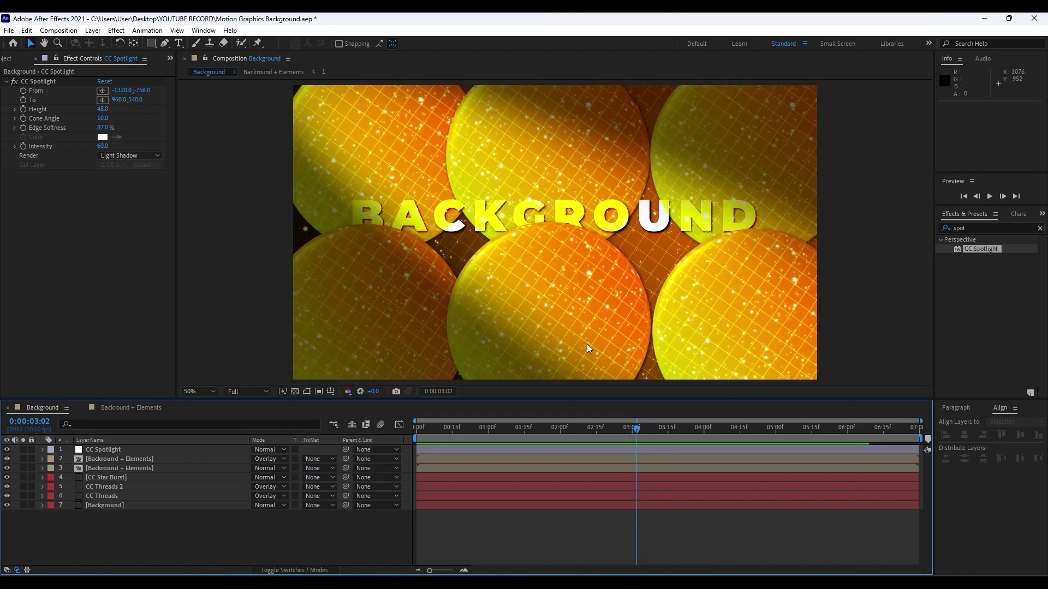
{"action": "left_click_drag", "start_coordinate": [614, 430], "coordinate": [700, 430]}
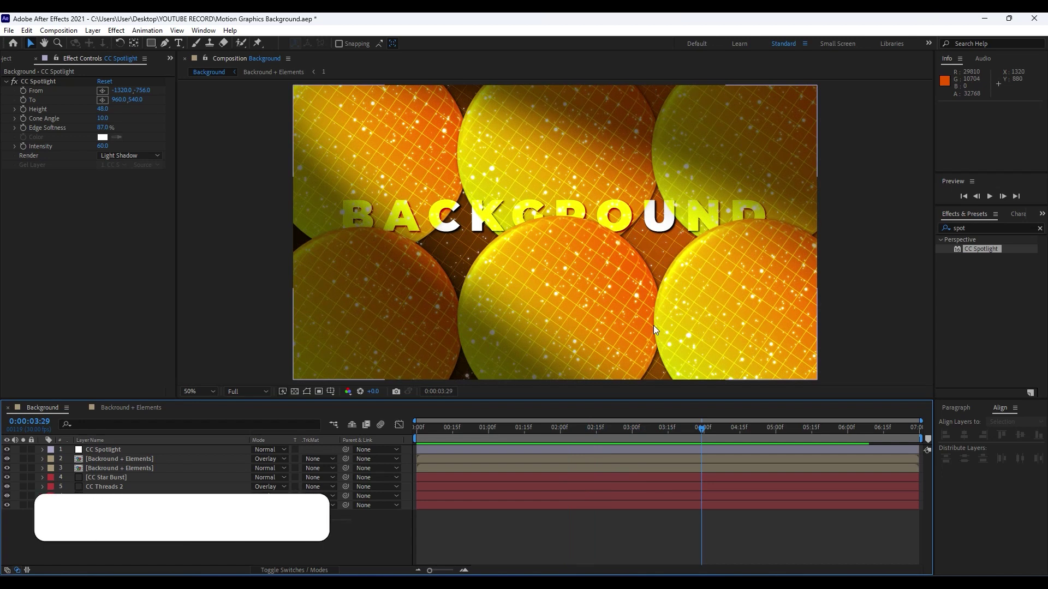